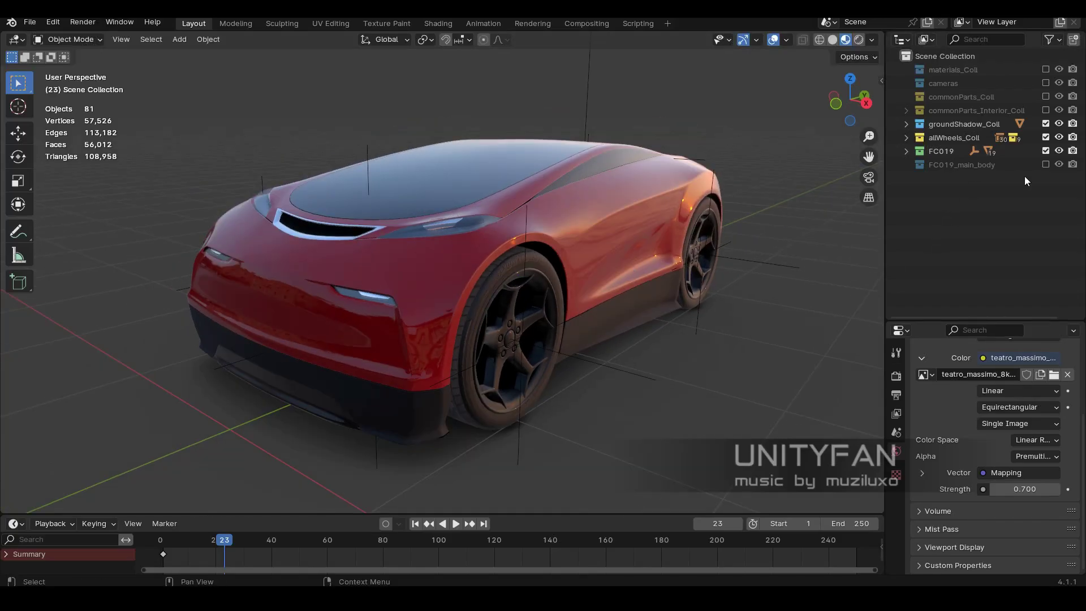
Save the car project as FC-019.blend.
{"action": "middle_click_drag", "start_coordinate": [792, 238], "coordinate": [821, 198]}
{"action": "left_click", "coordinate": [29, 21]}
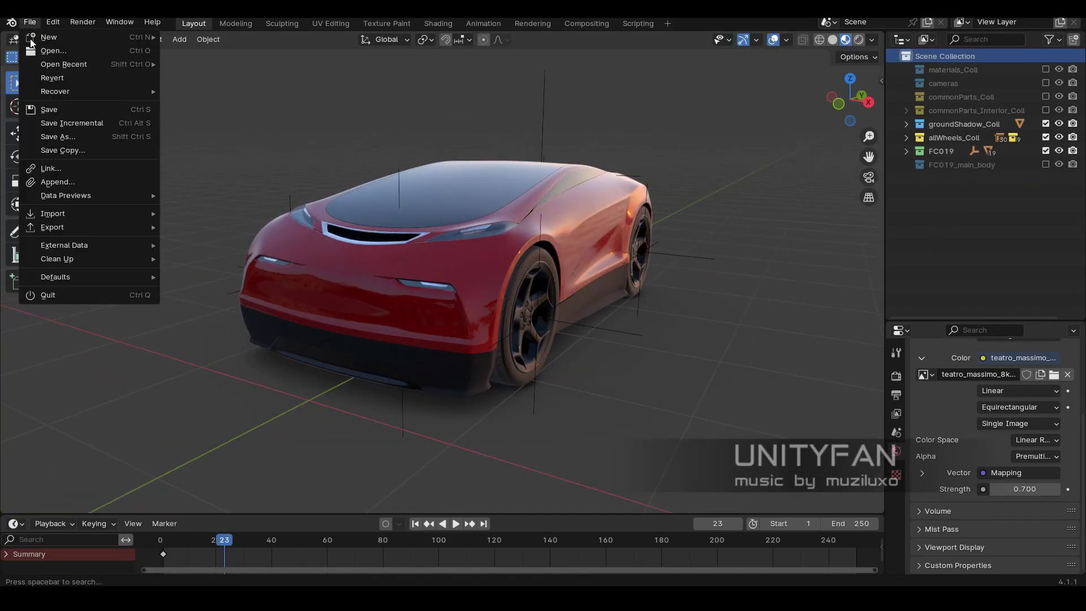
{"action": "left_click", "coordinate": [69, 135]}
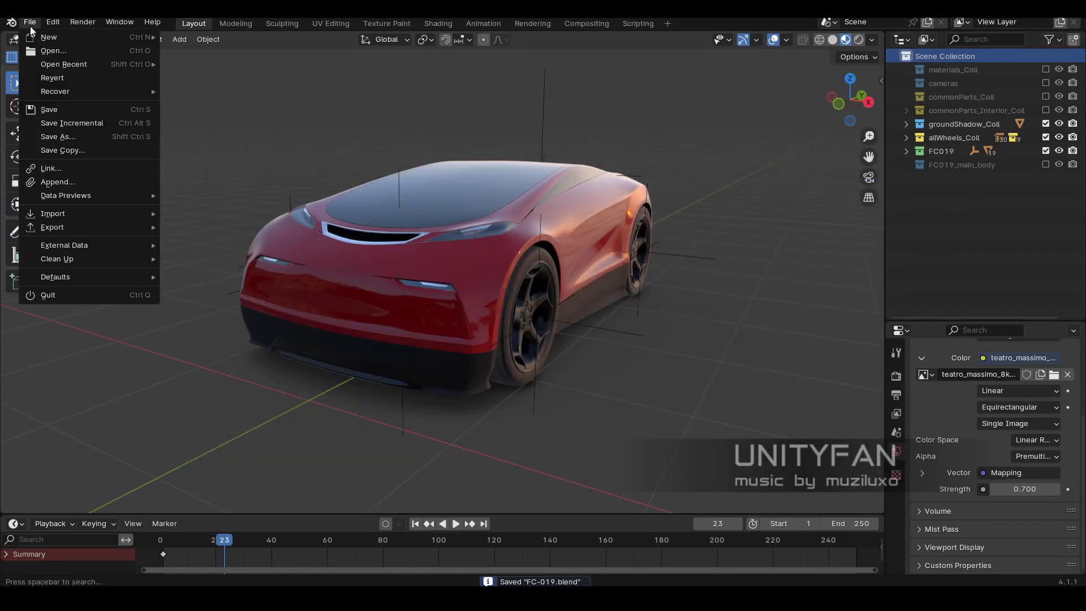
Append the mannequins_Coll collection from the futuristic_car_050.blend file in the vehicles project folder.
{"action": "left_click", "coordinate": [58, 182]}
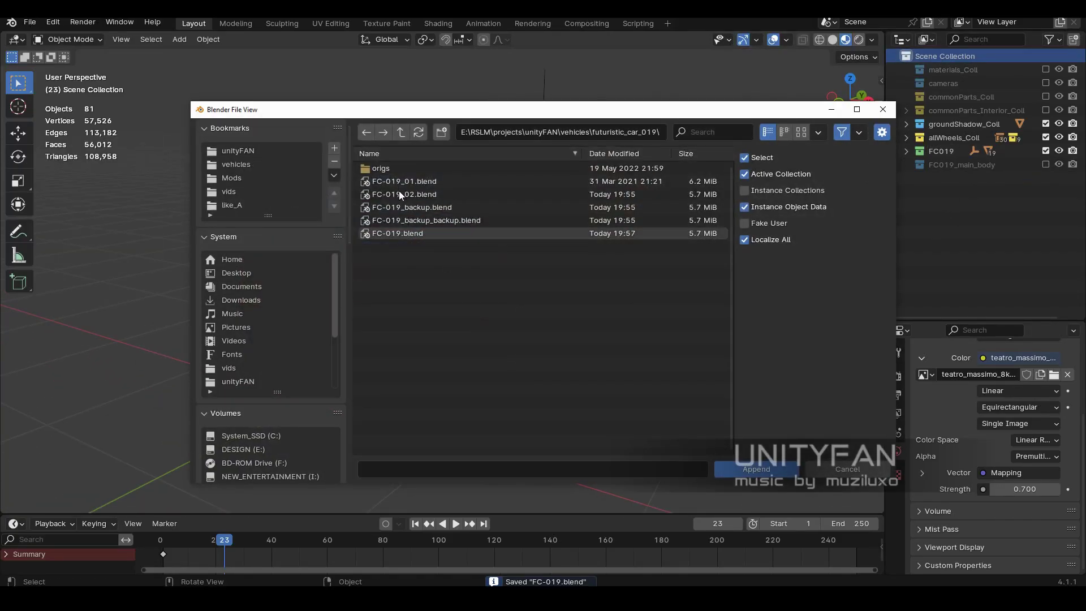
{"action": "double_click", "coordinate": [399, 165]}
{"action": "scroll", "coordinate": [524, 394], "scroll_direction": "down", "scroll_amount": 3}
{"action": "double_click", "coordinate": [423, 366]}
{"action": "double_click", "coordinate": [385, 180]}
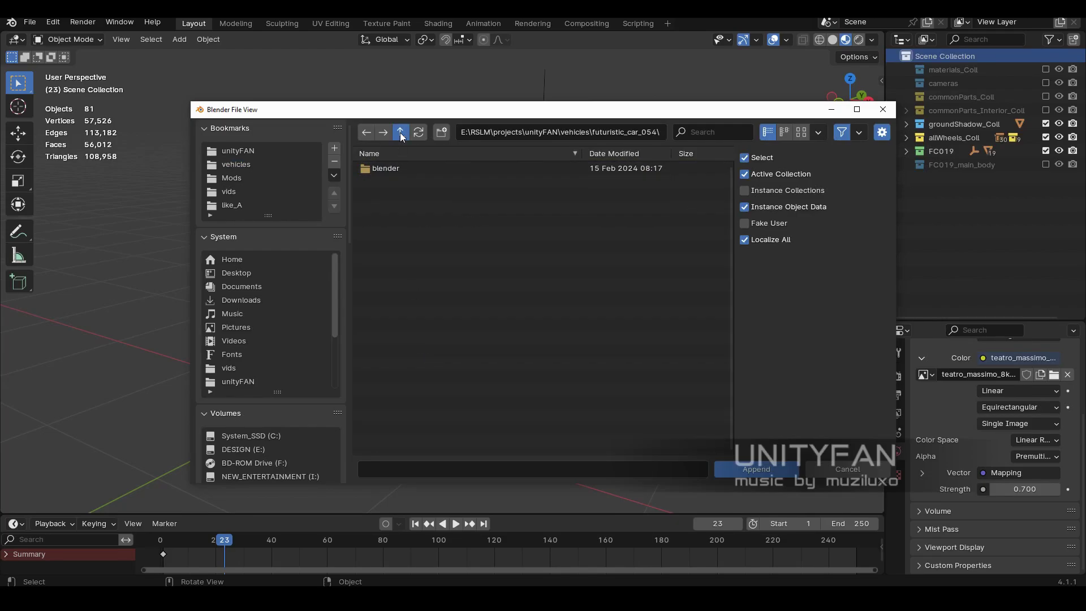
{"action": "left_click", "coordinate": [400, 133]}
{"action": "scroll", "coordinate": [433, 378], "scroll_direction": "down", "scroll_amount": 3}
{"action": "double_click", "coordinate": [427, 303]}
{"action": "double_click", "coordinate": [362, 168]}
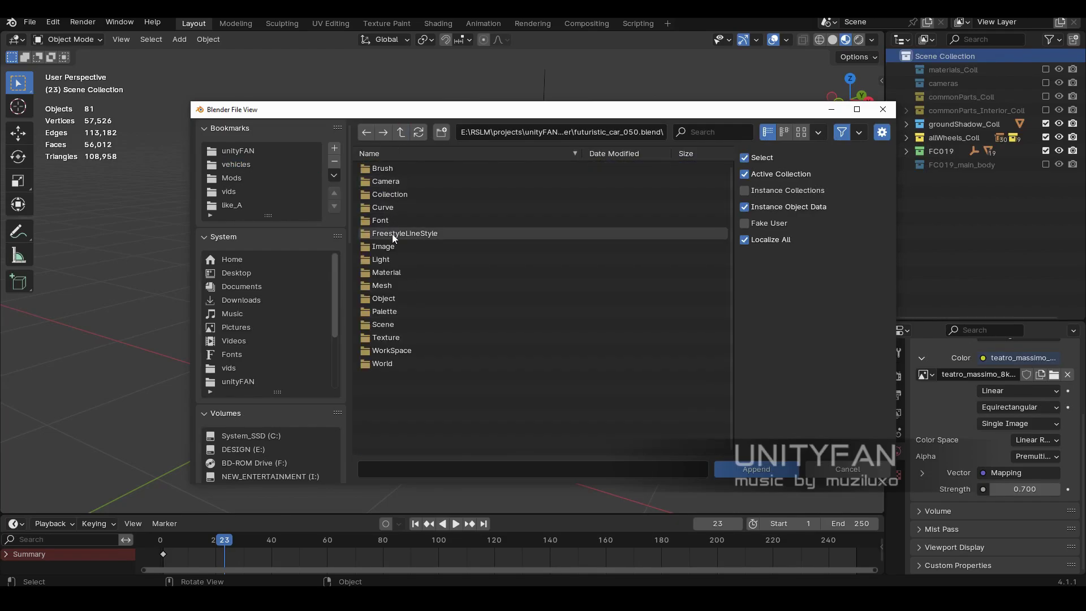
{"action": "double_click", "coordinate": [411, 233]}
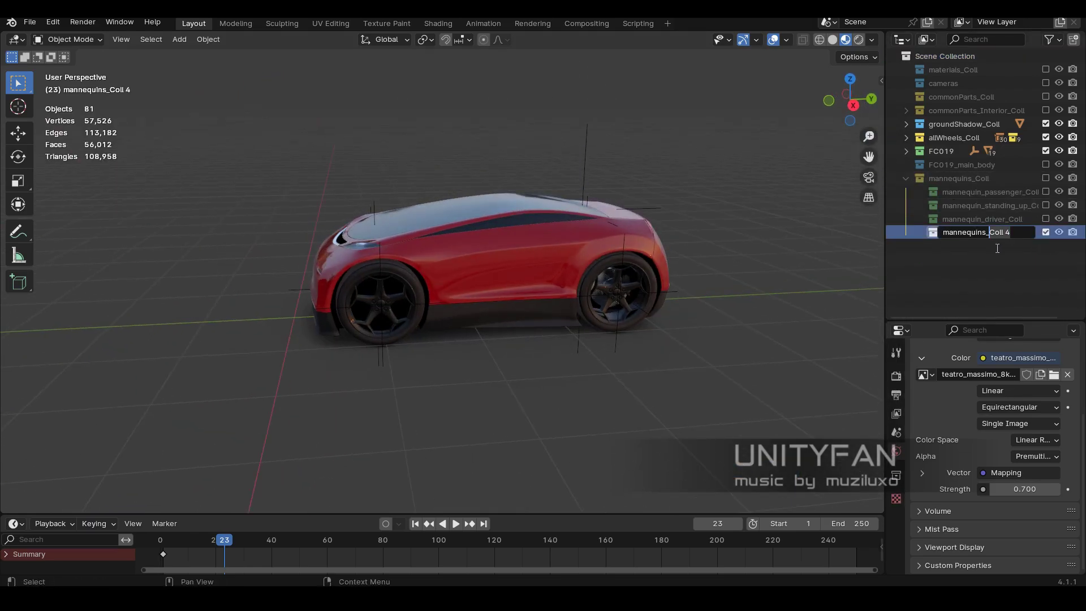
Rename the new collection mannequins_ins, give it a pink colour tag, and place it outside mannequins_Coll.
{"action": "key", "text": "Return"}
{"action": "right_click", "coordinate": [984, 236]}
{"action": "left_click", "coordinate": [950, 232]}
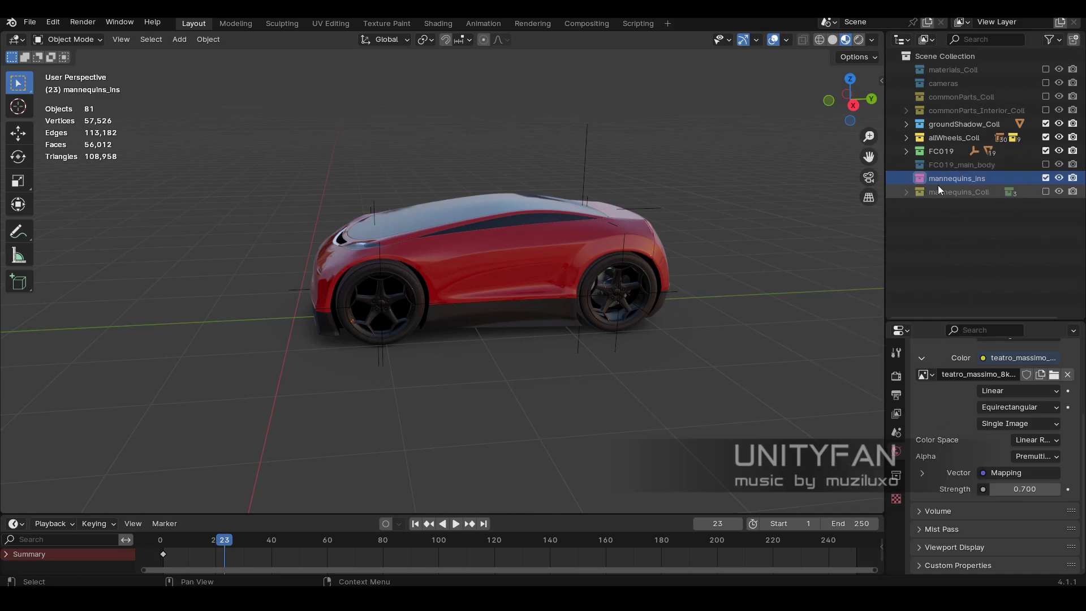
Add a collection instance of mannequin_driver_Coll inside the mannequins_ins collection.
{"action": "middle_click_drag", "start_coordinate": [880, 255], "coordinate": [853, 280]}
{"action": "key", "text": "shift+a"}
{"action": "left_click", "coordinate": [497, 573]}
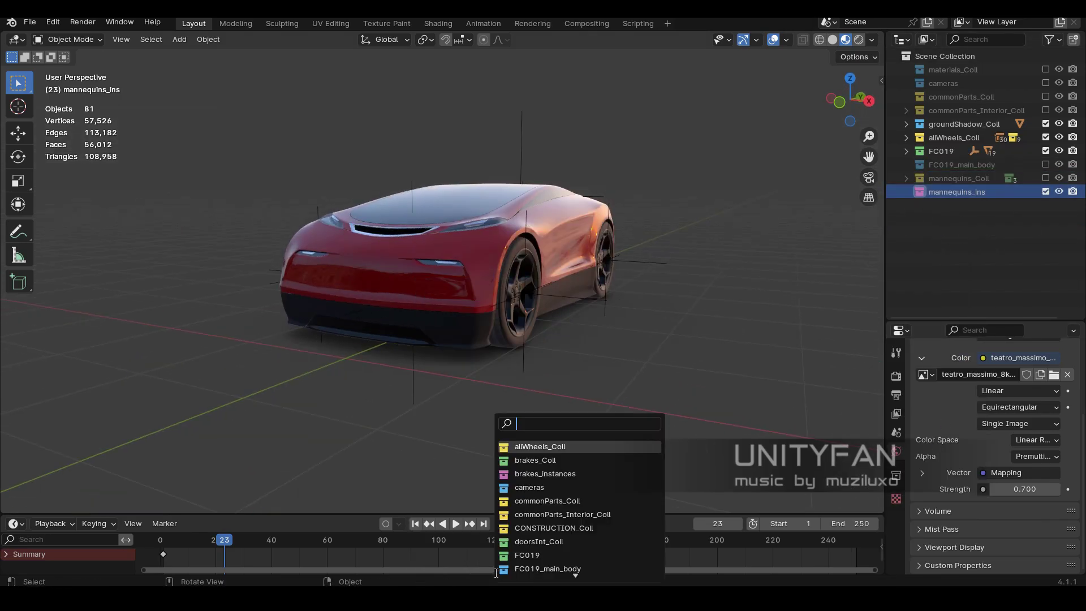
{"action": "left_click", "coordinate": [581, 488]}
{"action": "scroll", "coordinate": [504, 314], "scroll_direction": "down", "scroll_amount": 4}
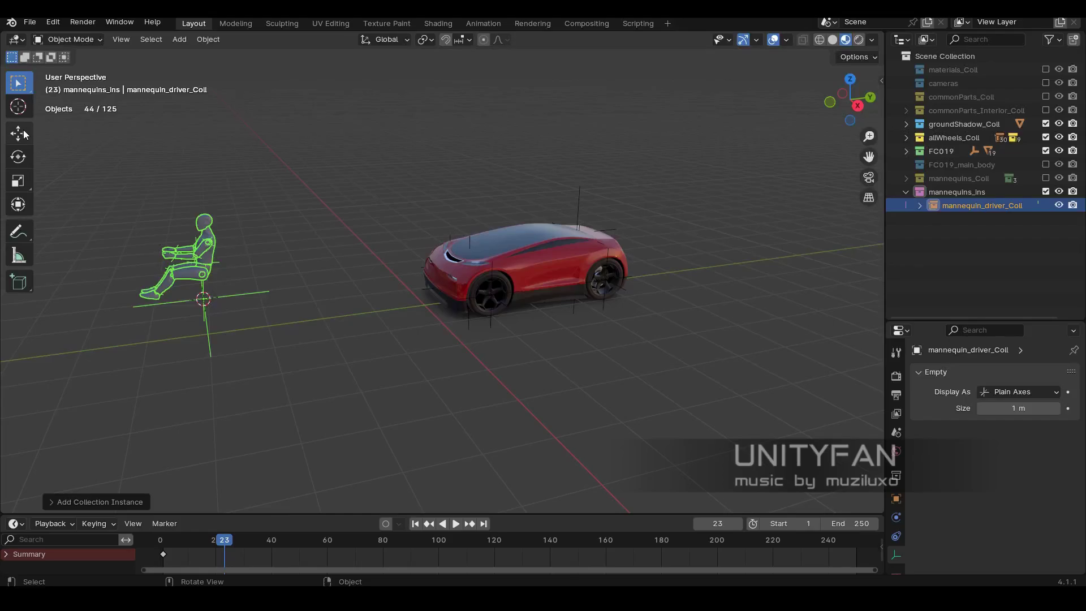
Activate the Move tool and snap the driver mannequin instance to the 3D cursor.
{"action": "key", "text": "shift+space"}
{"action": "key", "text": "g"}
{"action": "key", "text": "shift+s"}
{"action": "left_click", "coordinate": [491, 279]}
Move the driver mannequin along Y into the cabin between the wheels and tilt it backward in side view.
{"action": "key", "text": "KP_3"}
{"action": "scroll", "coordinate": [491, 280], "scroll_direction": "up", "scroll_amount": 3}
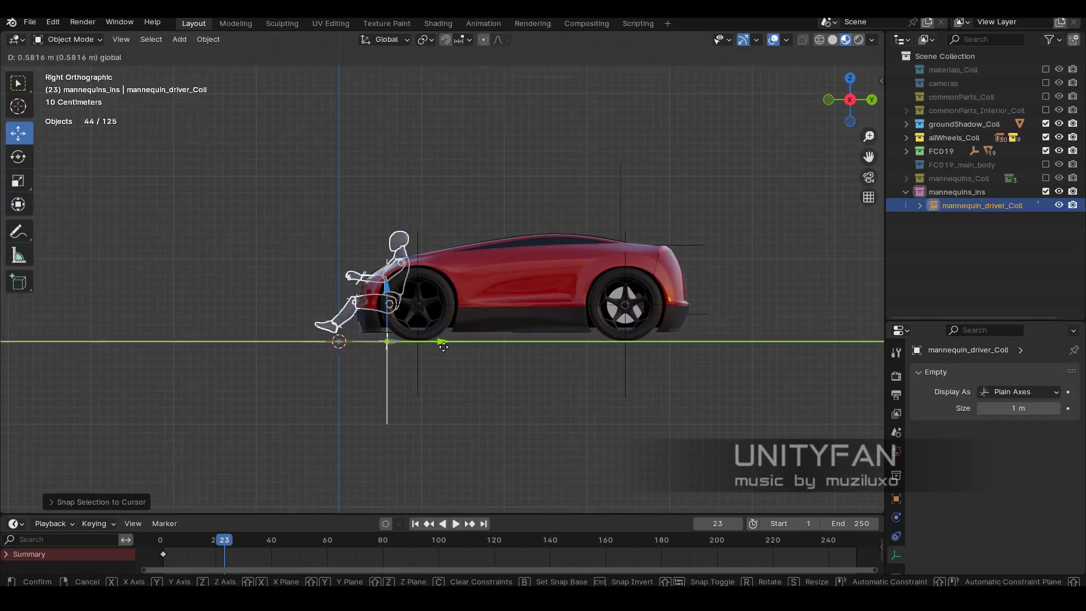
{"action": "left_click_drag", "start_coordinate": [441, 339], "coordinate": [569, 351]}
{"action": "scroll", "coordinate": [600, 335], "scroll_direction": "up", "scroll_amount": 2}
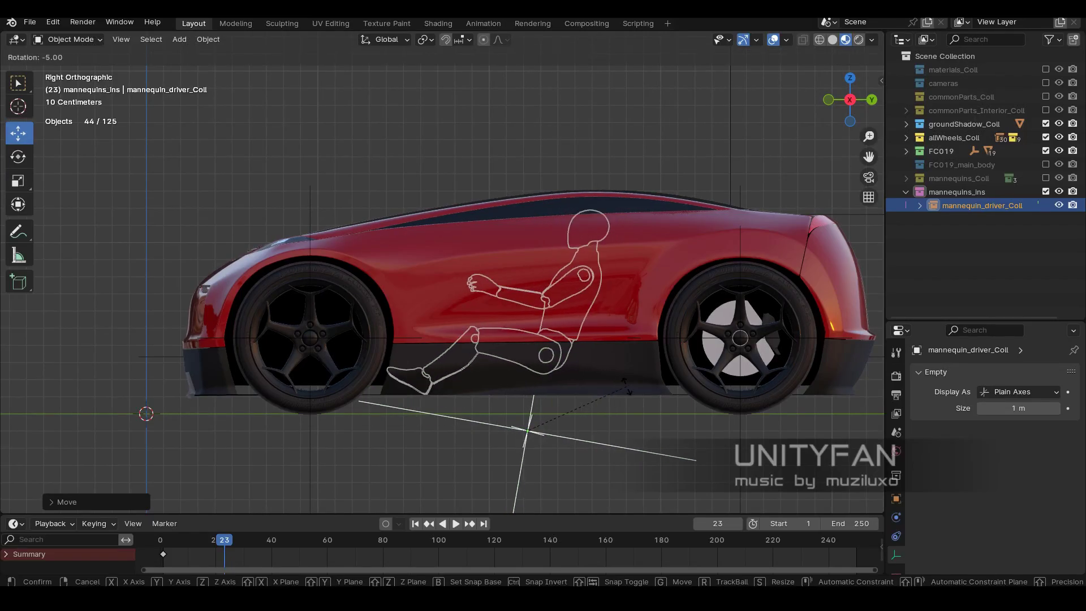
{"action": "middle_click_drag", "start_coordinate": [560, 385], "coordinate": [483, 337]}
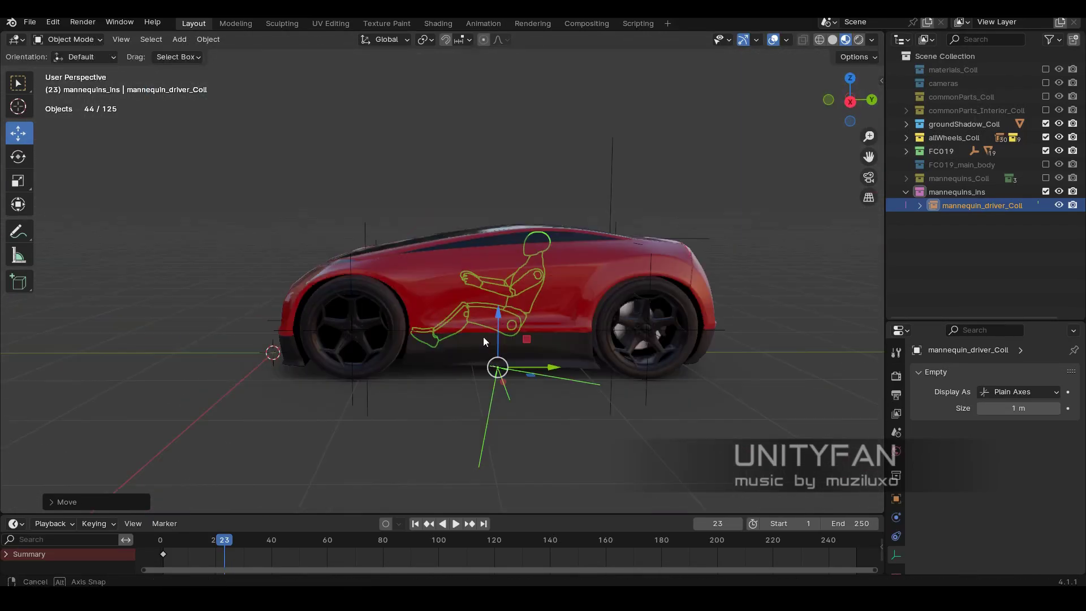
Add a collection instance of mannequin_passenger_Coll at the driver mannequin's position.
{"action": "key", "text": "KP_3"}
{"action": "key", "text": "shift+a"}
{"action": "left_click", "coordinate": [559, 317]}
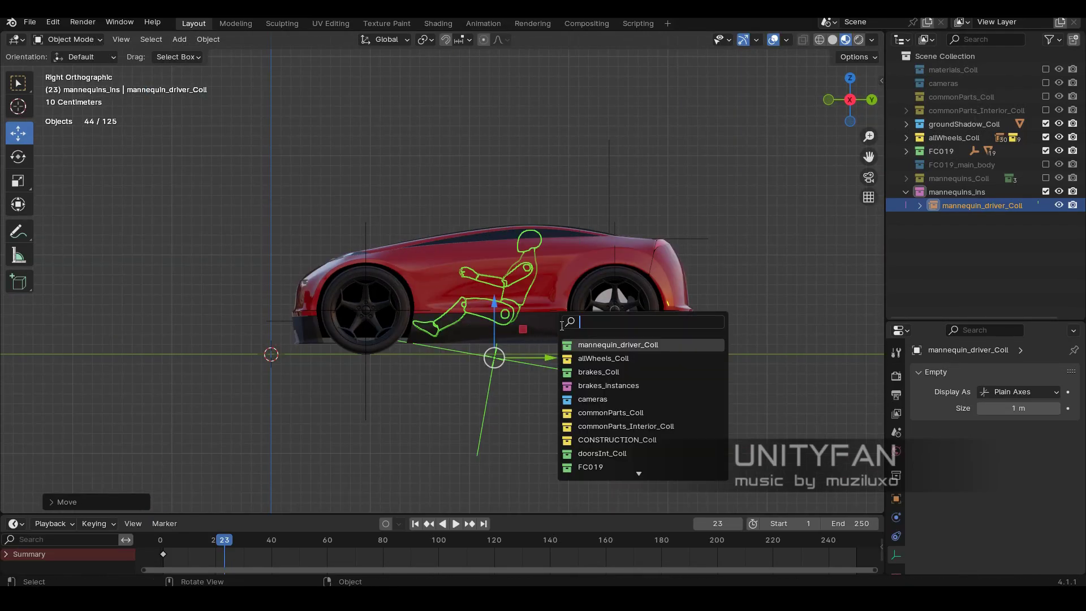
{"action": "key", "text": "shift+a"}
{"action": "left_click", "coordinate": [459, 414]}
{"action": "left_click", "coordinate": [524, 488]}
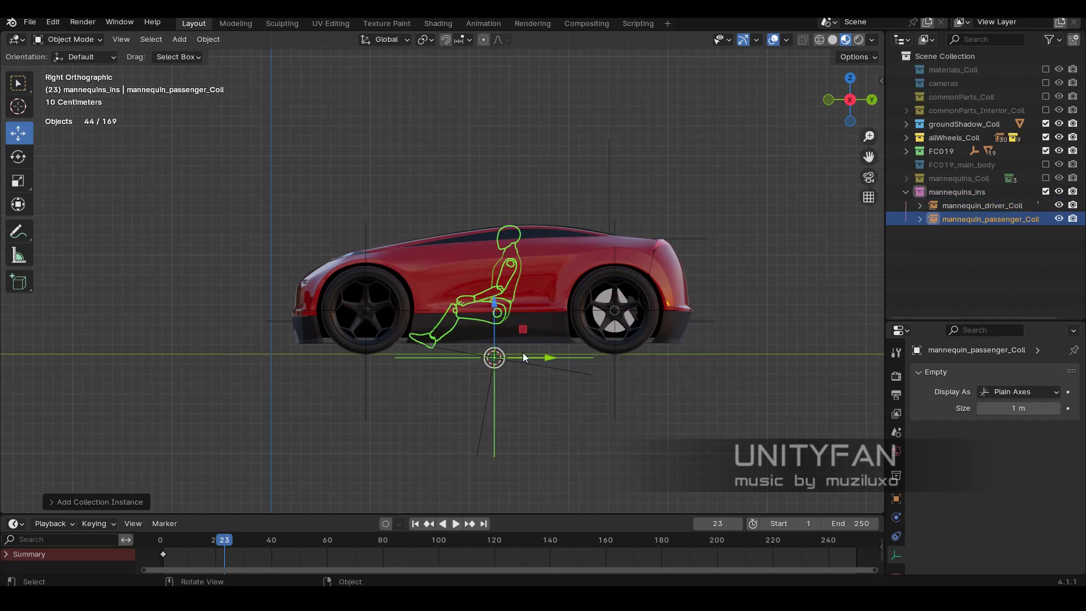
Tilt the passenger mannequin back like the driver and move it along X to the other front seat.
{"action": "left_click", "coordinate": [649, 368]}
{"action": "middle_click_drag", "start_coordinate": [650, 368], "coordinate": [510, 339]}
{"action": "key", "text": "KP_1"}
{"action": "key", "text": "z"}
{"action": "left_click", "coordinate": [373, 339]}
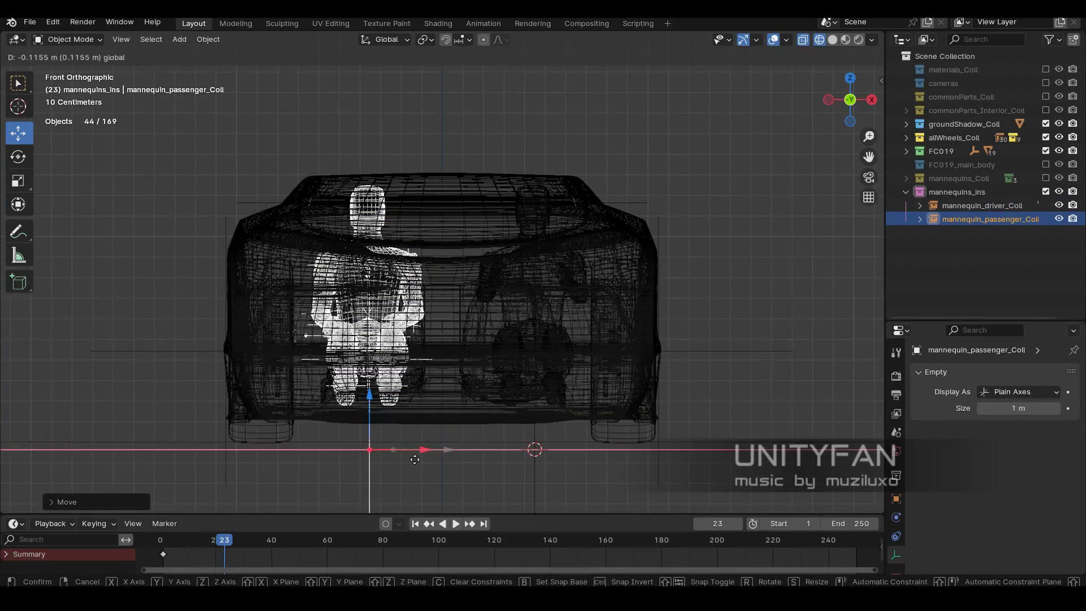
{"action": "middle_click_drag", "start_coordinate": [386, 341], "coordinate": [822, 48]}
Lower the viewport overlay's wireframe opacity.
{"action": "left_click", "coordinate": [786, 40]}
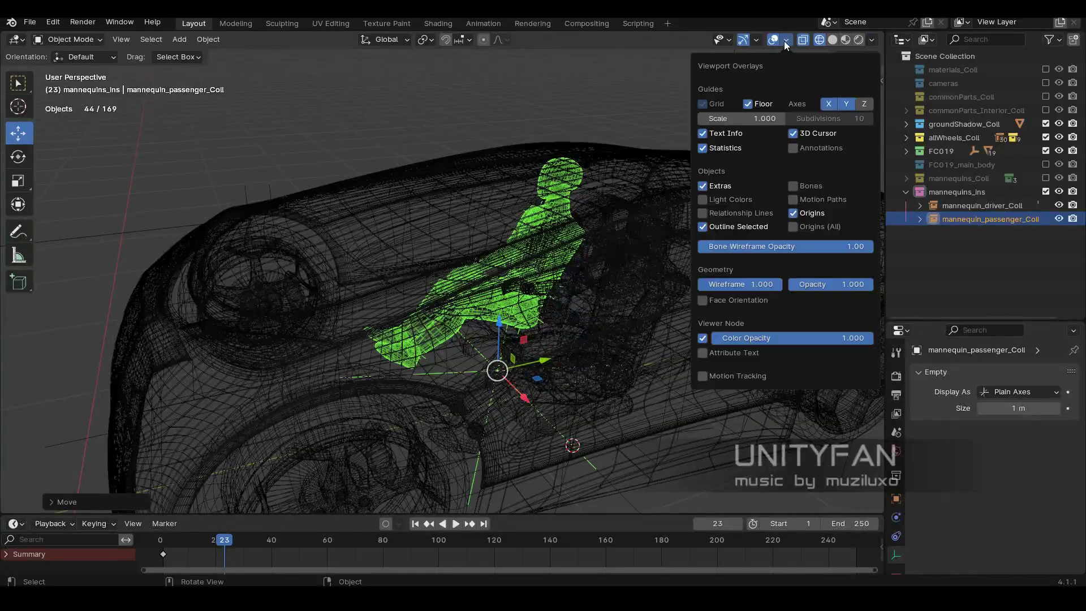
{"action": "key", "text": "Return"}
{"action": "middle_click_drag", "start_coordinate": [835, 286], "coordinate": [457, 425]}
Adjust the passenger mannequin along X and set its empty's display size to 0.5 m.
{"action": "left_click", "coordinate": [545, 324]}
{"action": "key", "text": "g"}
{"action": "key", "text": "x"}
{"action": "left_click", "coordinate": [457, 425]}
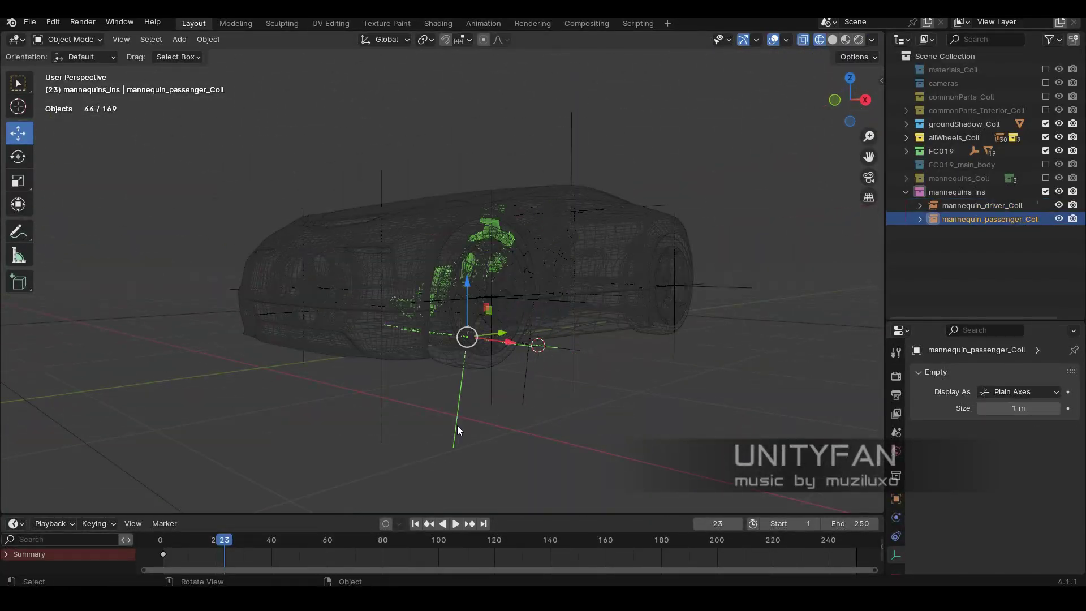
{"action": "key", "text": "Return"}
{"action": "middle_click_drag", "start_coordinate": [581, 351], "coordinate": [542, 422]}
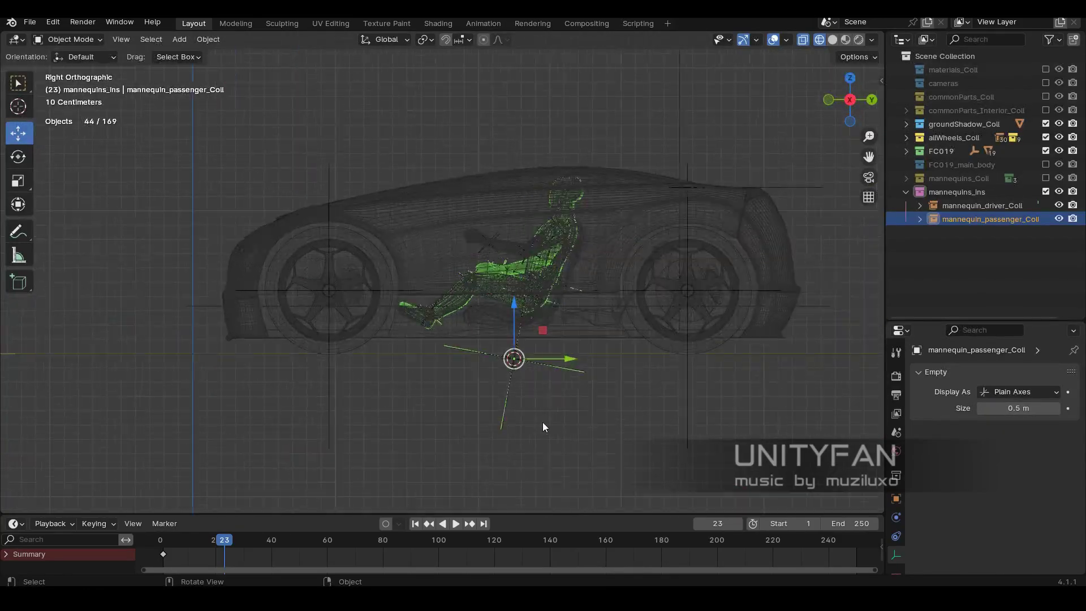
Duplicate the front passenger mannequin and place the copy behind it as a rear passenger.
{"action": "key", "text": "shift+d"}
{"action": "mouse_move", "coordinate": [562, 361]}
{"action": "middle_mouse_down", "text": "shift"}
{"action": "mouse_move", "coordinate": [502, 342]}
{"action": "mouse_move", "coordinate": [524, 379]}
{"action": "mouse_move", "coordinate": [543, 362]}
{"action": "middle_mouse_up", "text": "shift"}
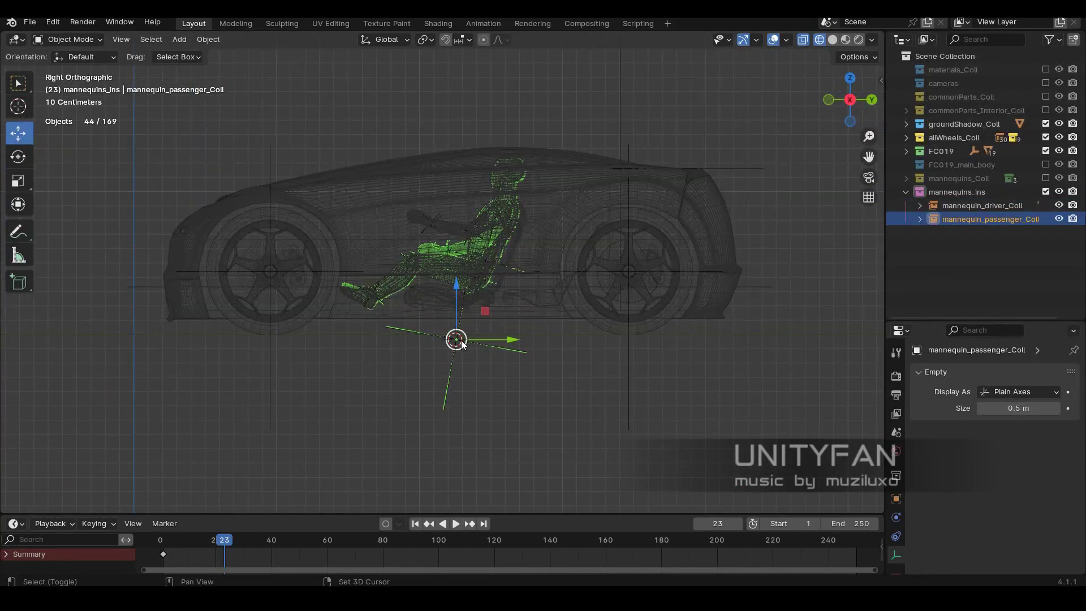
{"action": "left_click", "coordinate": [630, 348]}
{"action": "middle_click_drag", "start_coordinate": [636, 313], "coordinate": [527, 179]}
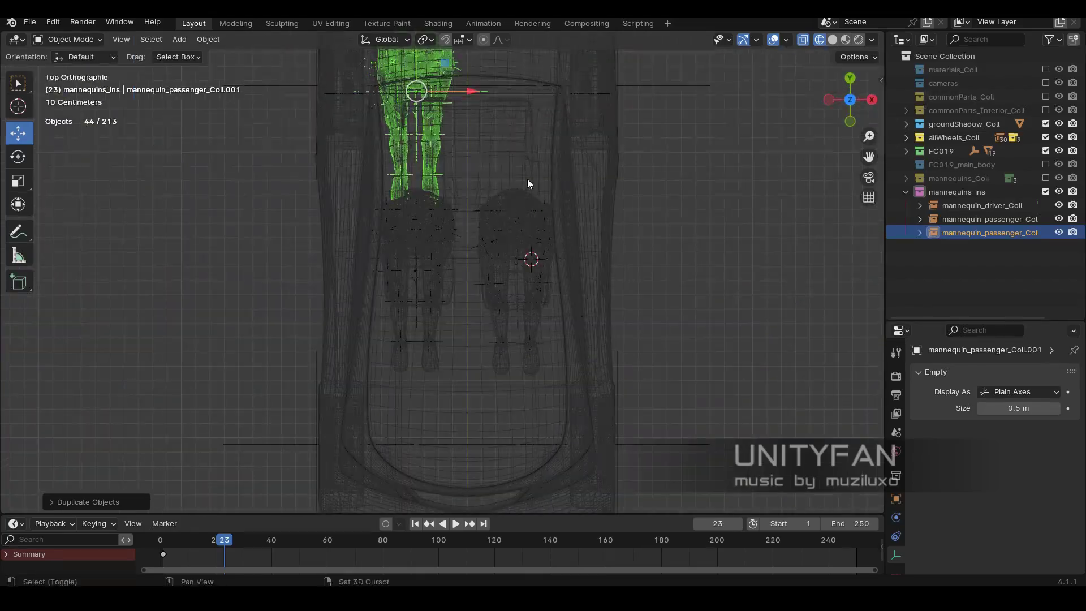
Duplicate the rear passenger mannequin along X to seat a second rear passenger beside it.
{"action": "scroll", "coordinate": [528, 179], "scroll_direction": "down", "scroll_amount": 2}
{"action": "key", "text": "shift+d"}
{"action": "key", "text": "x"}
{"action": "scroll", "coordinate": [553, 342], "scroll_direction": "up", "scroll_amount": 3}
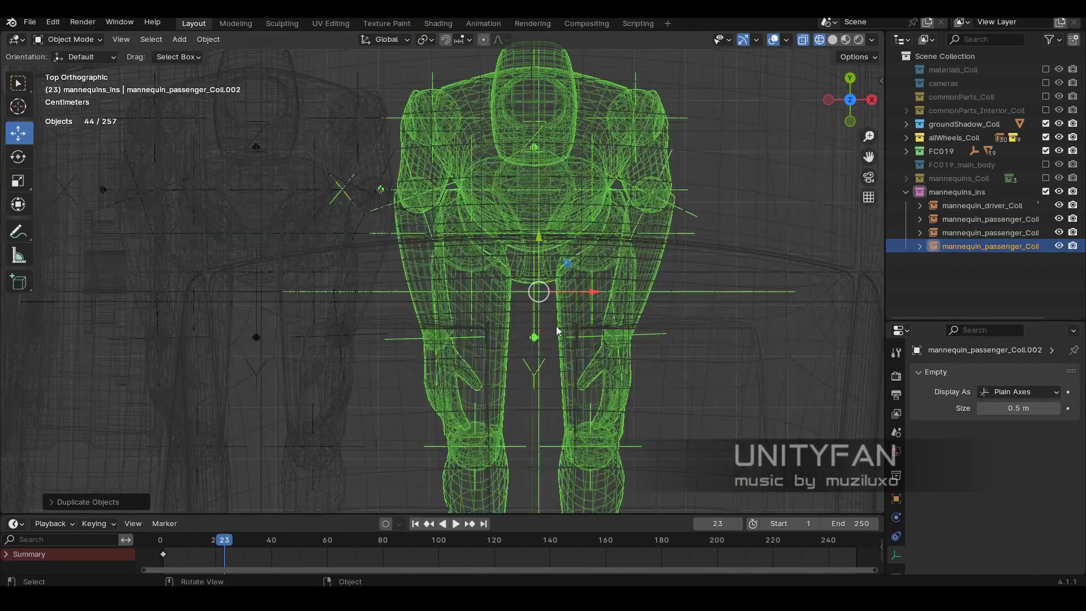
Select both rear passenger mannequins and shift them together along Y.
{"action": "middle_click_drag", "start_coordinate": [556, 326], "coordinate": [459, 317]}
{"action": "left_click", "coordinate": [362, 301]}
{"action": "left_click", "coordinate": [460, 317], "text": "shift"}
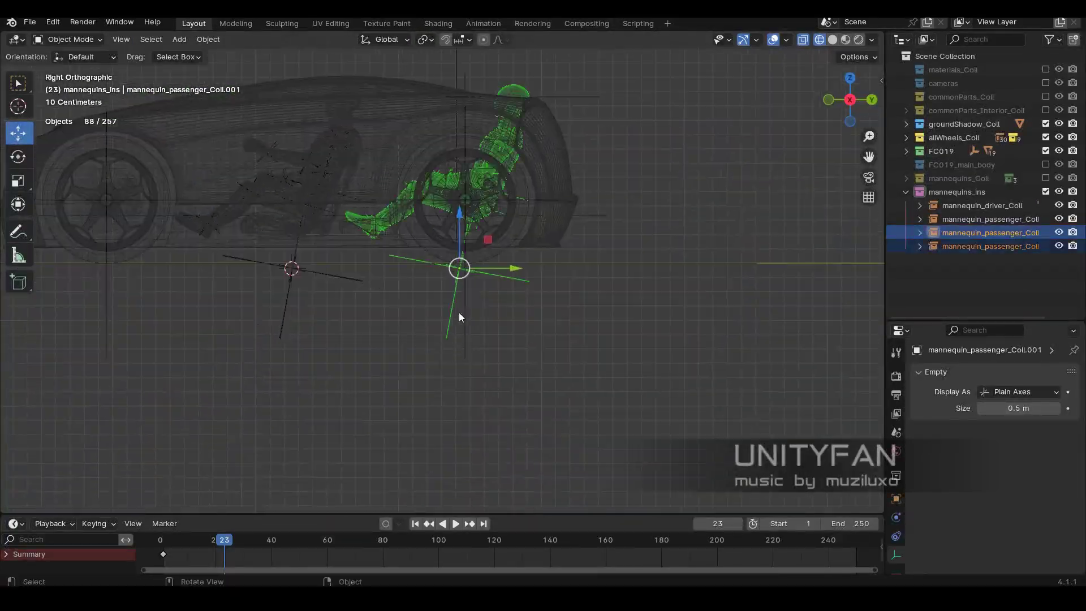
{"action": "left_click", "coordinate": [504, 273]}
{"action": "middle_click_drag", "start_coordinate": [503, 273], "coordinate": [457, 267]}
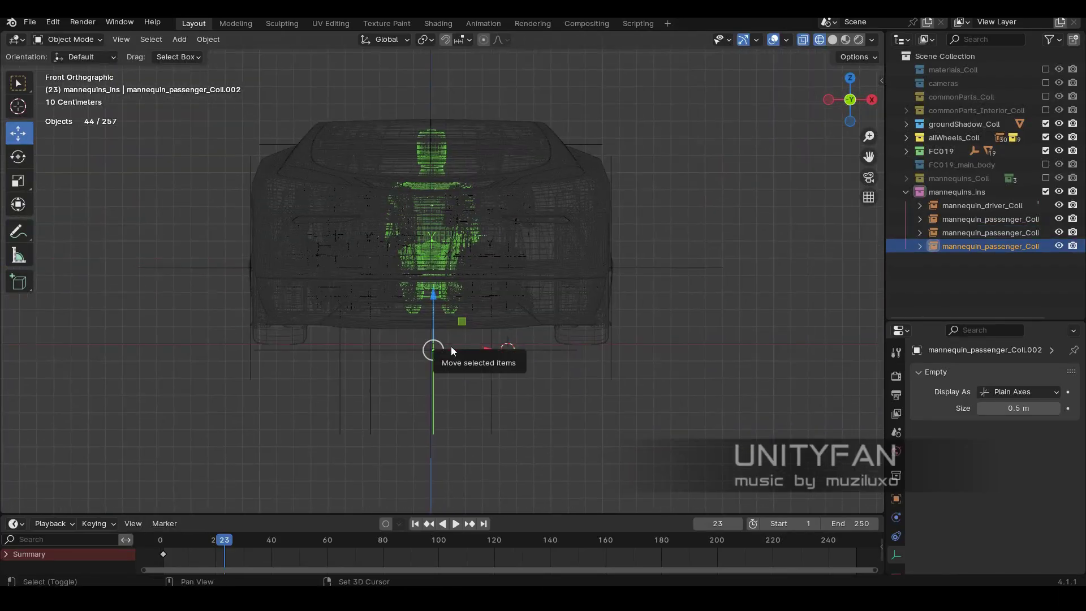
Duplicate a rear passenger mannequin to fill the third rear seat.
{"action": "middle_click_drag", "start_coordinate": [450, 346], "coordinate": [514, 311]}
{"action": "key", "text": "z"}
{"action": "left_click", "coordinate": [618, 316]}
{"action": "mouse_move", "coordinate": [619, 315]}
{"action": "middle_mouse_down"}
{"action": "mouse_move", "coordinate": [463, 260]}
{"action": "mouse_move", "coordinate": [489, 255]}
{"action": "mouse_move", "coordinate": [577, 303]}
{"action": "mouse_move", "coordinate": [581, 327]}
{"action": "mouse_move", "coordinate": [641, 175]}
{"action": "mouse_move", "coordinate": [667, 263]}
{"action": "mouse_move", "coordinate": [572, 234]}
{"action": "mouse_move", "coordinate": [608, 221]}
{"action": "mouse_move", "coordinate": [538, 312]}
{"action": "middle_mouse_up"}
{"action": "left_click", "coordinate": [577, 302]}
Move the rear wheels' empty backward along Y to lengthen the wheelbase.
{"action": "scroll", "coordinate": [586, 351], "scroll_direction": "down", "scroll_amount": 5}
{"action": "key", "text": "shift+z"}
{"action": "left_click", "coordinate": [580, 263]}
{"action": "scroll", "coordinate": [581, 263], "scroll_direction": "down", "scroll_amount": 1}
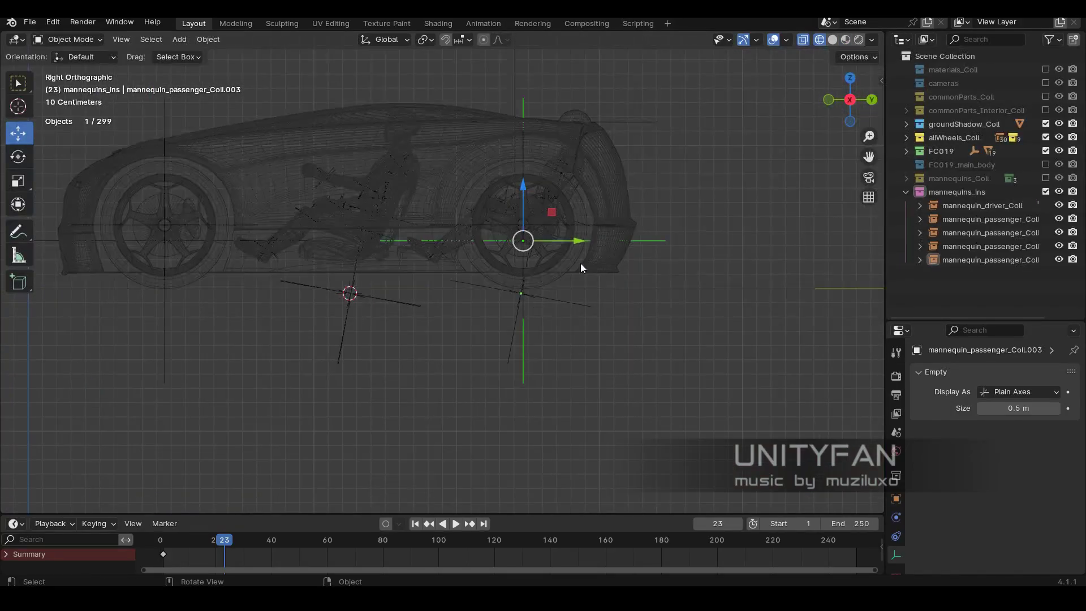
{"action": "right_click", "coordinate": [690, 262]}
{"action": "key", "text": "shift+z"}
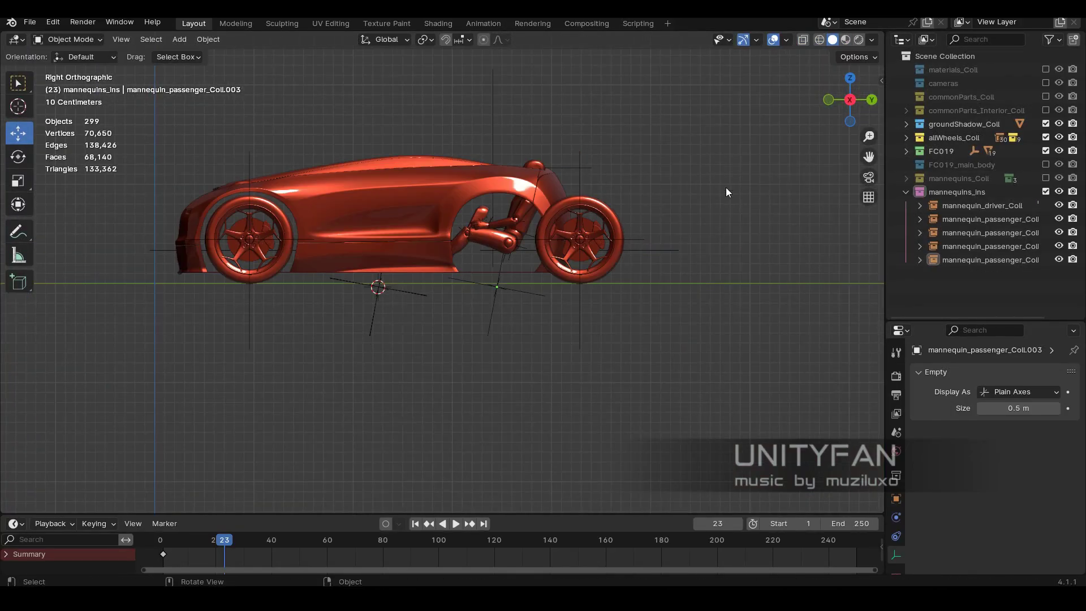
Examine how the rear wheels and seated mannequins sit against the body in wireframe and solid shading.
{"action": "scroll", "coordinate": [726, 188], "scroll_direction": "up", "scroll_amount": 2}
{"action": "key", "text": "shift+z"}
{"action": "left_click", "coordinate": [605, 234]}
{"action": "mouse_move", "coordinate": [603, 226]}
{"action": "middle_mouse_down"}
{"action": "mouse_move", "coordinate": [571, 280]}
{"action": "mouse_move", "coordinate": [602, 157]}
{"action": "middle_mouse_up"}
{"action": "key", "text": "z"}
{"action": "left_click", "coordinate": [622, 222]}
{"action": "left_click", "coordinate": [572, 280]}
{"action": "key", "text": "alt+p"}
{"action": "left_click", "coordinate": [560, 262]}
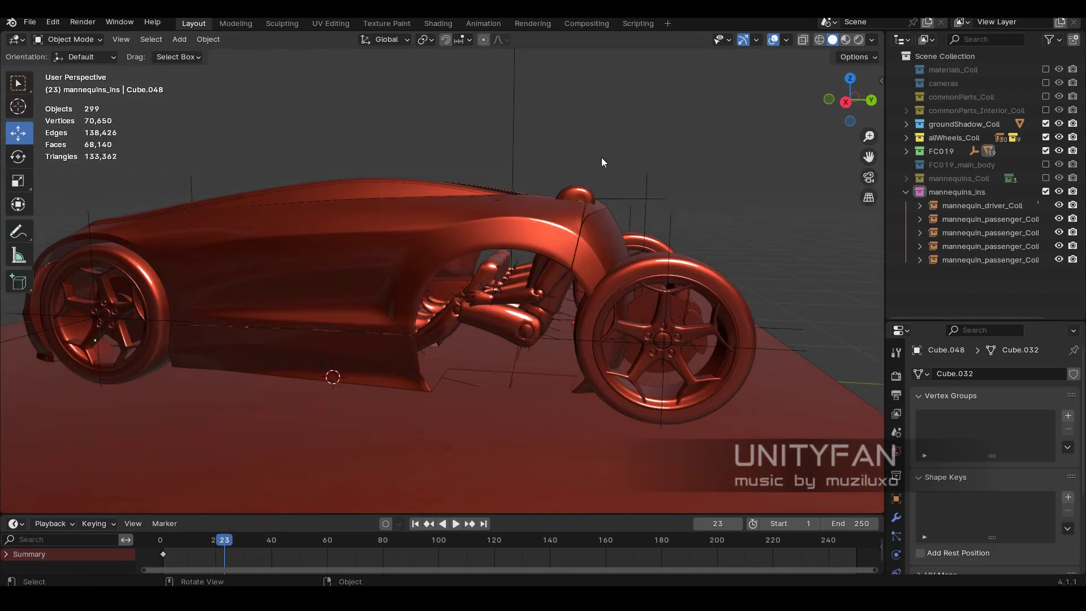
Exclude the FC019 collection and enable FC019_main_body in the view layer, using material preview from the side.
{"action": "key", "text": "KP_3"}
{"action": "key", "text": "z"}
{"action": "left_click", "coordinate": [632, 307]}
{"action": "key", "text": "alt+a"}
{"action": "left_click", "coordinate": [1046, 151]}
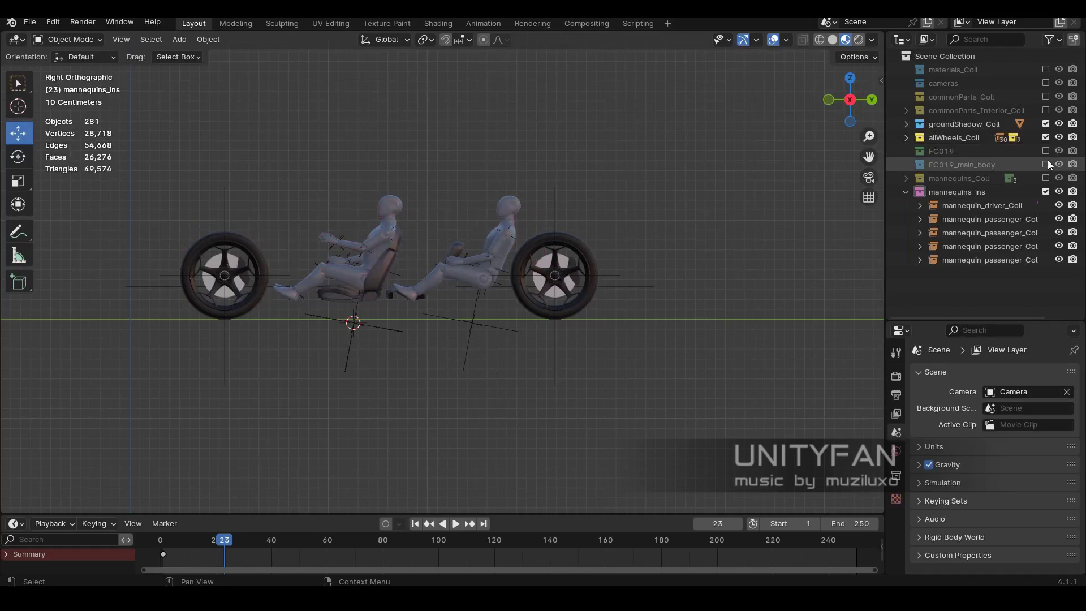
{"action": "left_click", "coordinate": [1046, 164]}
Select the FC019_main_body object and apply its Mirror modifier so both halves become editable mesh.
{"action": "left_click", "coordinate": [514, 276]}
{"action": "key", "text": "Tab"}
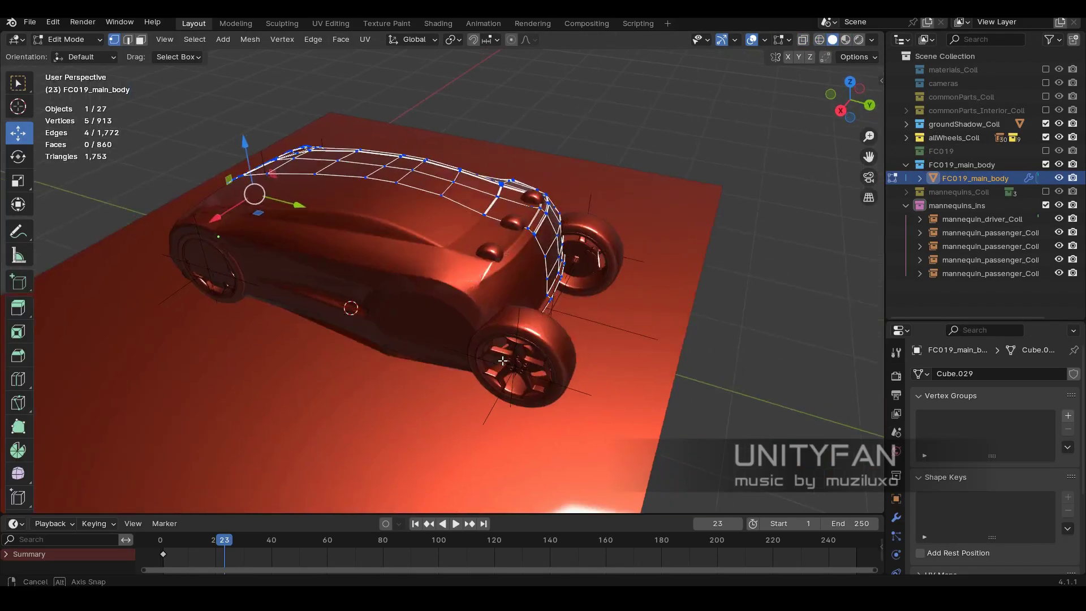
{"action": "key", "text": "Tab"}
{"action": "left_click", "coordinate": [1002, 373]}
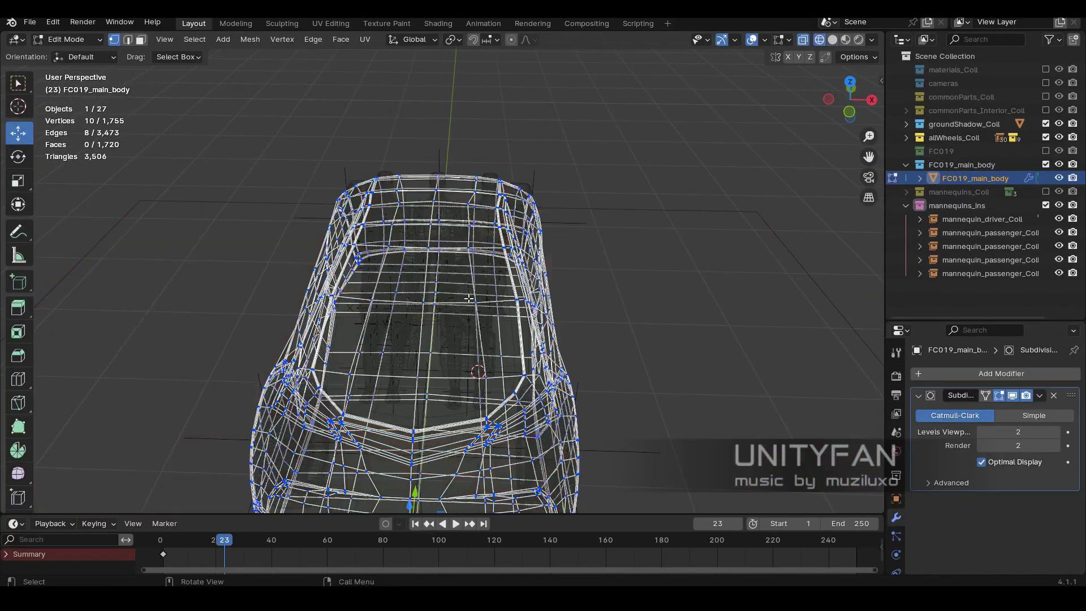
Delete one half of the main body mesh in front view.
{"action": "key", "text": "KP_1"}
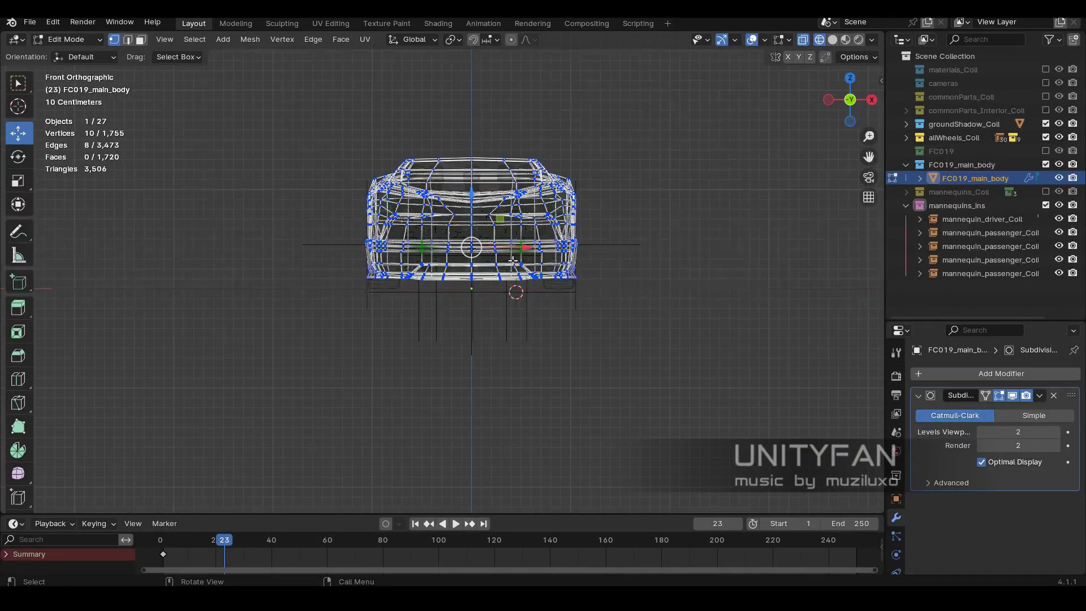
{"action": "scroll", "coordinate": [511, 375], "scroll_direction": "up", "scroll_amount": 3}
{"action": "key", "text": "3"}
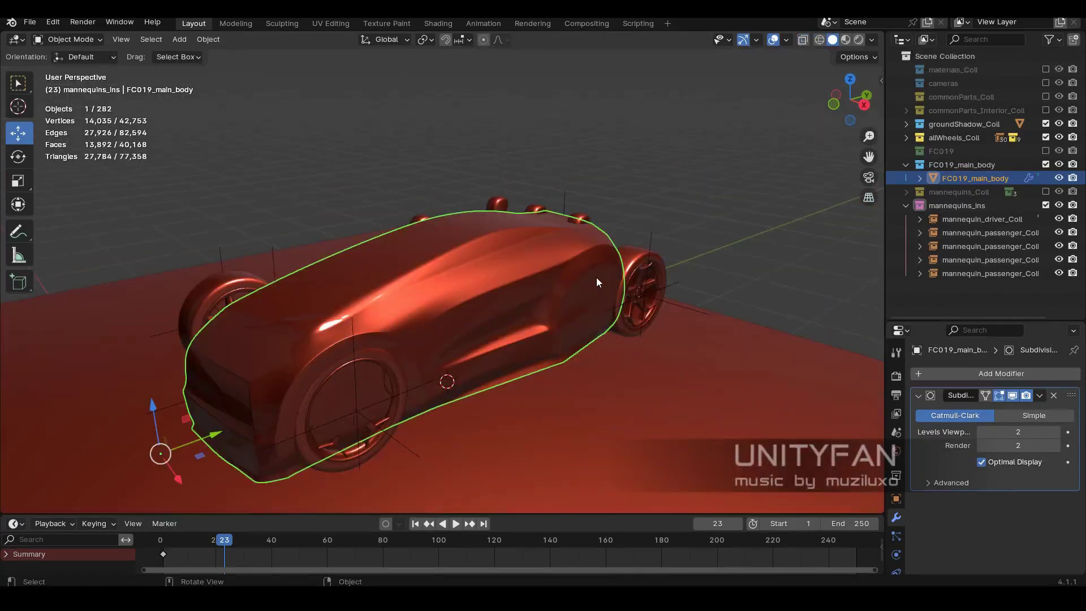
Add a Mirror modifier to the main body and place it above the Subdivision modifier.
{"action": "left_click", "coordinate": [1013, 373]}
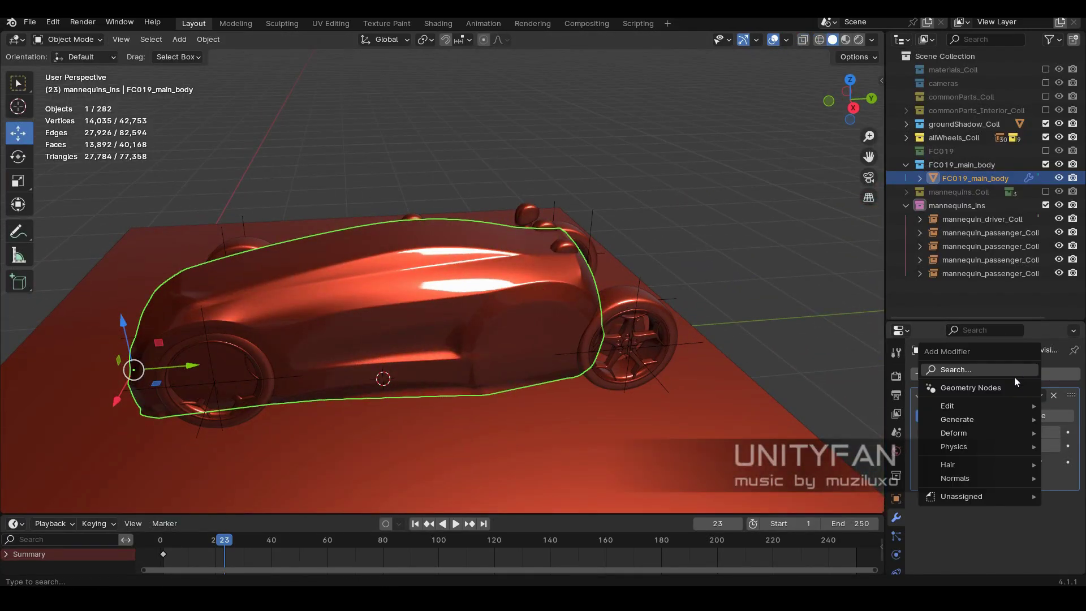
{"action": "mouse_move", "coordinate": [1013, 422]}
{"action": "left_click", "coordinate": [848, 285]}
{"action": "left_click", "coordinate": [1067, 378]}
Select the body's rear vertices in side view and move them along Y until the wheel arch surrounds the rear wheel.
{"action": "key", "text": "KP_3"}
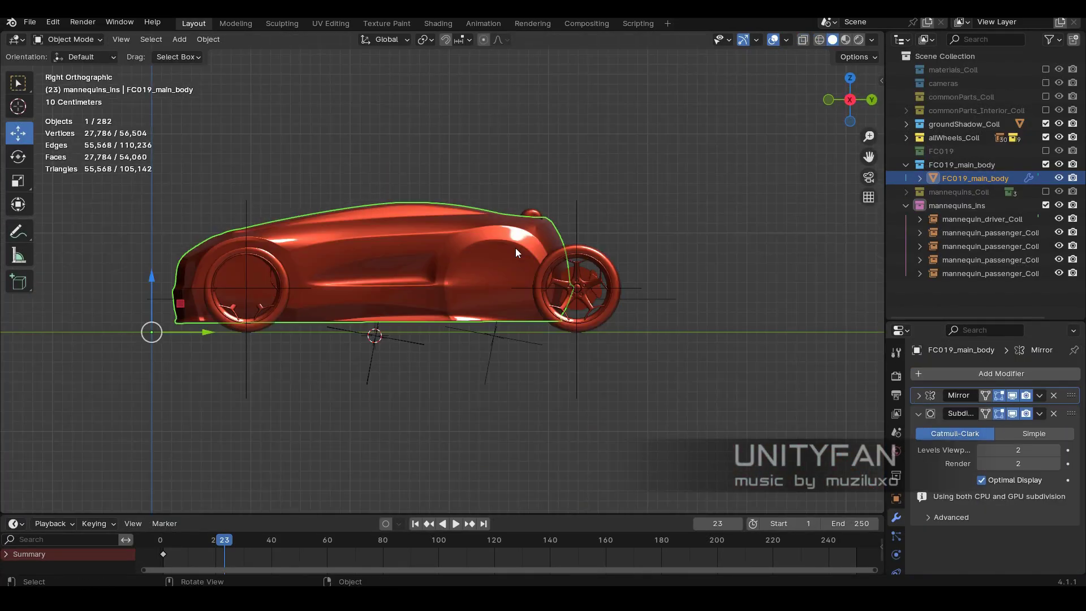
{"action": "key", "text": "Tab"}
{"action": "key", "text": "shift+z"}
{"action": "left_click_drag", "start_coordinate": [717, 411], "coordinate": [424, 169]}
{"action": "key", "text": "g"}
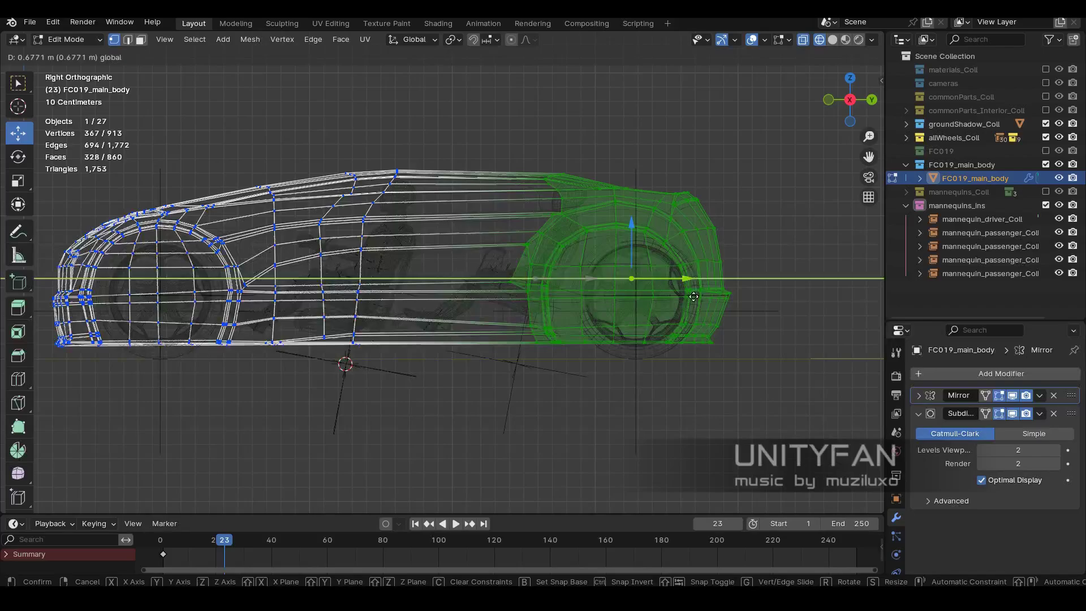
{"action": "left_click", "coordinate": [705, 300]}
{"action": "scroll", "coordinate": [511, 280], "scroll_direction": "up", "scroll_amount": 2}
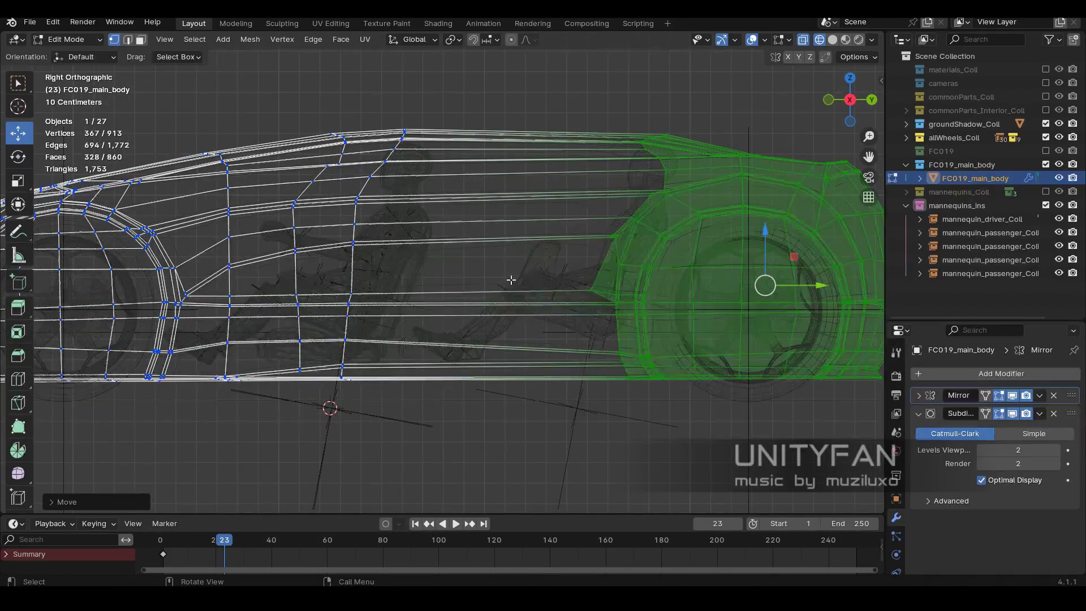
Add an edge loop across the stretched middle of the main body and shift its upper vertices to follow the roof curve.
{"action": "left_click", "coordinate": [487, 221]}
{"action": "scroll", "coordinate": [494, 301], "scroll_direction": "up", "scroll_amount": 3}
{"action": "scroll", "coordinate": [505, 237], "scroll_direction": "down", "scroll_amount": 3}
{"action": "left_click_drag", "start_coordinate": [353, 191], "coordinate": [546, 437]}
{"action": "key", "text": "shift+space"}
{"action": "key", "text": "g"}
{"action": "left_click_drag", "start_coordinate": [503, 187], "coordinate": [506, 181]}
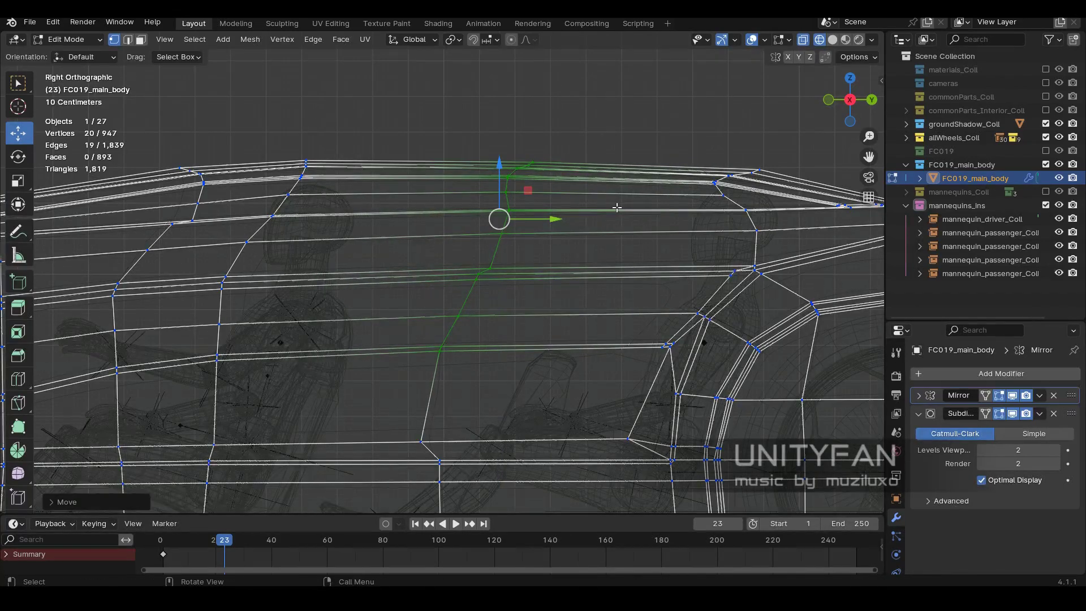
{"action": "scroll", "coordinate": [498, 218], "scroll_direction": "down", "scroll_amount": 4}
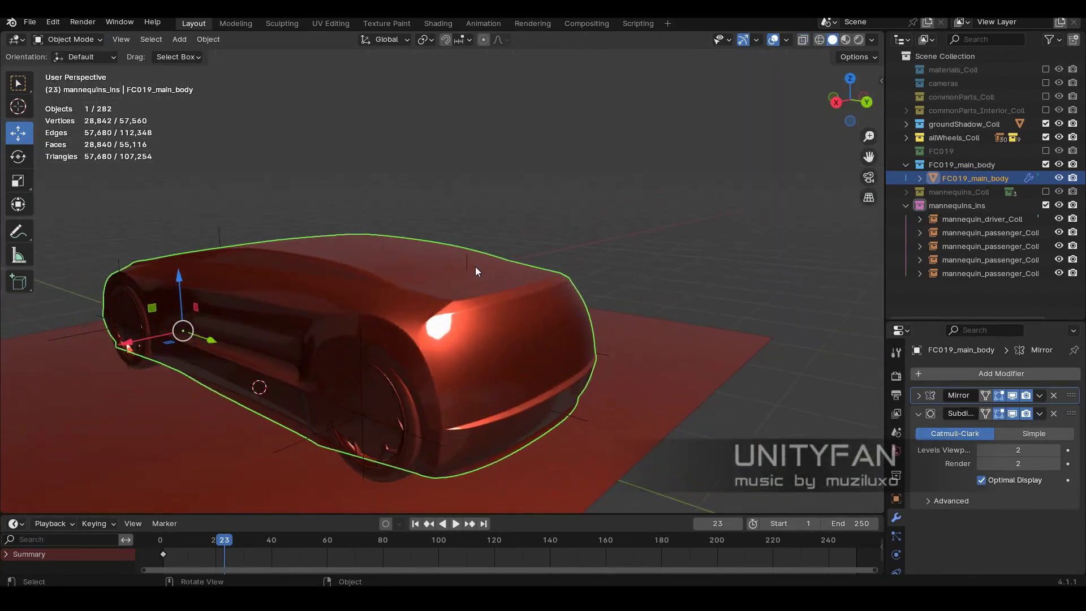
Reposition the new edge loop's roof and side vertices in side view so the body contour flows evenly.
{"action": "middle_click_drag", "start_coordinate": [475, 271], "coordinate": [509, 270]}
{"action": "key", "text": "KP_3"}
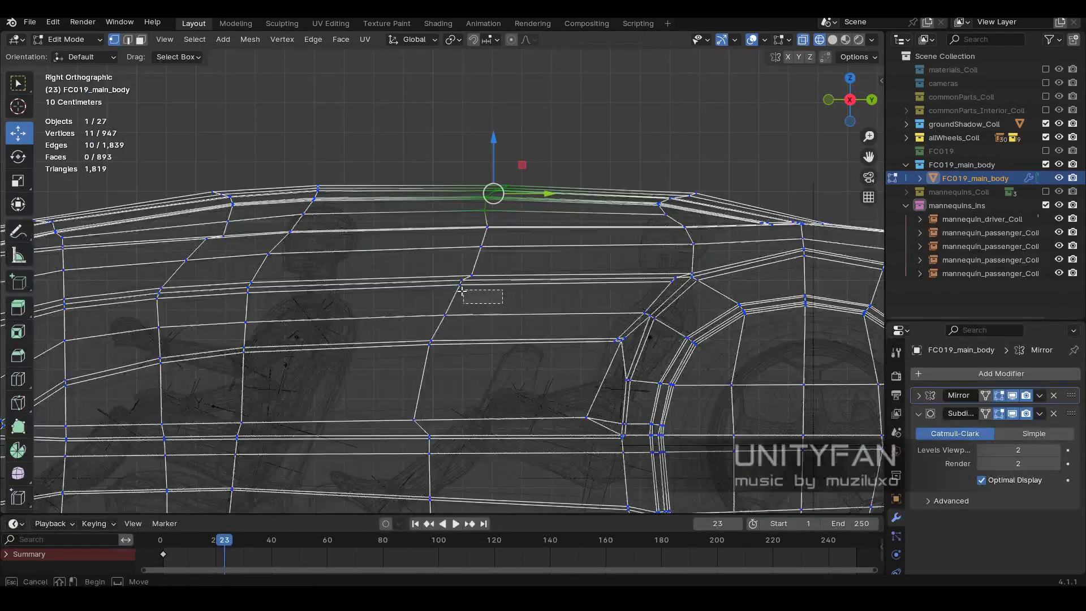
{"action": "scroll", "coordinate": [480, 255], "scroll_direction": "up", "scroll_amount": 2}
{"action": "left_click", "coordinate": [515, 203]}
{"action": "scroll", "coordinate": [456, 320], "scroll_direction": "down", "scroll_amount": 4}
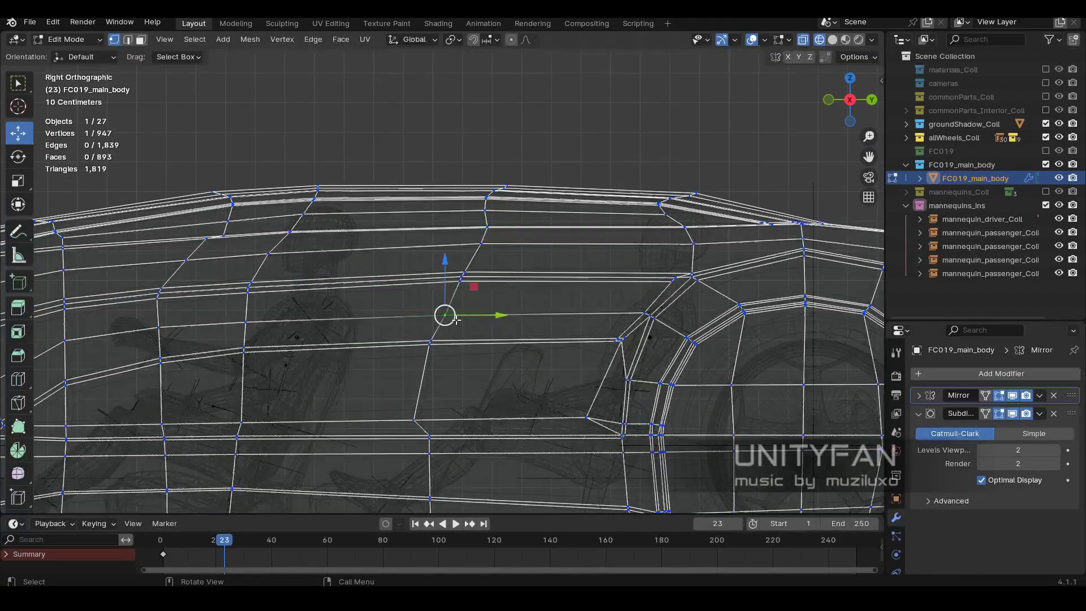
{"action": "scroll", "coordinate": [433, 310], "scroll_direction": "down", "scroll_amount": 2}
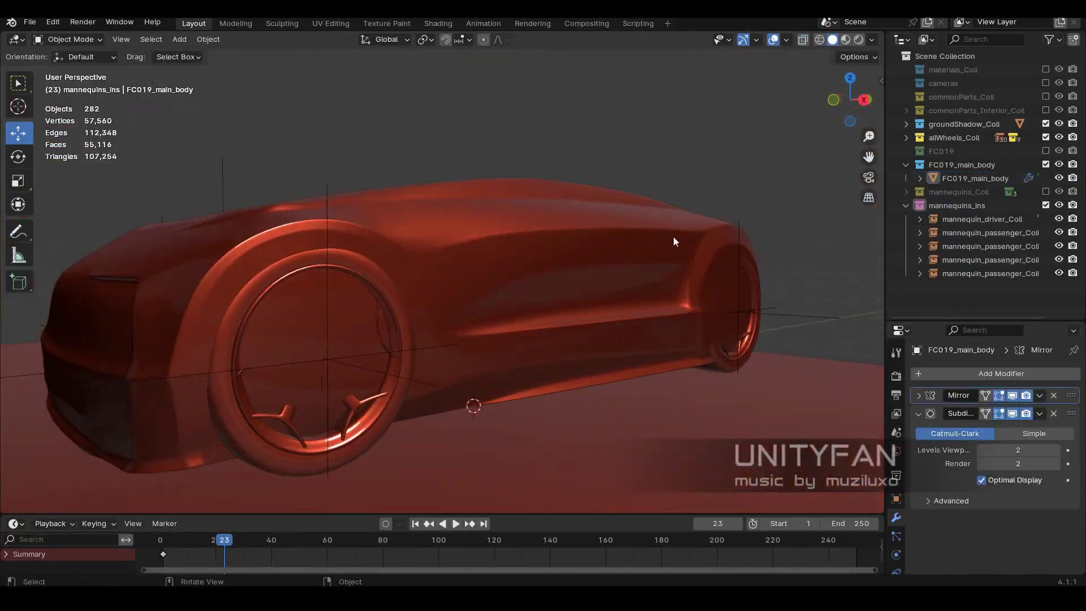
Hide the FC019_main_body collection and show the FC019 collection with the detailed body panels.
{"action": "middle_click_drag", "start_coordinate": [674, 237], "coordinate": [619, 318]}
{"action": "left_click", "coordinate": [1046, 165]}
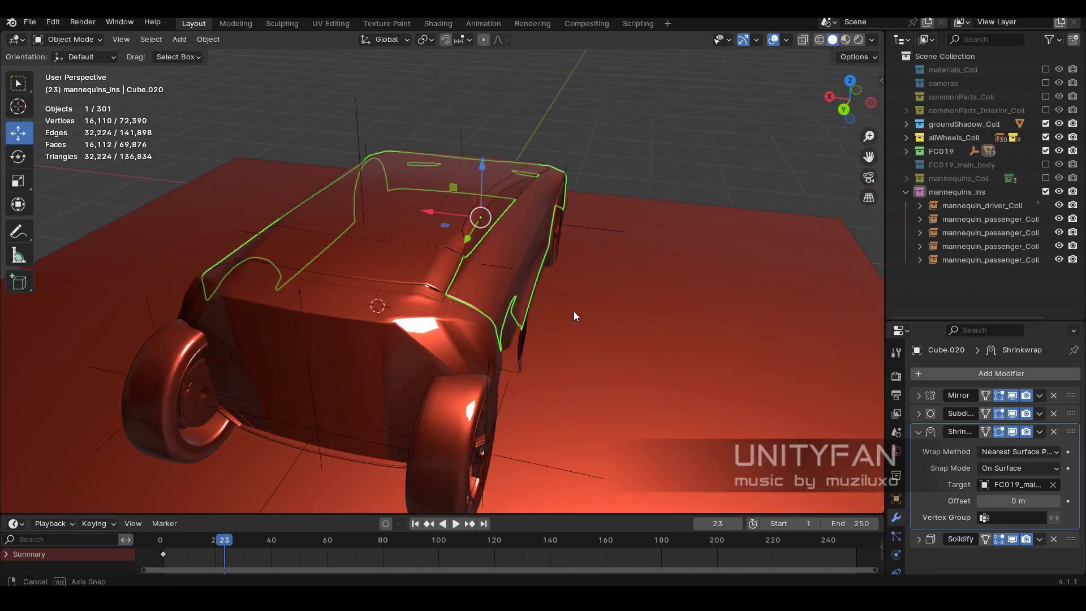
{"action": "middle_click_drag", "start_coordinate": [573, 311], "coordinate": [343, 322]}
Edit the FC019 body panels and windows together and move their rear vertices back along Y to the rear wheels.
{"action": "left_click", "coordinate": [343, 322]}
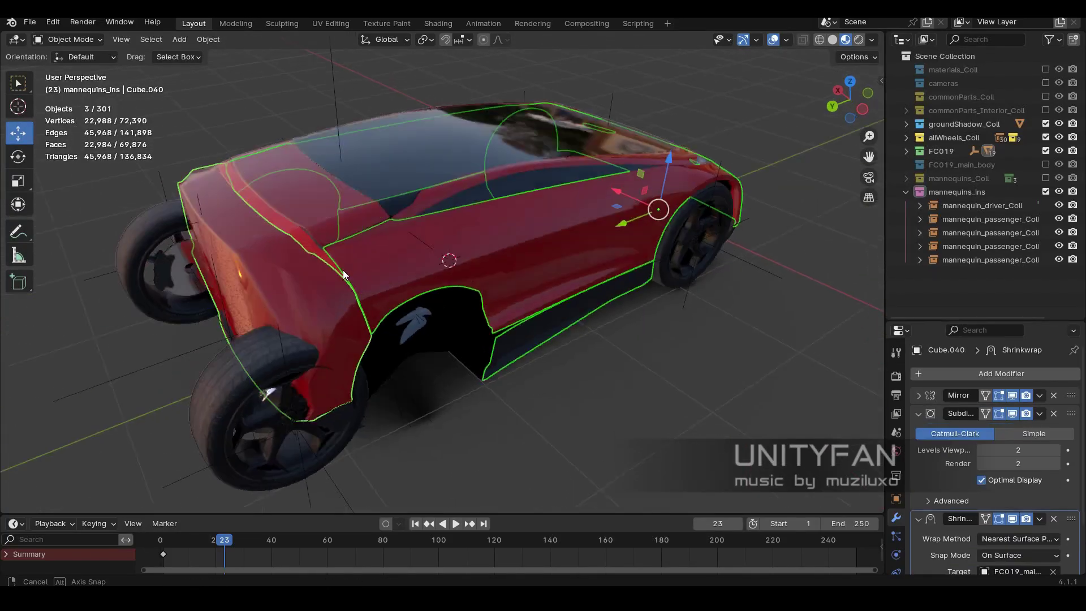
{"action": "middle_click_drag", "start_coordinate": [342, 270], "coordinate": [388, 165]}
{"action": "key", "text": "Tab"}
{"action": "key", "text": "KP_3"}
{"action": "key", "text": "alt+z"}
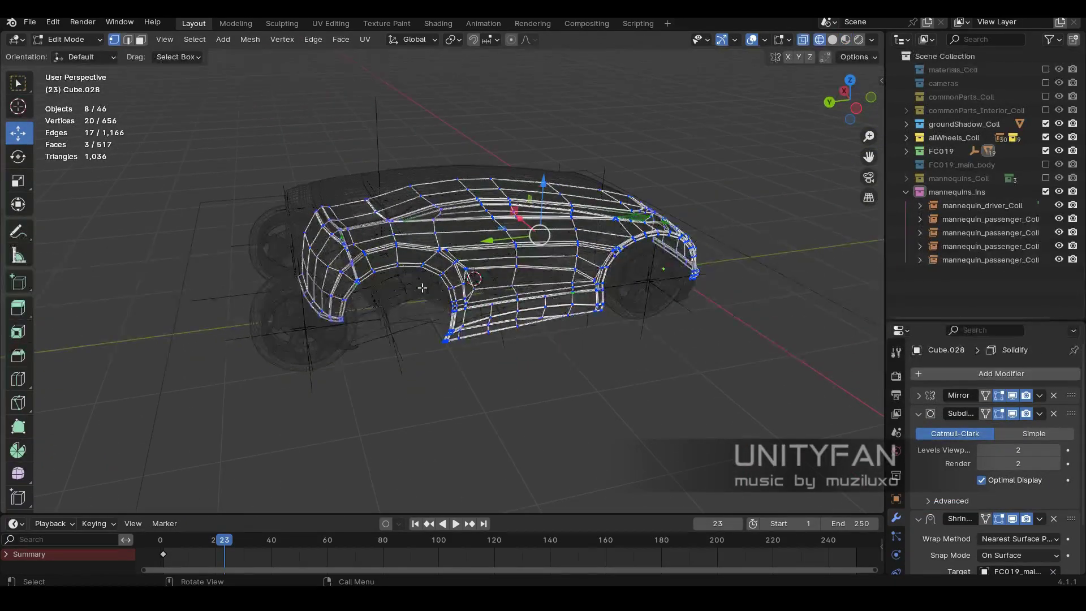
{"action": "key", "text": "b"}
{"action": "left_click_drag", "start_coordinate": [412, 268], "coordinate": [411, 268]}
{"action": "scroll", "coordinate": [499, 258], "scroll_direction": "up", "scroll_amount": 2}
{"action": "key", "text": "g"}
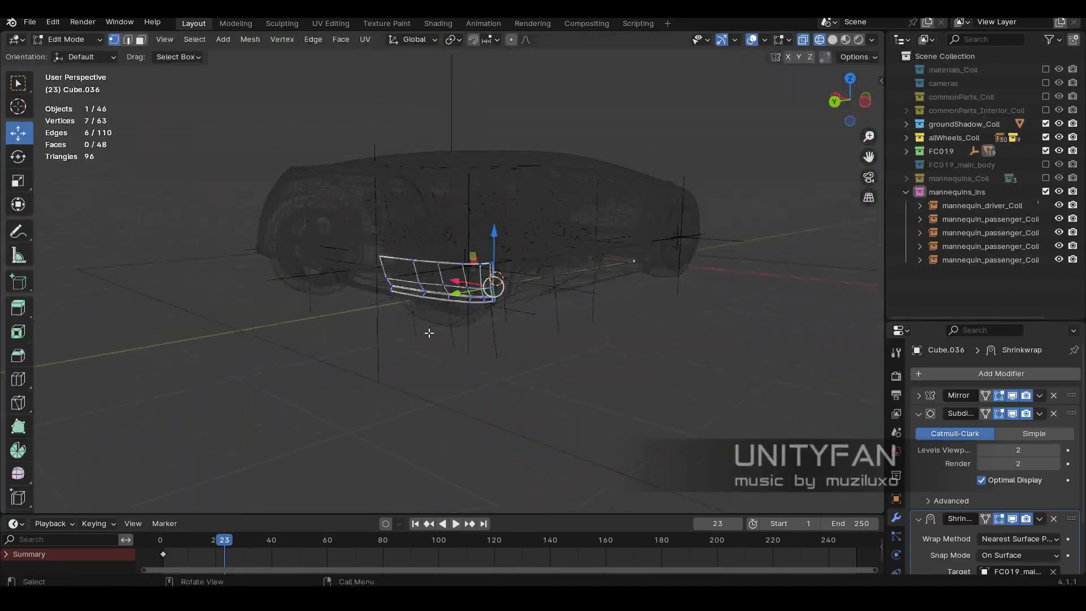
Move the whole rear bumper mesh (Cube.036) back so it meets the lengthened tail.
{"action": "key", "text": "KP_3"}
{"action": "key", "text": "a"}
{"action": "key", "text": "g"}
{"action": "scroll", "coordinate": [396, 323], "scroll_direction": "up", "scroll_amount": 4}
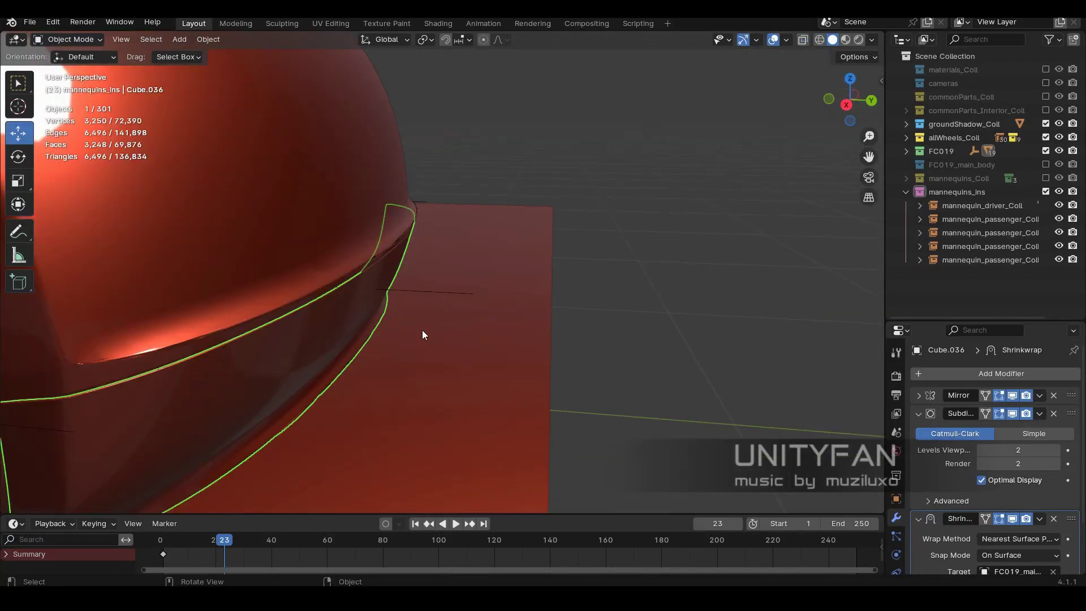
{"action": "middle_click_drag", "start_coordinate": [422, 330], "coordinate": [517, 306]}
{"action": "scroll", "coordinate": [521, 372], "scroll_direction": "up", "scroll_amount": 2}
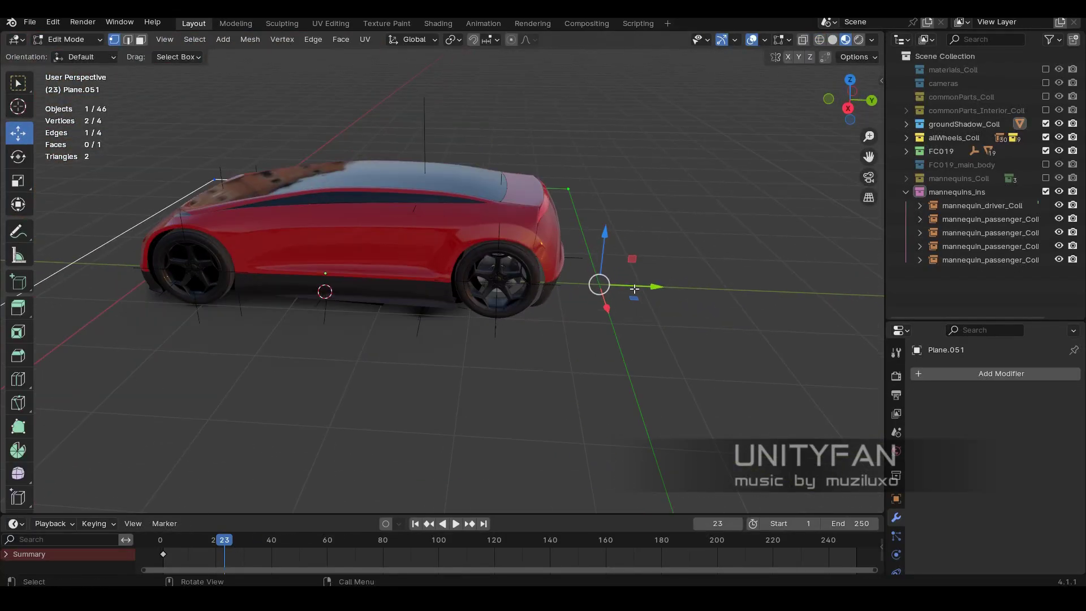
Shift the front and rear edges of the ground shadow plane (Plane.051) along Y to suit the longer car.
{"action": "middle_click_drag", "start_coordinate": [521, 222], "coordinate": [504, 358]}
{"action": "key", "text": "Tab"}
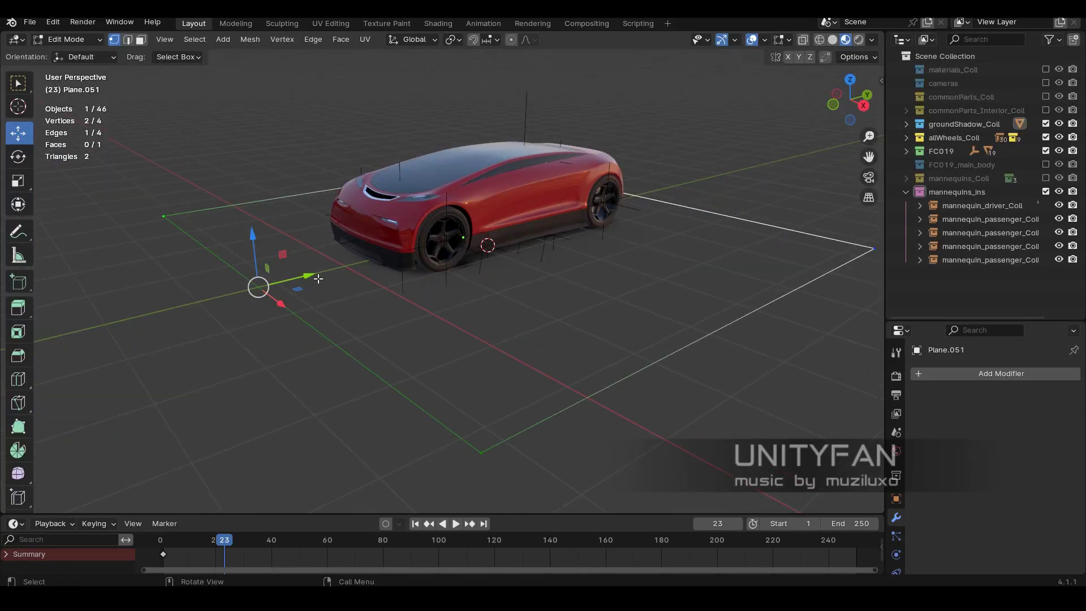
{"action": "middle_click_drag", "start_coordinate": [364, 283], "coordinate": [396, 283]}
{"action": "key", "text": "2"}
{"action": "left_click_drag", "start_coordinate": [698, 225], "coordinate": [709, 228]}
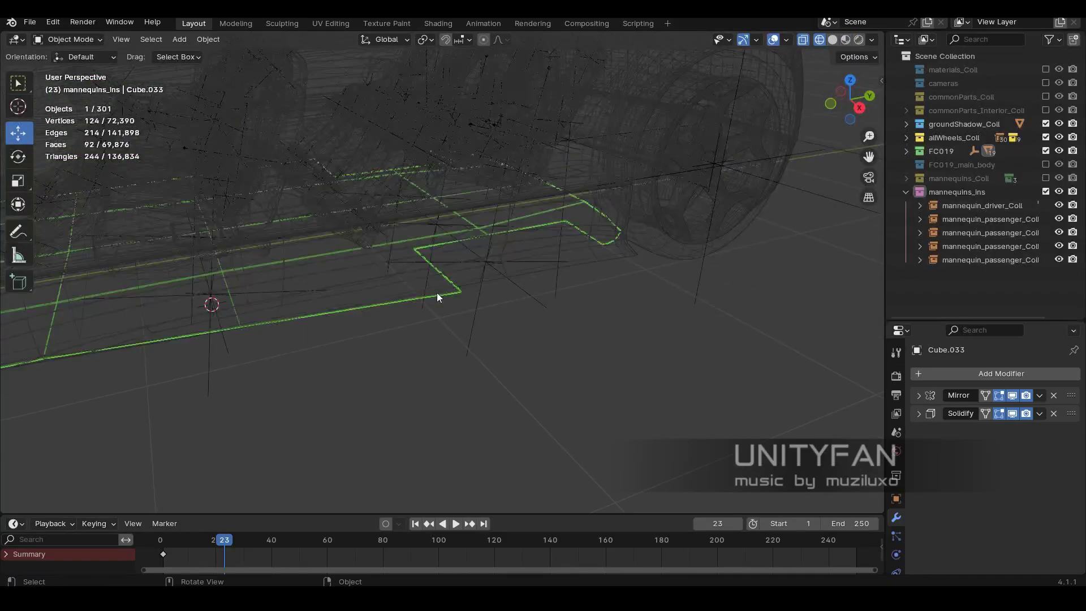
Move the rear vertices of the underfloor (Cube.033) and the inner shell (Cube.044) back along Y.
{"action": "key", "text": "Tab"}
{"action": "left_click_drag", "start_coordinate": [538, 310], "coordinate": [286, 139]}
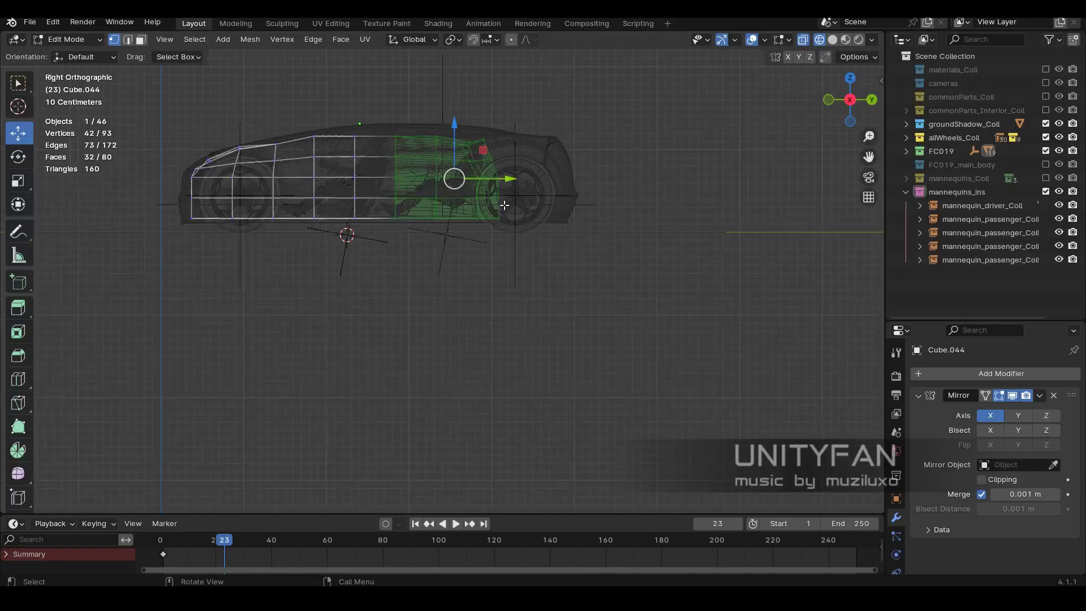
{"action": "left_click_drag", "start_coordinate": [543, 253], "coordinate": [560, 253]}
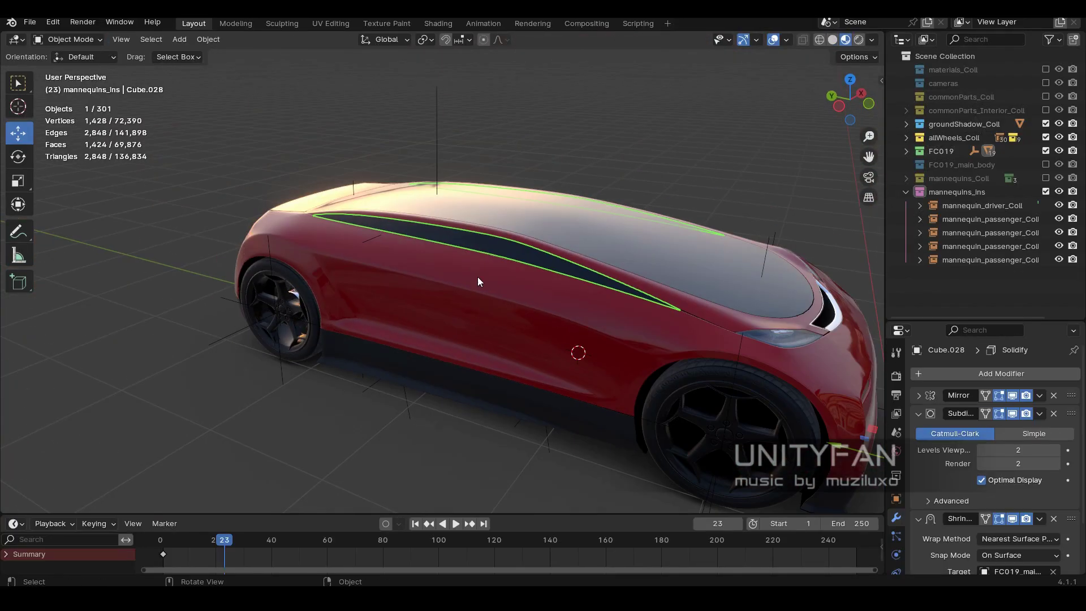
Rebuild the side windows (Cube.028) from one half, using a new Mirror modifier in place of the applied one.
{"action": "left_click", "coordinate": [1040, 395]}
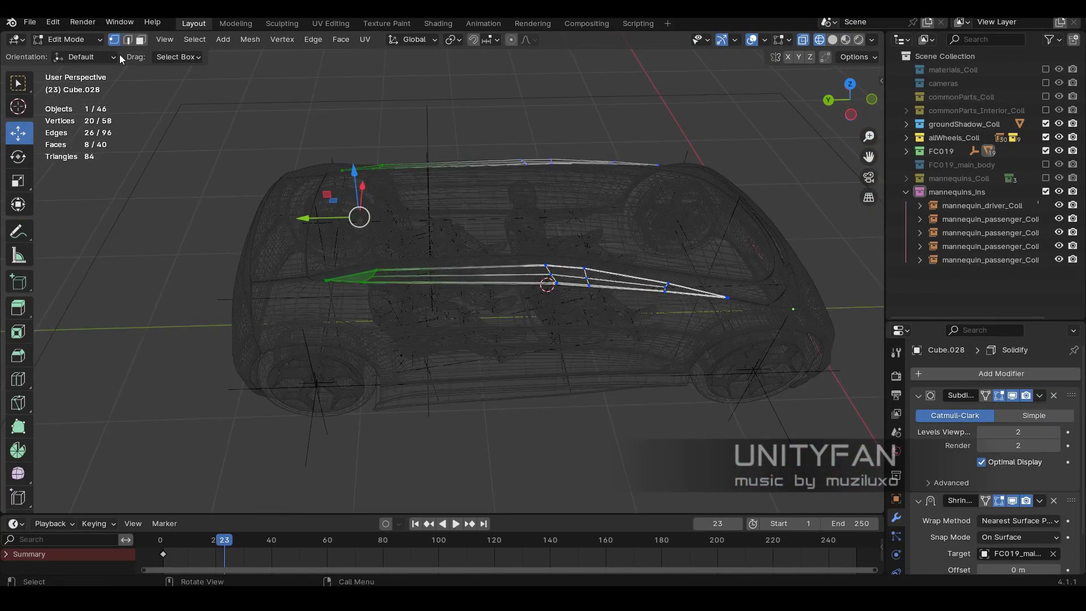
{"action": "key", "text": "x"}
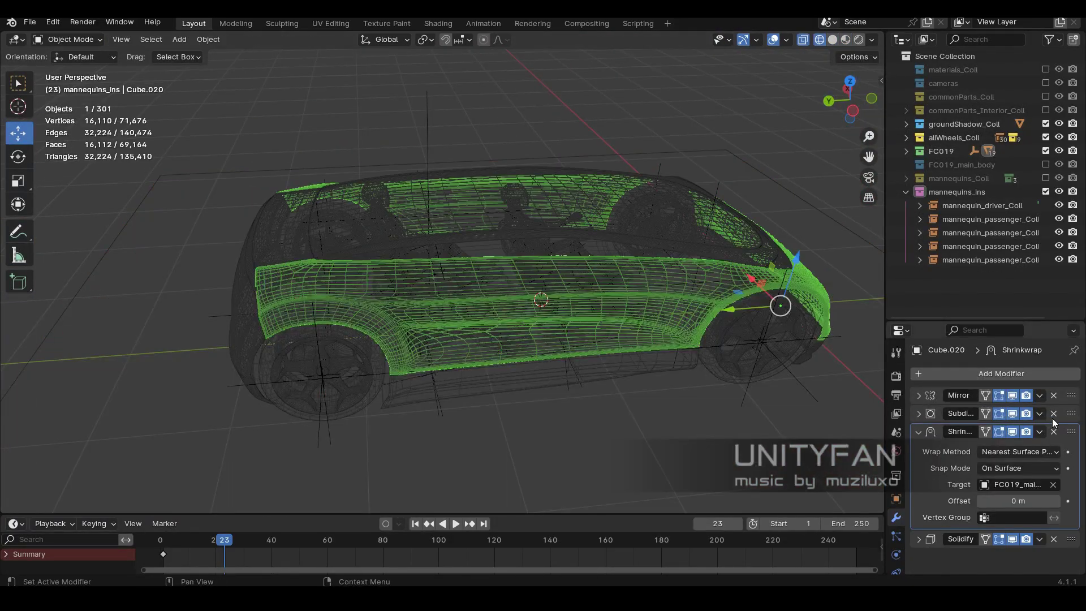
{"action": "left_click", "coordinate": [1006, 375]}
{"action": "mouse_move", "coordinate": [1006, 374]}
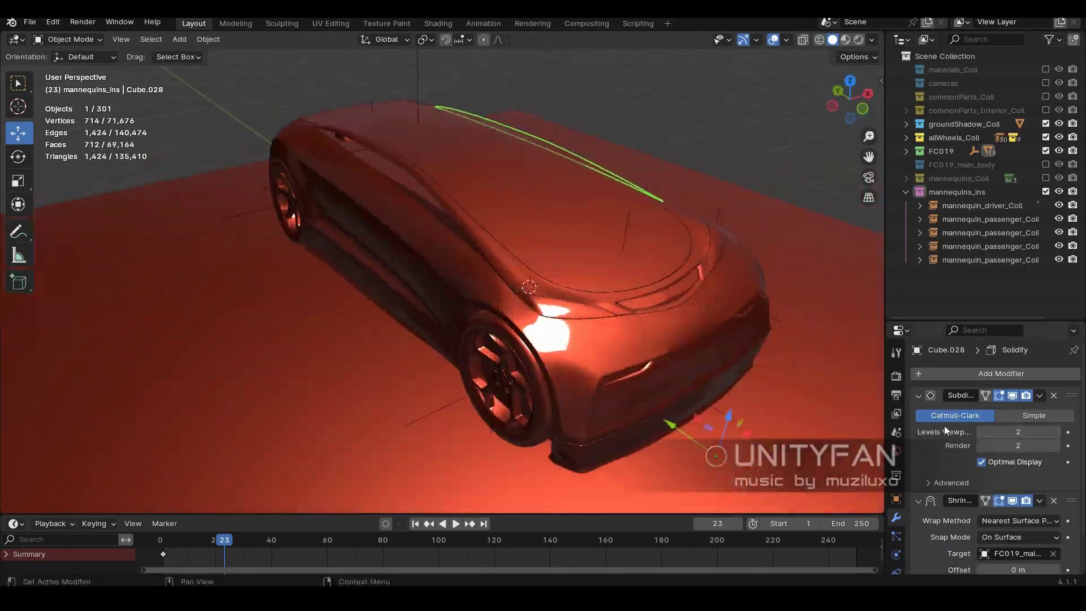
{"action": "left_click", "coordinate": [973, 374]}
{"action": "mouse_move", "coordinate": [973, 376]}
{"action": "left_click", "coordinate": [815, 241]}
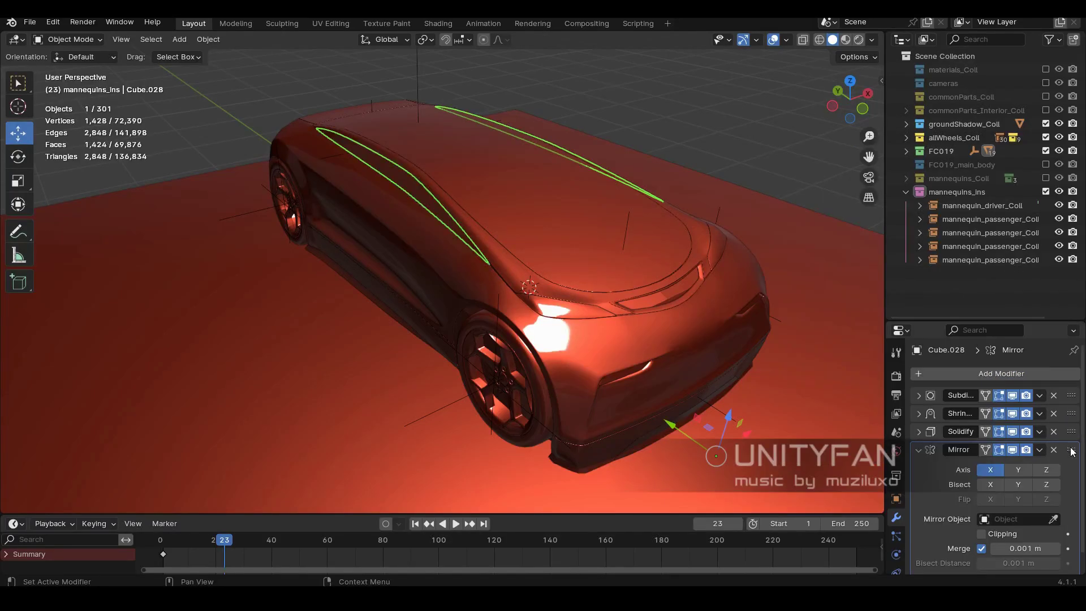
Rebuild the roof glass (Cube.029) from one half with a new Mirror modifier placed first in the stack.
{"action": "left_click", "coordinate": [1040, 396]}
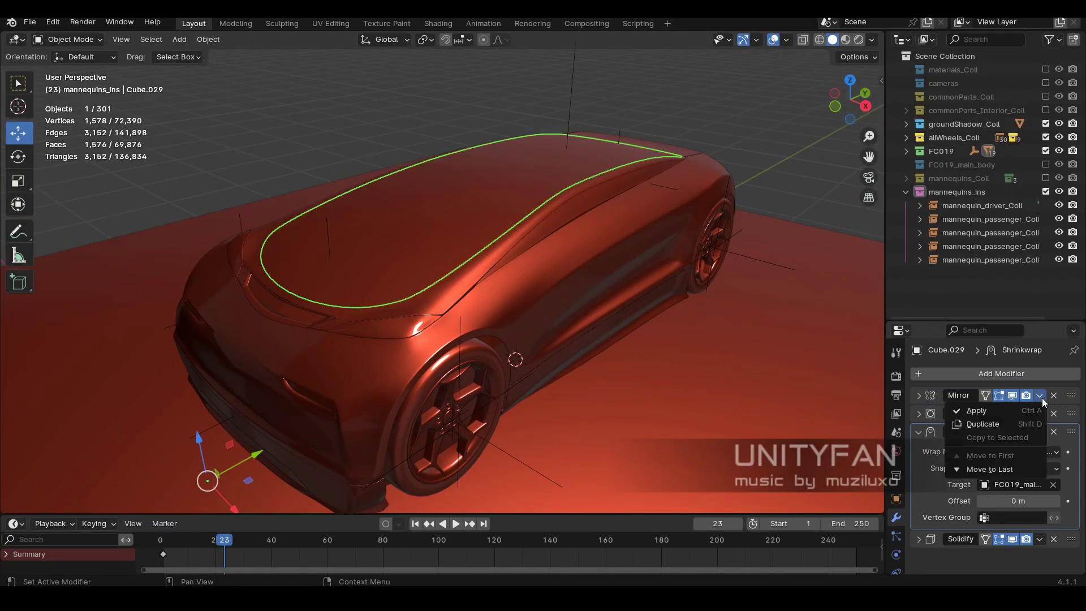
{"action": "left_click", "coordinate": [1033, 371]}
{"action": "mouse_move", "coordinate": [1032, 369]}
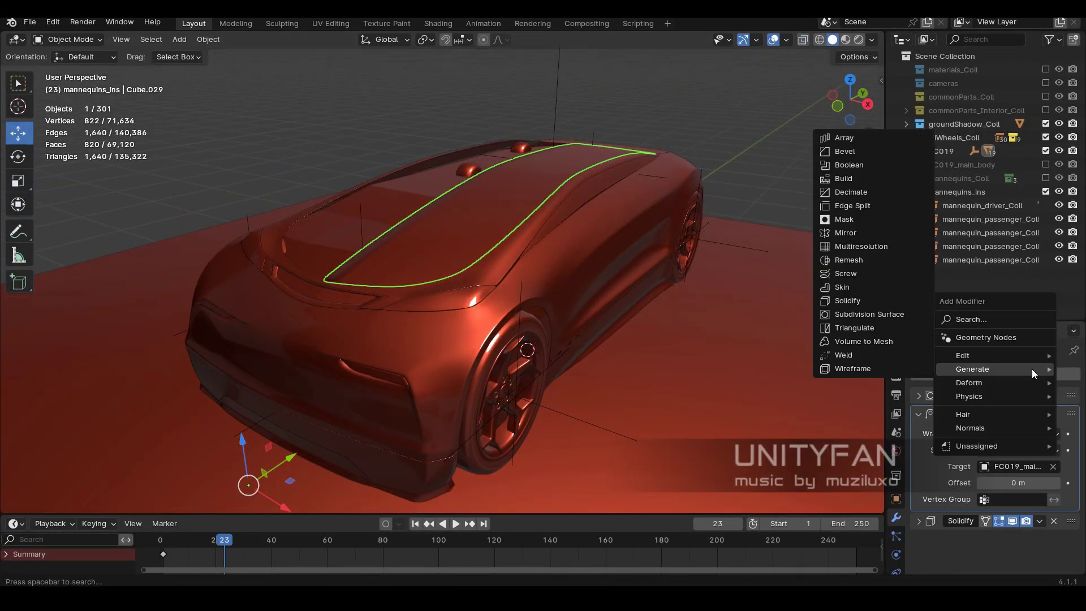
{"action": "left_click", "coordinate": [846, 233]}
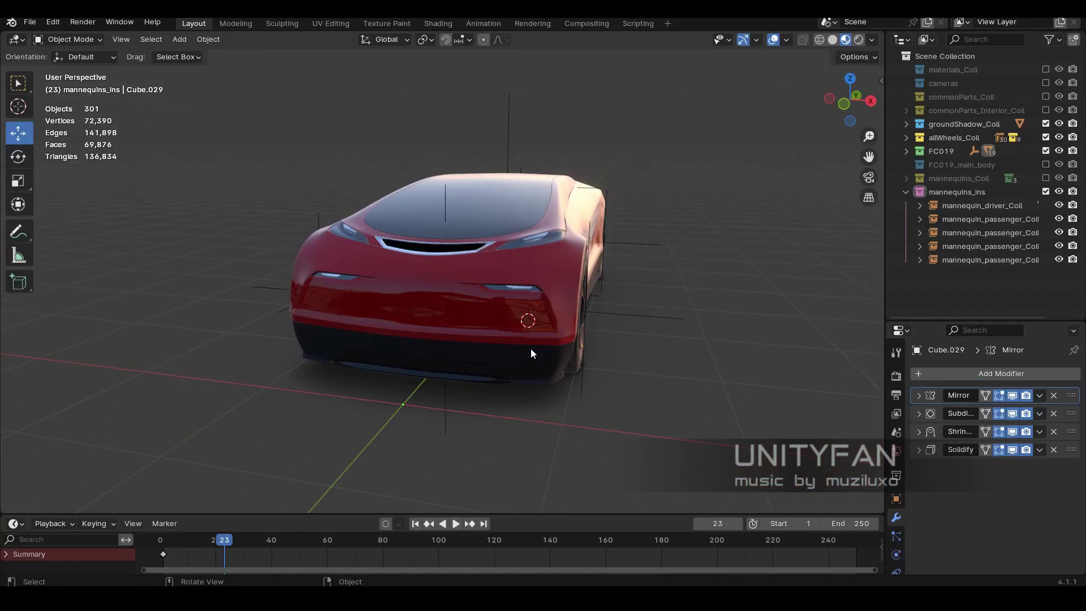
Apply the front bumper's (Cube.034) Mirror modifier, delete one half and mirror the remaining half with a new modifier.
{"action": "left_click", "coordinate": [619, 357]}
{"action": "left_click", "coordinate": [1040, 395]}
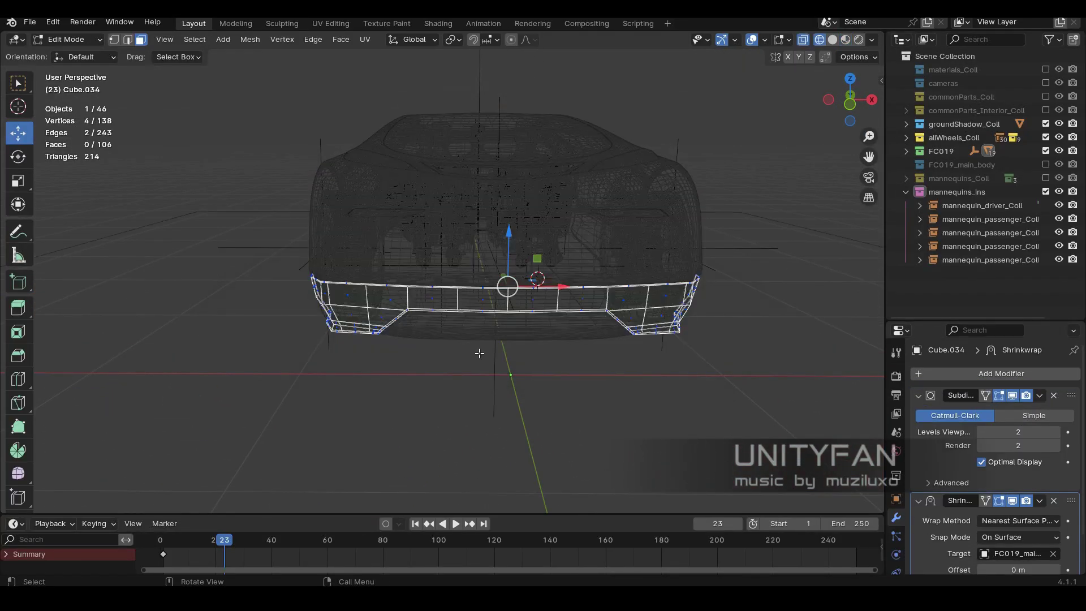
{"action": "key", "text": "x"}
{"action": "left_click", "coordinate": [919, 398]}
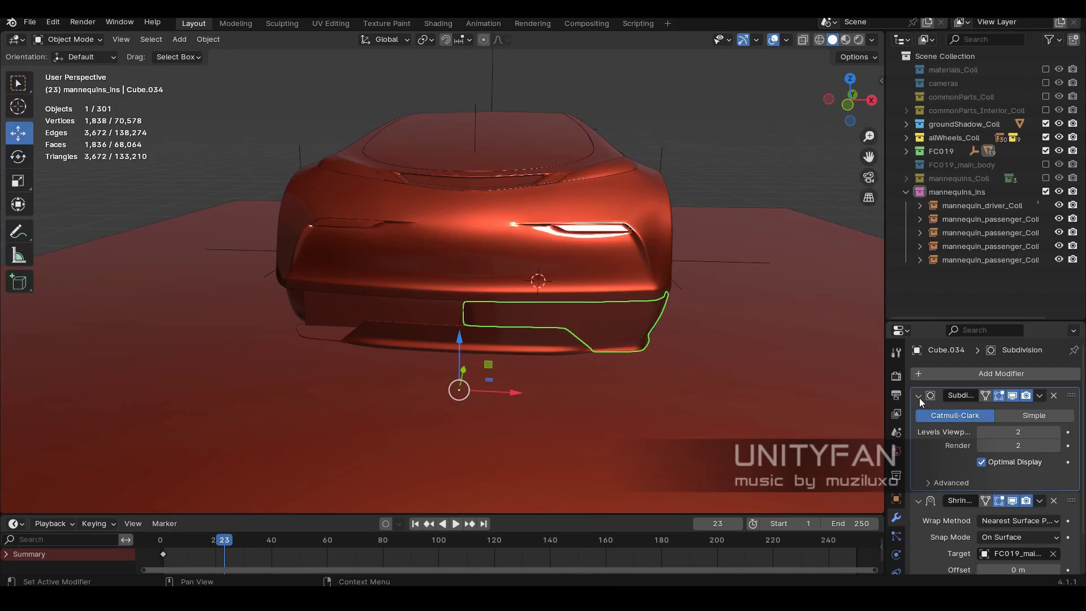
{"action": "left_click", "coordinate": [984, 373]}
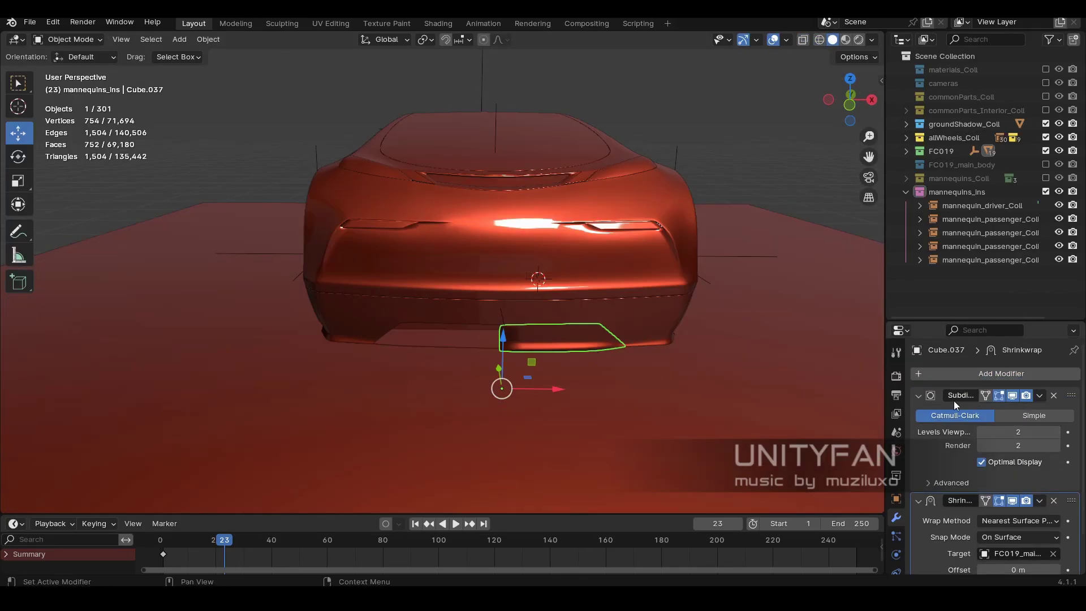
Mirror the halved lower front insert (Cube.037) and the windshield surround (Cube.038) with new Mirror modifiers.
{"action": "left_click", "coordinate": [1001, 373]}
{"action": "left_click", "coordinate": [776, 235]}
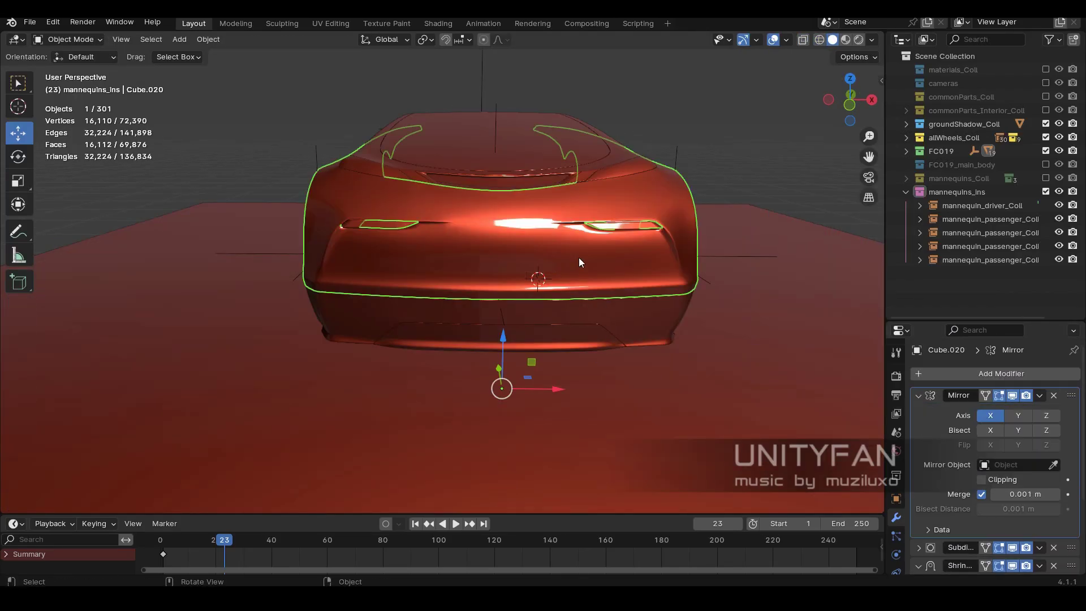
{"action": "key", "text": "Tab"}
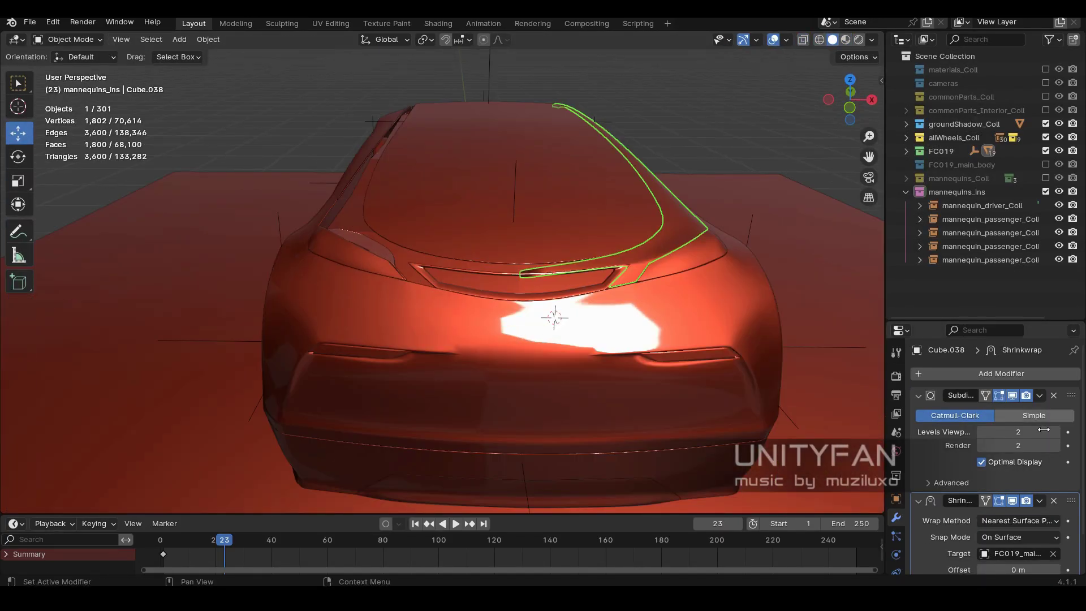
{"action": "left_click", "coordinate": [1001, 373]}
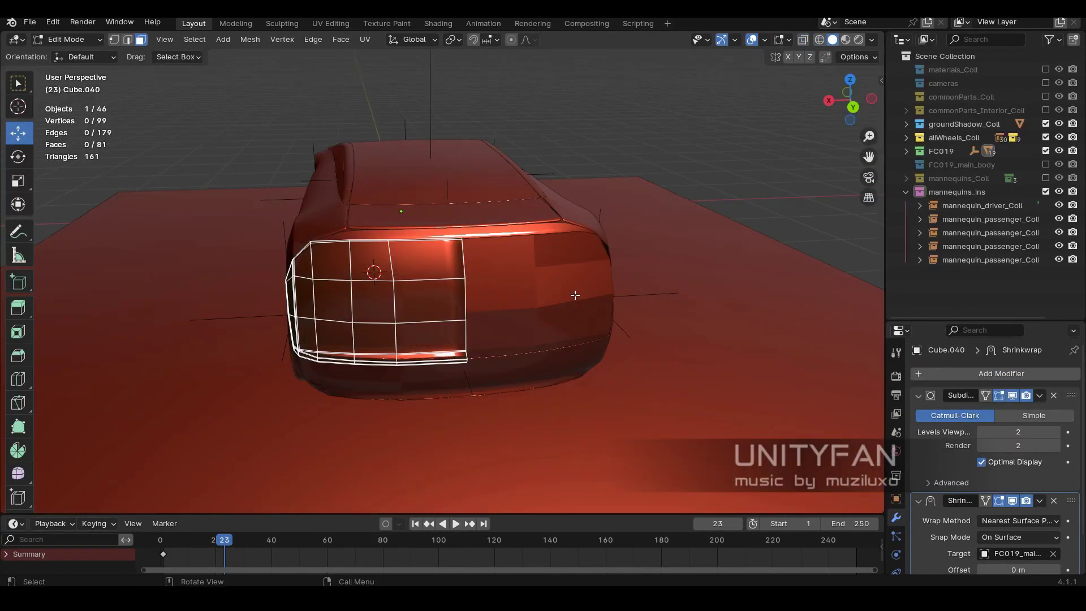
Add new Mirror modifiers to the halved tail panel (Cube.040) and rear bumper (Cube.036).
{"action": "key", "text": "Tab"}
{"action": "left_click", "coordinate": [962, 373]}
{"action": "left_click", "coordinate": [803, 266]}
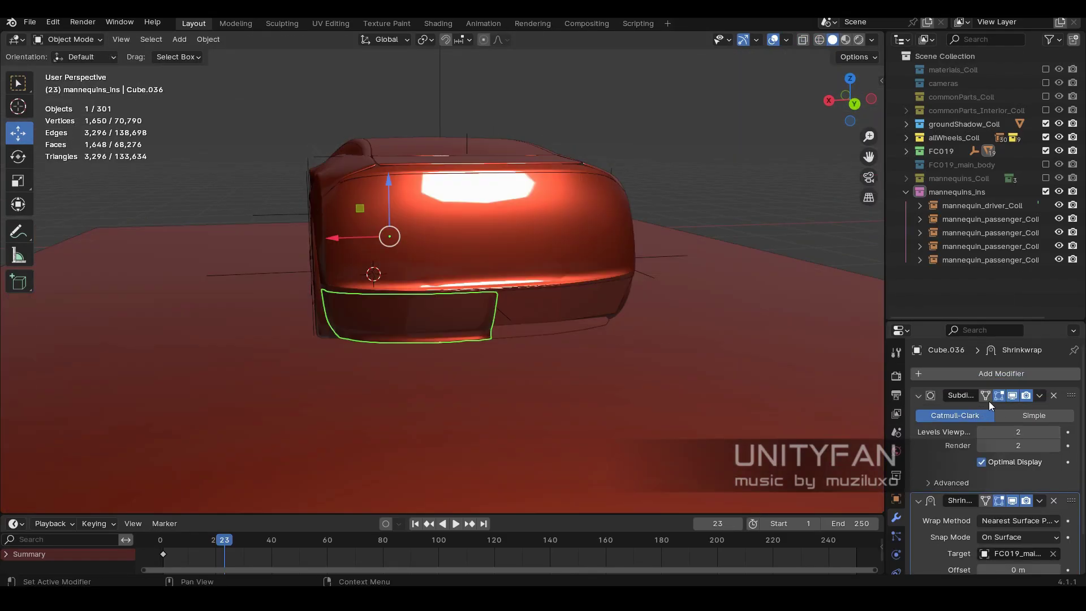
{"action": "left_click", "coordinate": [919, 414]}
{"action": "left_click", "coordinate": [1002, 373]}
{"action": "mouse_move", "coordinate": [907, 370]}
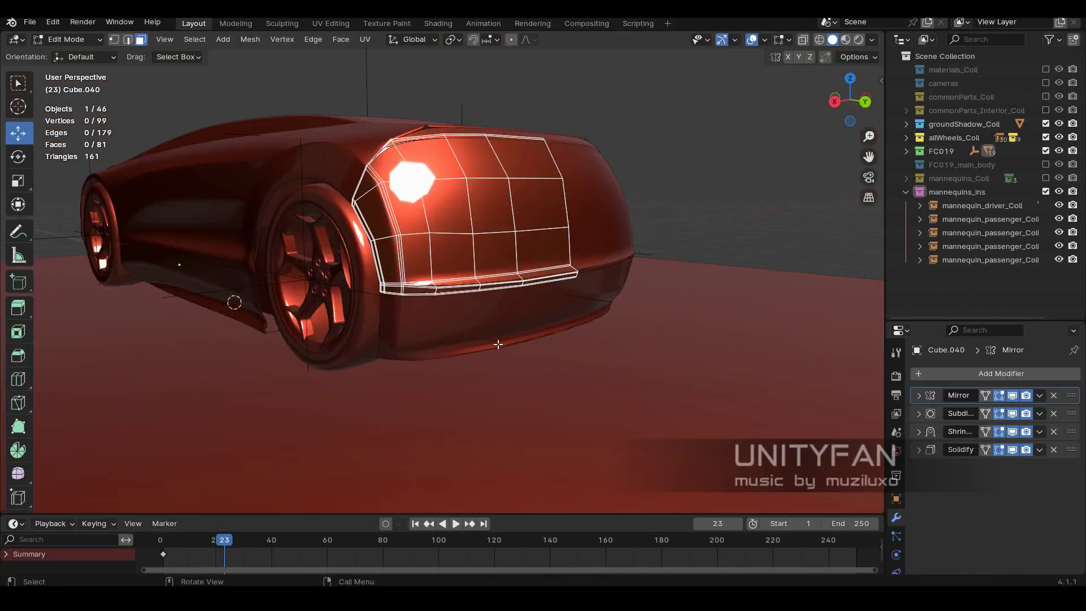
Move the inner corner vertices of the tail panel's lower lip along Y by about -0.022 m in side view.
{"action": "middle_click_drag", "start_coordinate": [498, 344], "coordinate": [480, 358]}
{"action": "key", "text": "KP_3"}
{"action": "scroll", "coordinate": [569, 360], "scroll_direction": "up", "scroll_amount": 4}
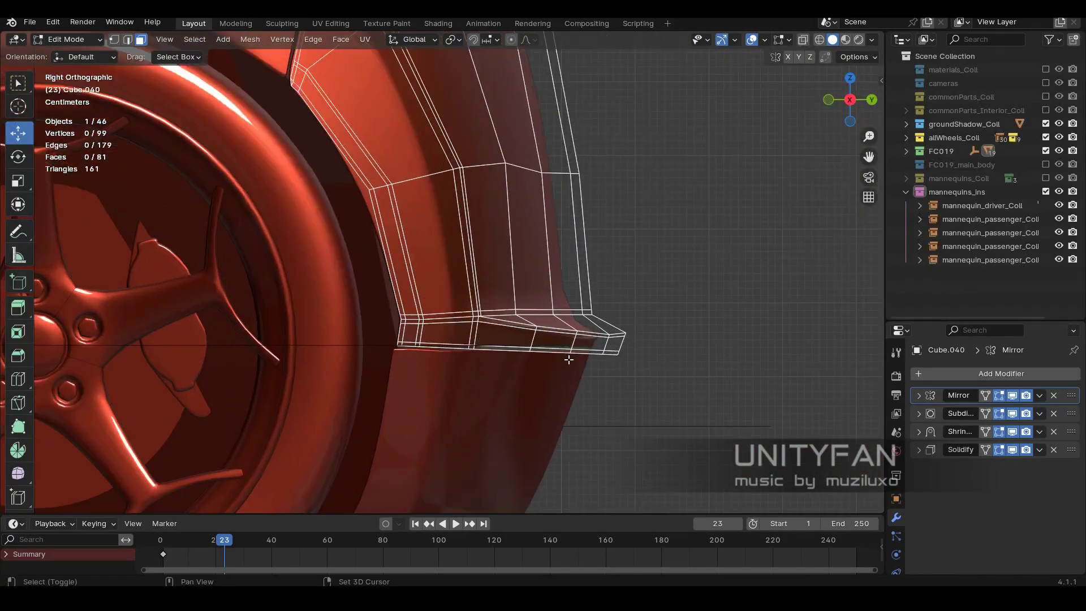
{"action": "scroll", "coordinate": [569, 360], "scroll_direction": "up", "scroll_amount": 2}
{"action": "key", "text": "1"}
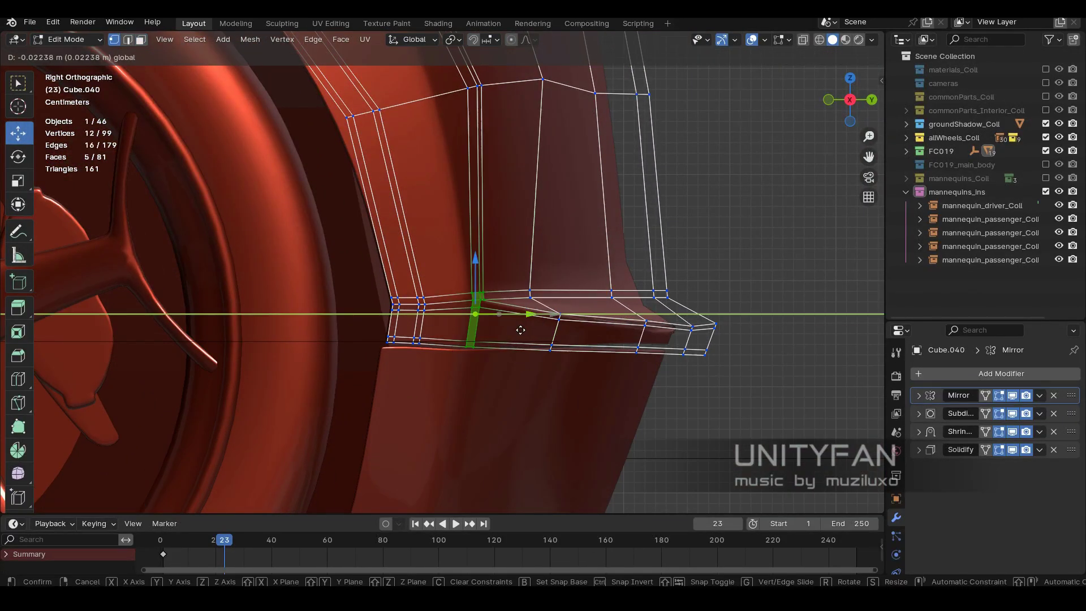
{"action": "left_click", "coordinate": [521, 330]}
Move the rearmost vertices of the tail panel's lower lip along Y to line up with the bumper below.
{"action": "scroll", "coordinate": [521, 326], "scroll_direction": "down", "scroll_amount": 2}
{"action": "left_click", "coordinate": [495, 226]}
{"action": "middle_click_drag", "start_coordinate": [570, 323], "coordinate": [489, 139], "text": "shift"}
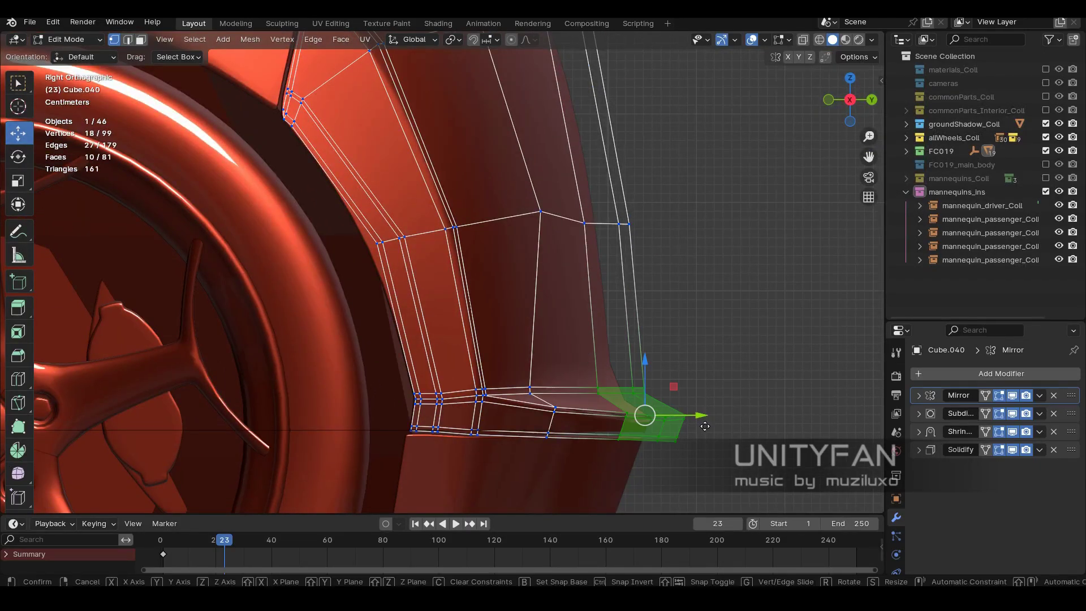
{"action": "key", "text": "y"}
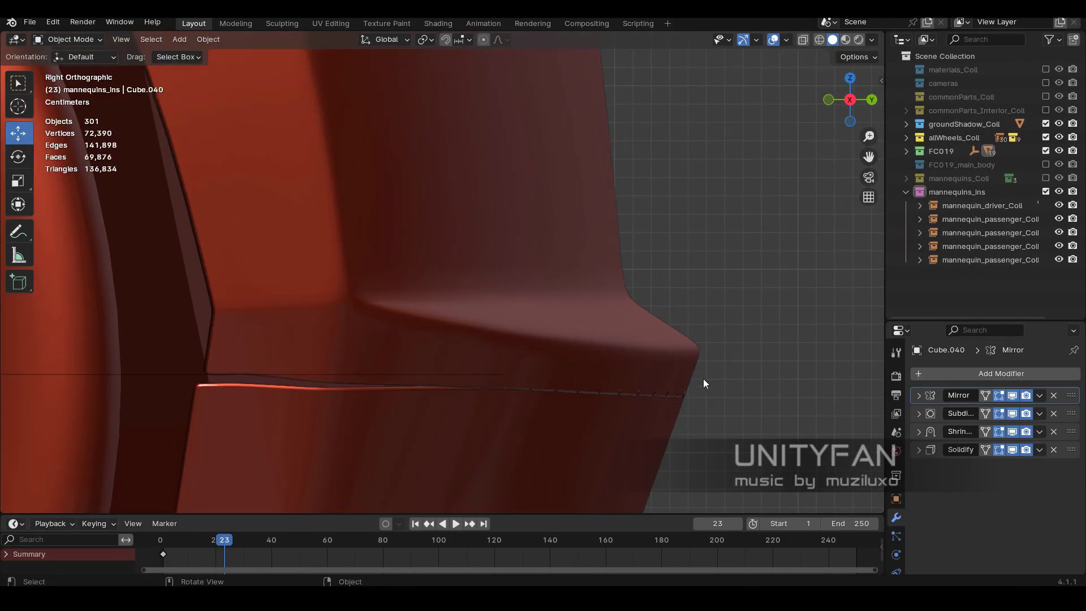
{"action": "middle_click_drag", "start_coordinate": [704, 379], "coordinate": [568, 283]}
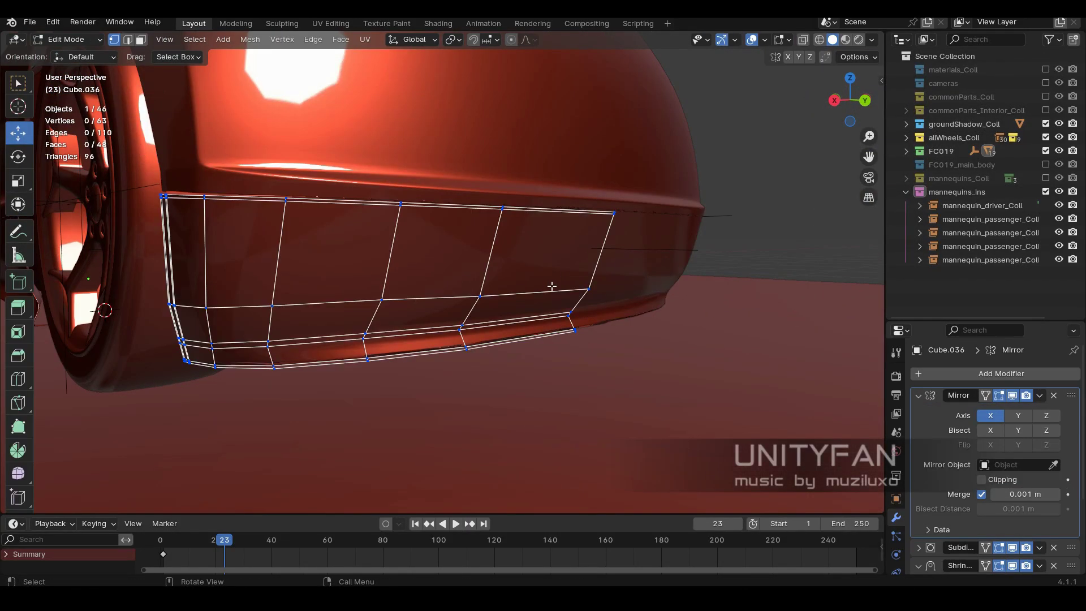
Move the rearmost vertices of the rear bumper (Cube.036) along Y by about -0.005 m in side view.
{"action": "key", "text": "KP_3"}
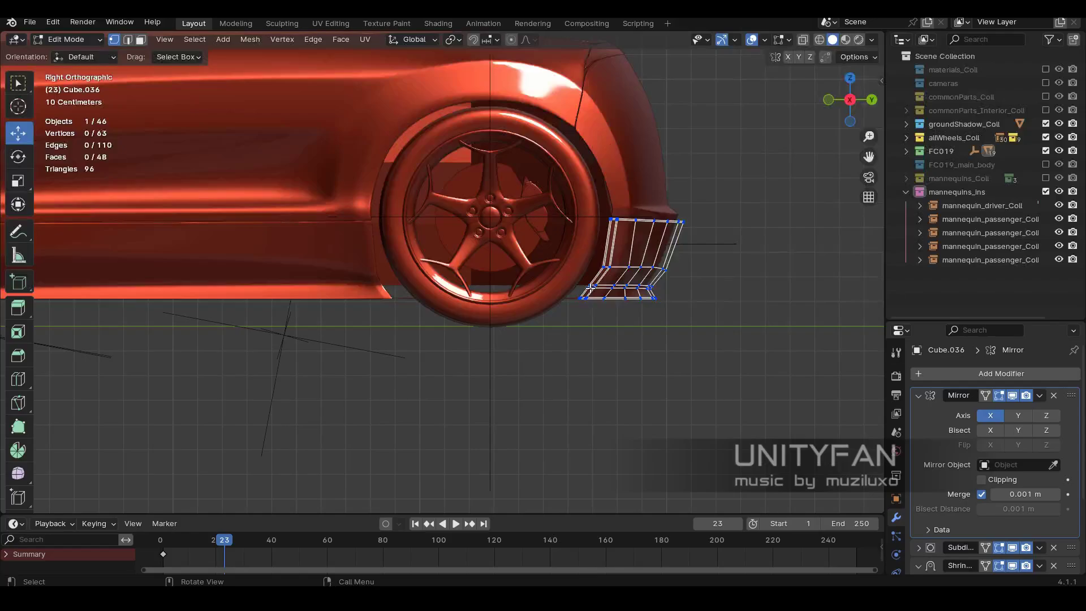
{"action": "scroll", "coordinate": [687, 427], "scroll_direction": "up", "scroll_amount": 3}
{"action": "left_click_drag", "start_coordinate": [620, 428], "coordinate": [482, 336]}
{"action": "scroll", "coordinate": [509, 354], "scroll_direction": "up", "scroll_amount": 3}
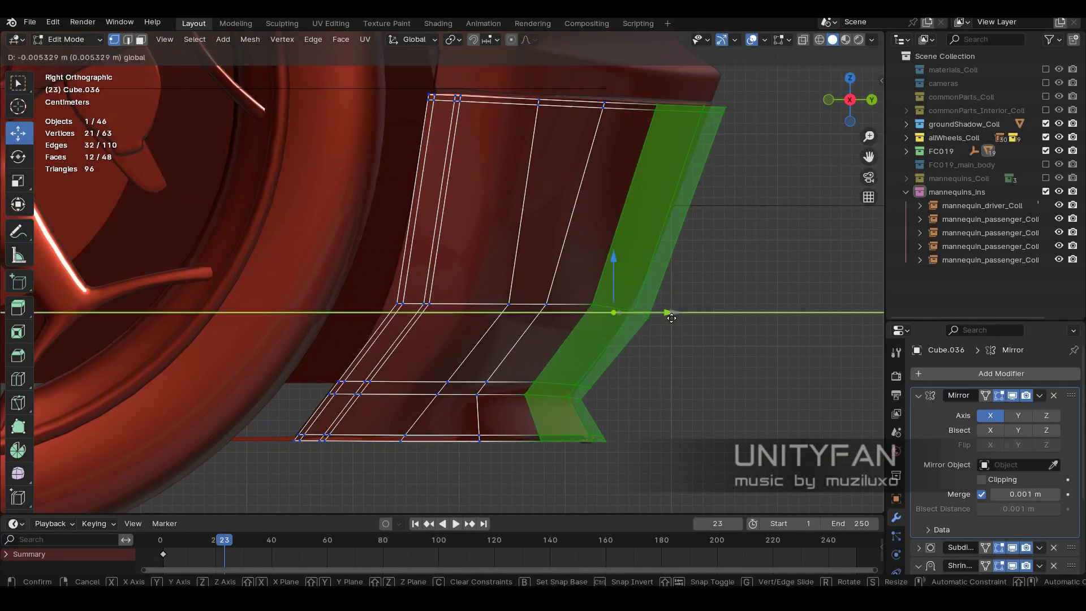
{"action": "left_click", "coordinate": [671, 318]}
Reposition the vertices along the rear bumper's lower edge.
{"action": "scroll", "coordinate": [672, 318], "scroll_direction": "up", "scroll_amount": 2}
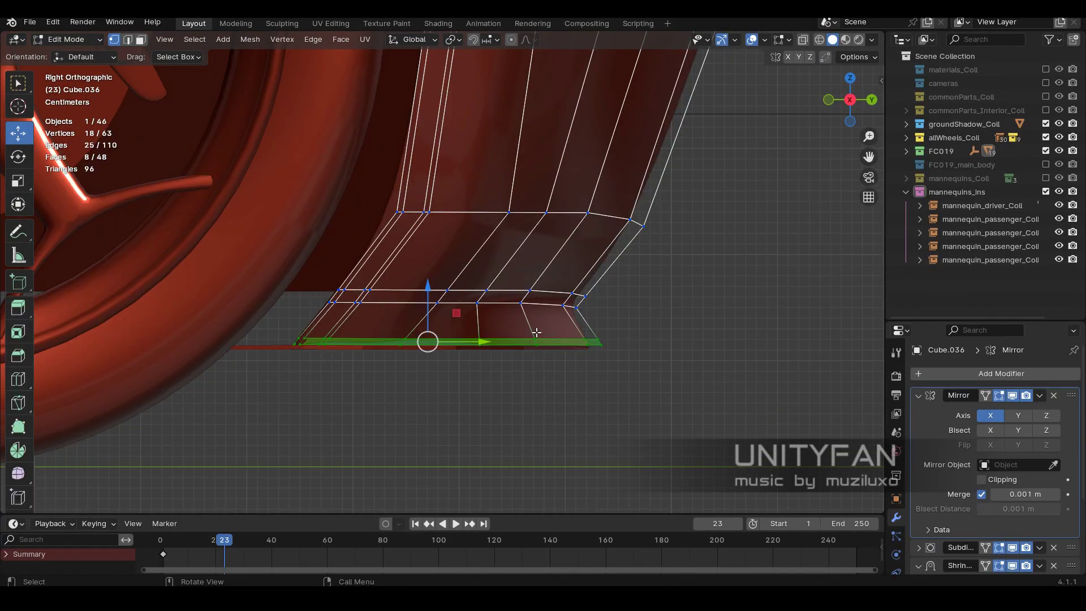
{"action": "middle_click_drag", "start_coordinate": [396, 317], "coordinate": [385, 327]}
{"action": "key", "text": "g"}
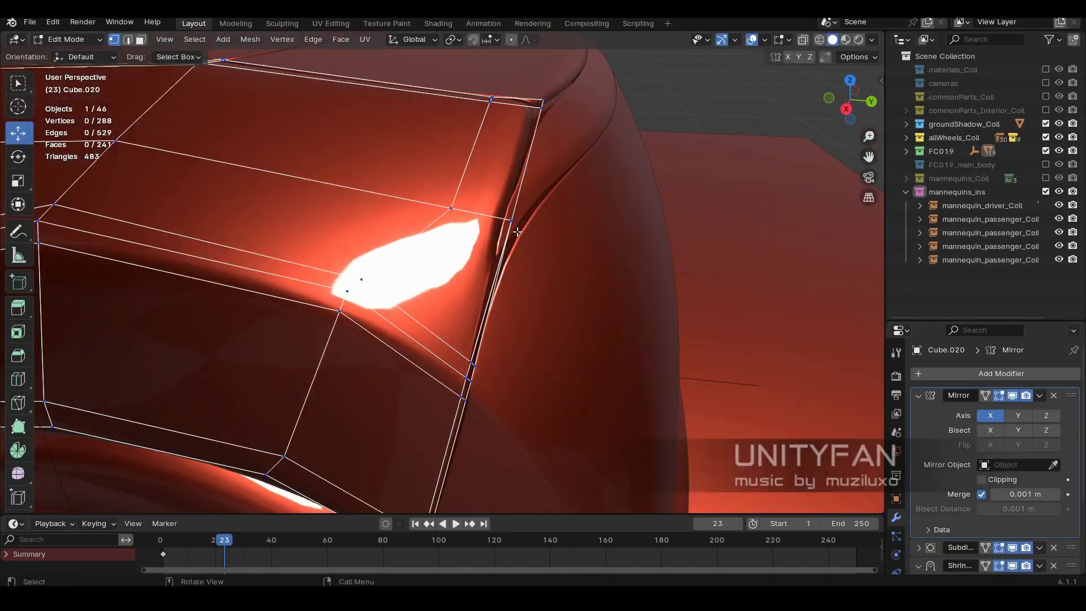
Cut new edges with the Knife along the rear border of the side panel (Cube.020), checking the mesh in wireframe.
{"action": "left_click", "coordinate": [518, 231]}
{"action": "middle_click_drag", "start_coordinate": [517, 232], "coordinate": [486, 334]}
{"action": "key", "text": "k"}
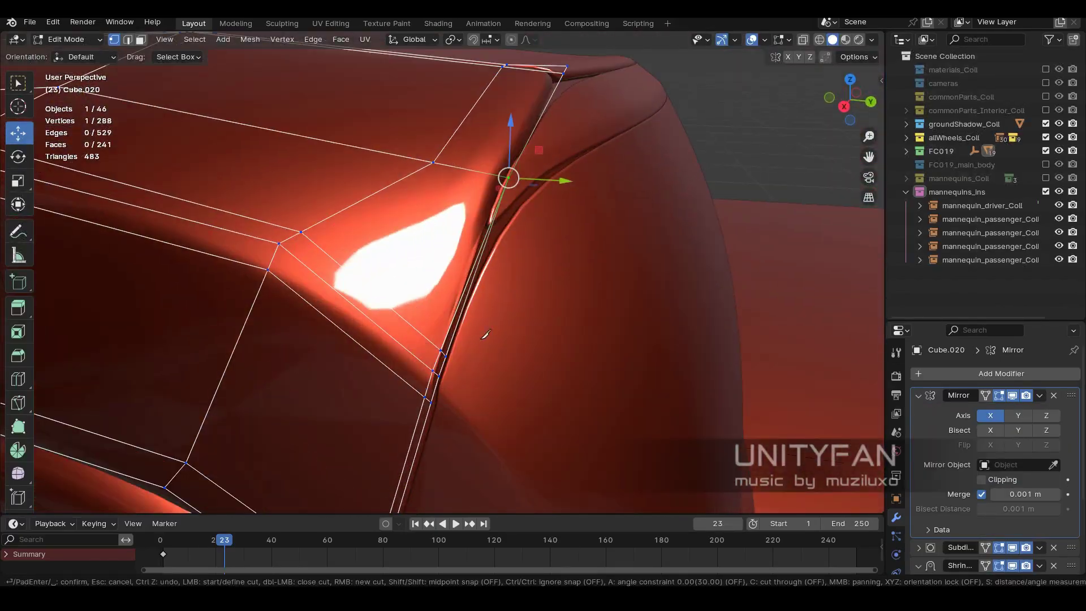
{"action": "key", "text": "shift+z"}
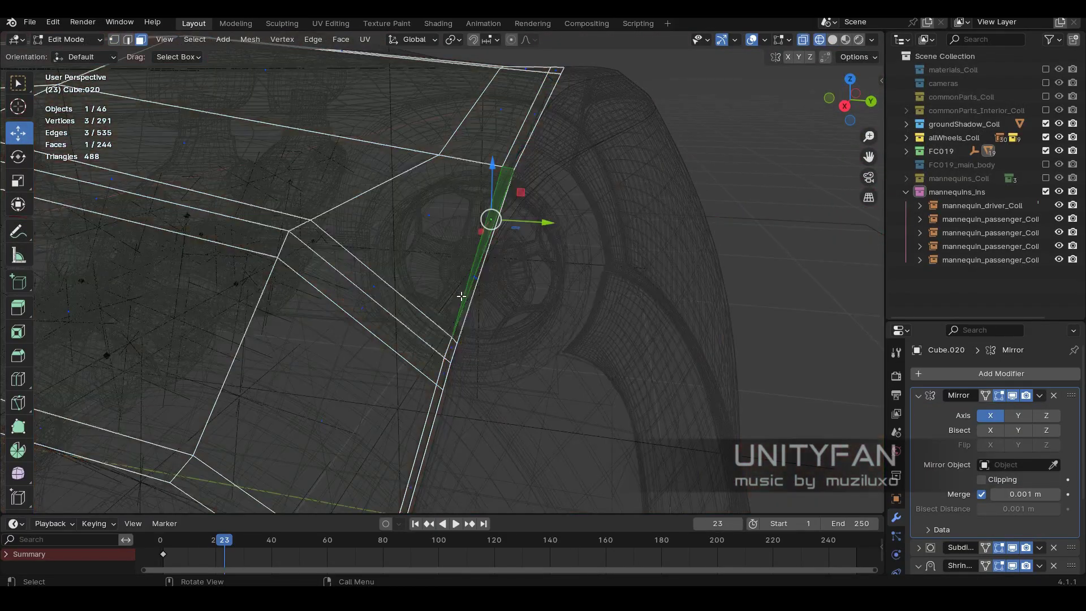
Merge all of the side panel's vertices by distance and return the view to solid shading.
{"action": "middle_click_drag", "start_coordinate": [521, 257], "coordinate": [618, 327]}
{"action": "key", "text": "1"}
{"action": "key", "text": "a"}
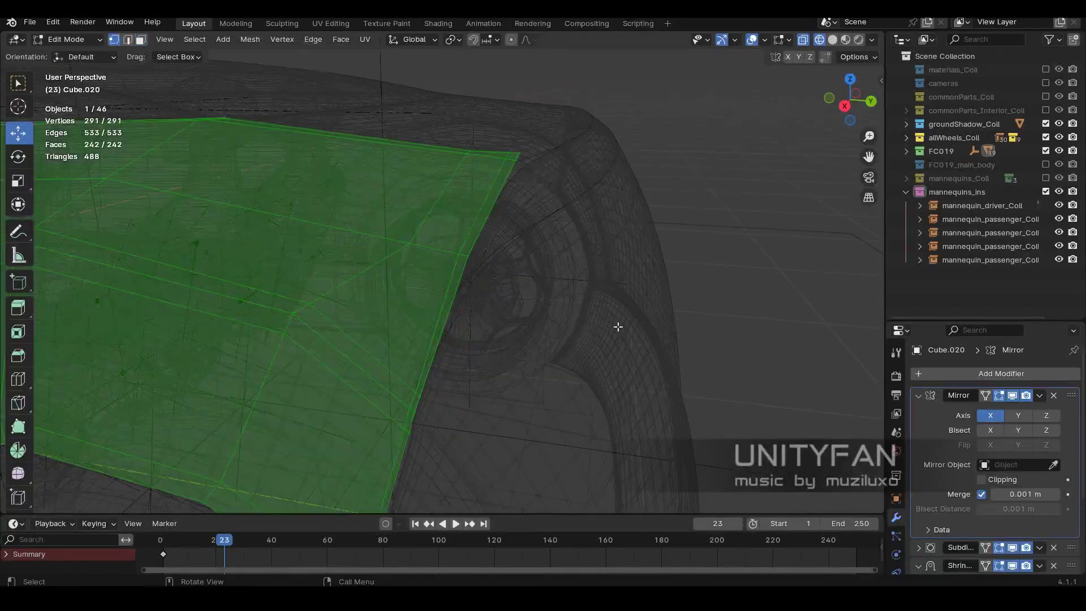
{"action": "key", "text": "z"}
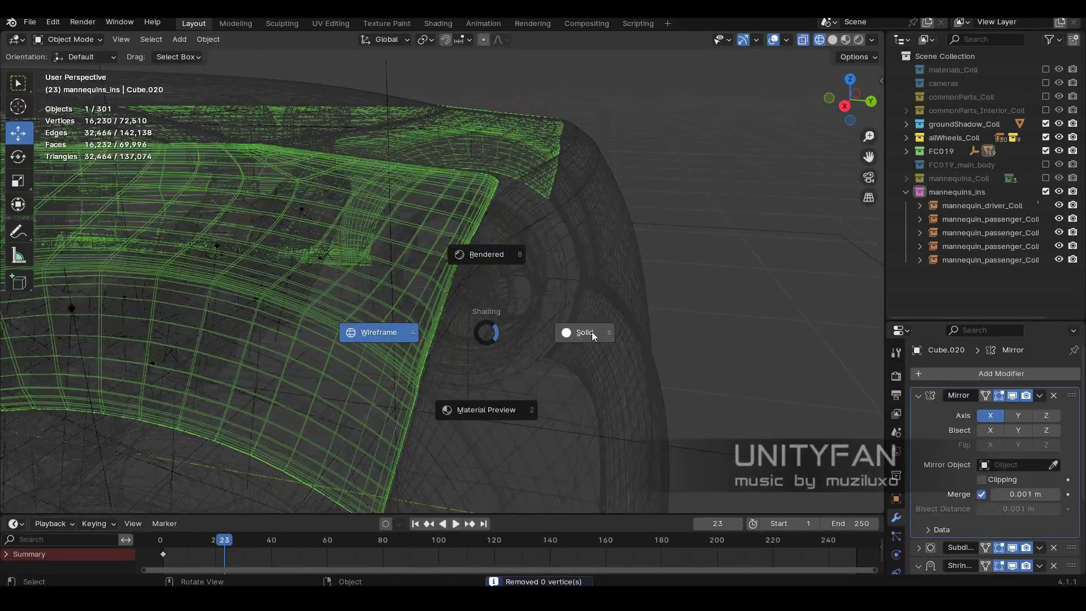
{"action": "left_click", "coordinate": [591, 331]}
Remove one side's half of the side skirt mesh (Cube.035) and add a Mirror modifier.
{"action": "mouse_move", "coordinate": [563, 297]}
{"action": "middle_mouse_down"}
{"action": "mouse_move", "coordinate": [550, 274]}
{"action": "mouse_move", "coordinate": [620, 325]}
{"action": "middle_mouse_up"}
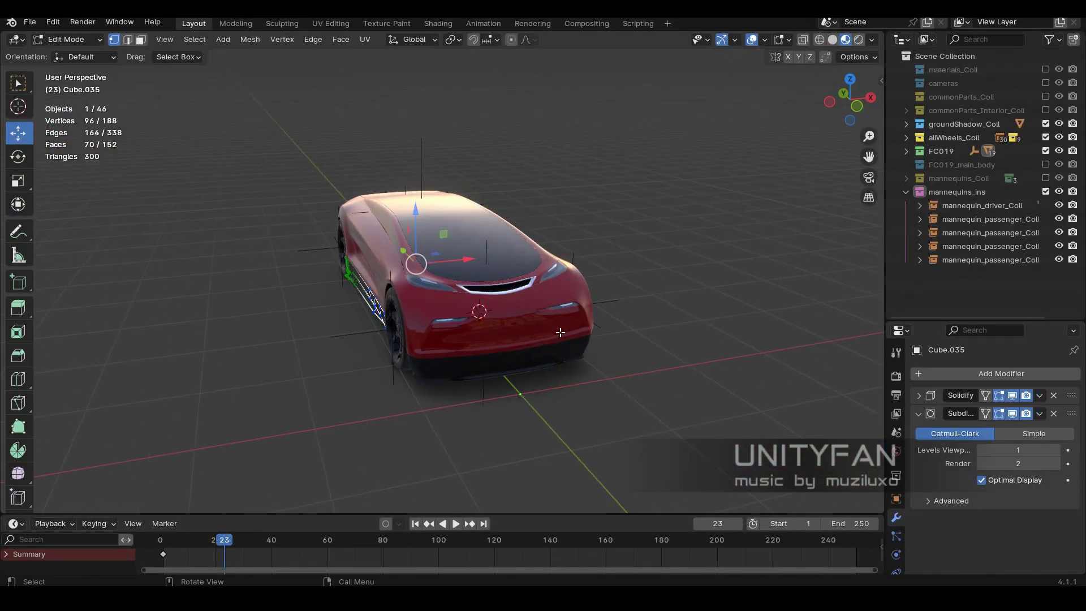
{"action": "key", "text": "shift+z"}
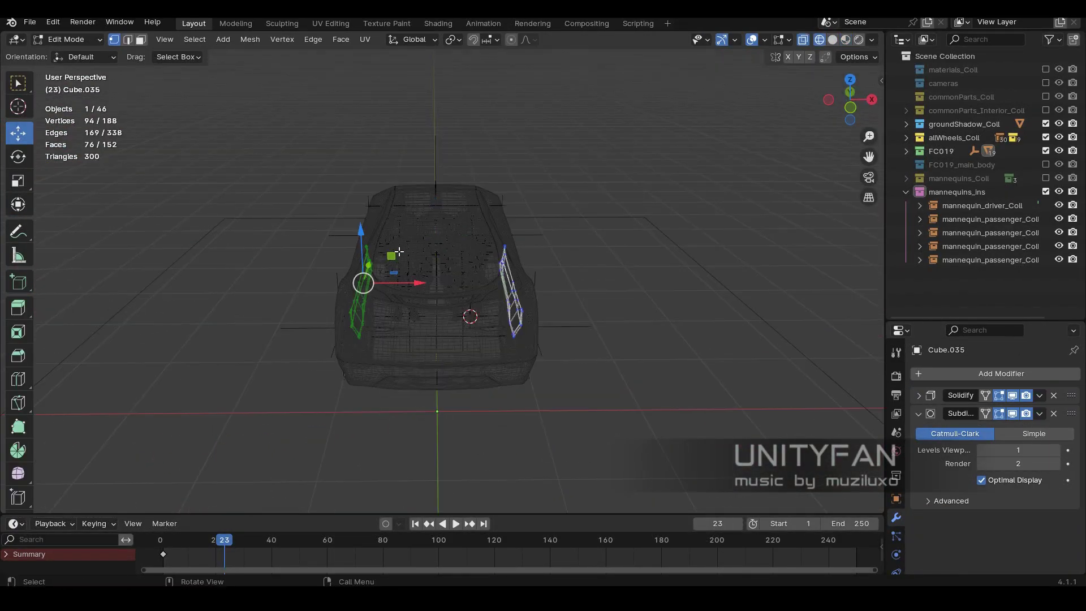
{"action": "key", "text": "shift+z"}
{"action": "scroll", "coordinate": [484, 281], "scroll_direction": "up", "scroll_amount": 2}
{"action": "left_click", "coordinate": [983, 374]}
{"action": "mouse_move", "coordinate": [983, 375]}
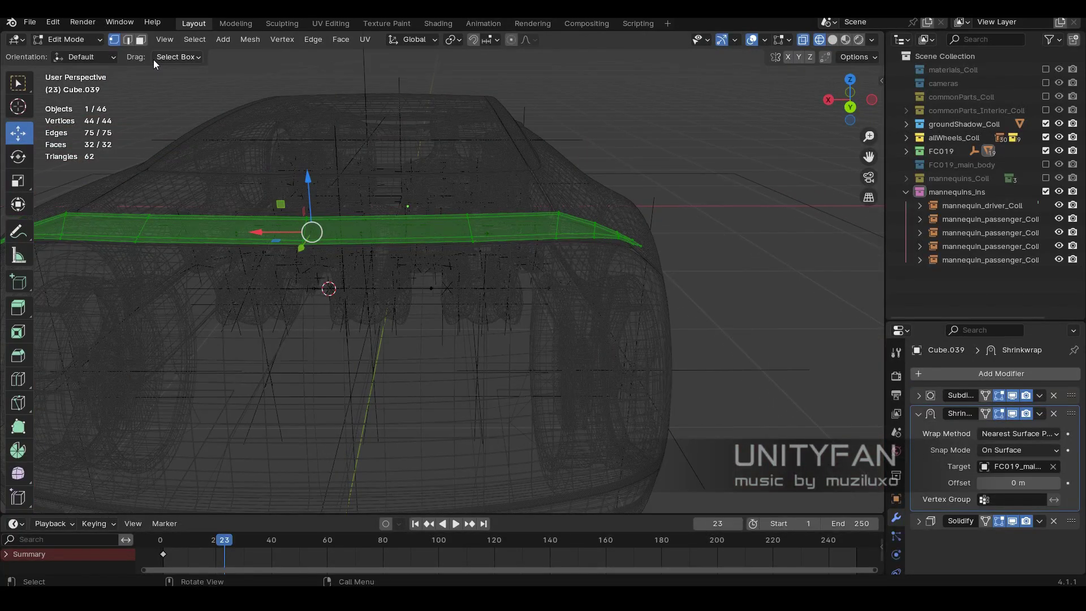
Move an upper corner vertex of the halved rear strip (Cube.039) along Y.
{"action": "left_click", "coordinate": [918, 395]}
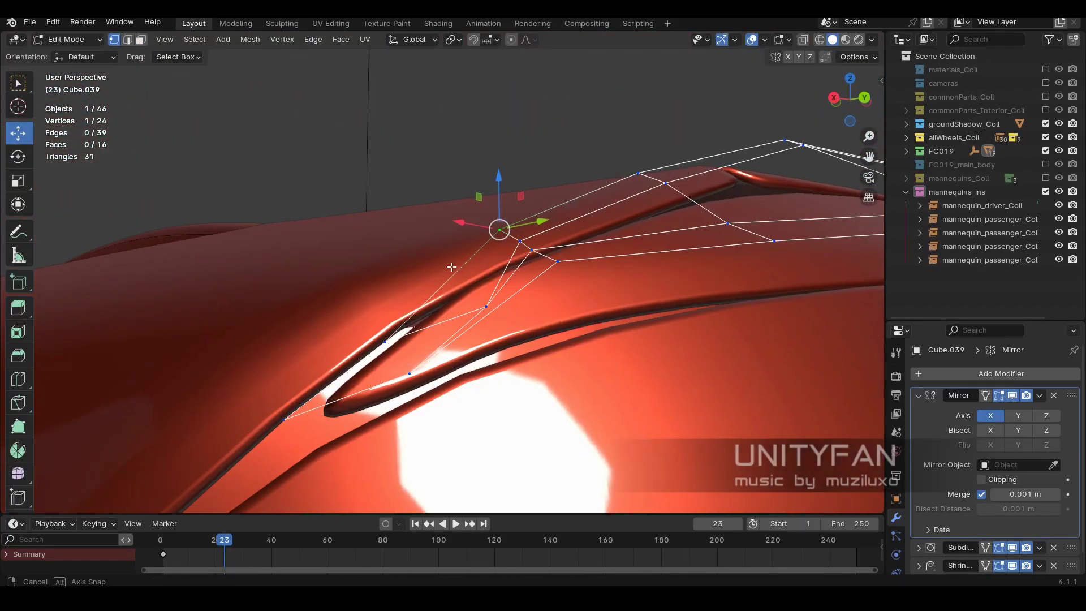
{"action": "key", "text": "g"}
{"action": "key", "text": "y"}
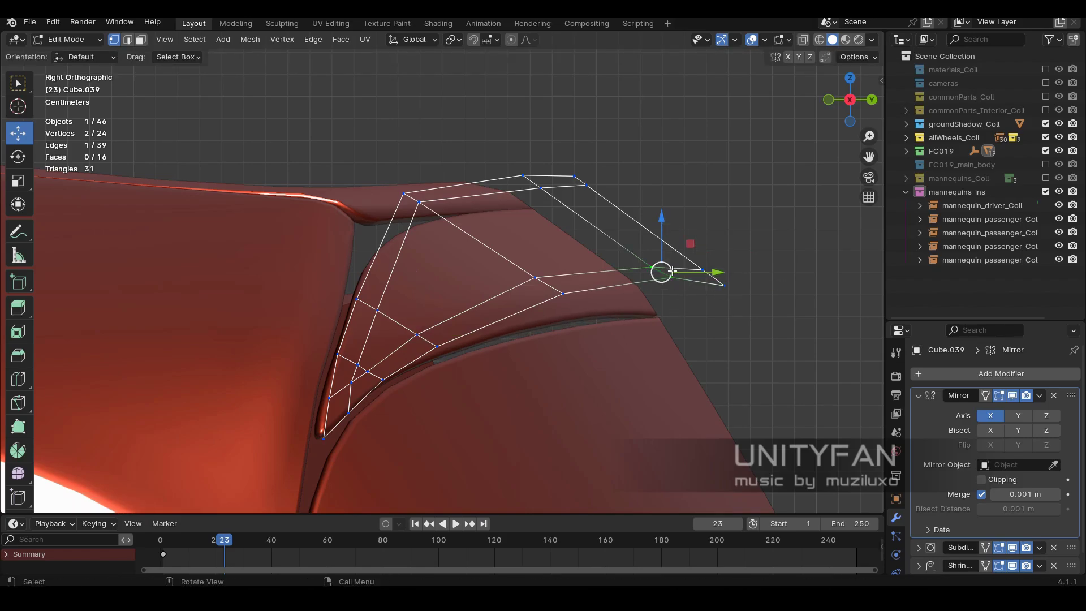
Move the lower-edge vertices of the rear strip down to the seam above the tail panel in side view.
{"action": "left_click_drag", "start_coordinate": [672, 272], "coordinate": [611, 308]}
{"action": "left_click_drag", "start_coordinate": [536, 304], "coordinate": [506, 322]}
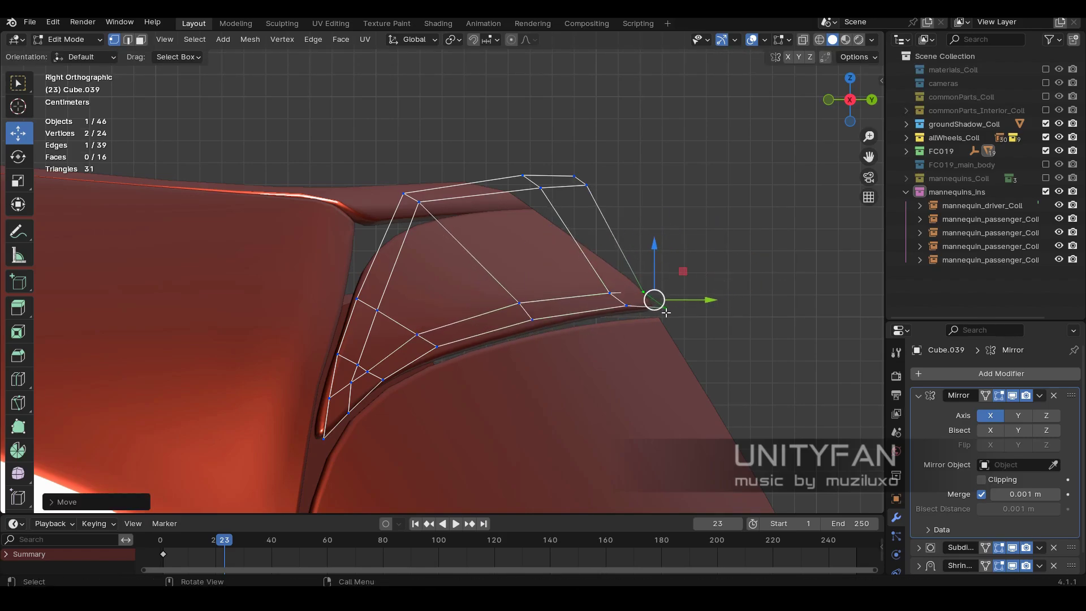
{"action": "middle_click_drag", "start_coordinate": [633, 300], "coordinate": [664, 289], "text": "shift"}
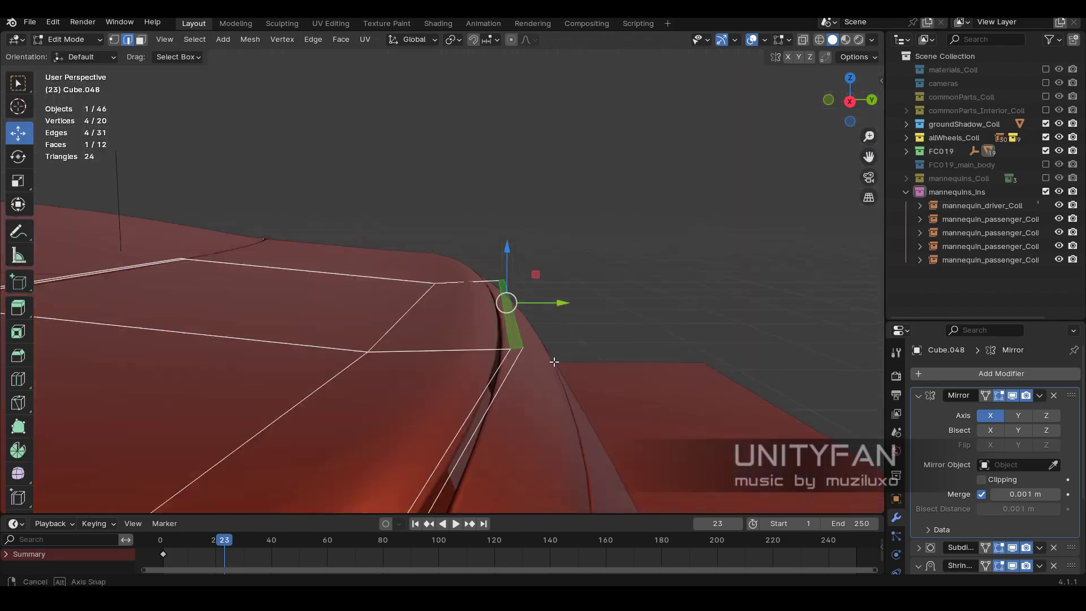
Rotate the rear edge face of the rear deck panel (Cube.048) in side view, and select another vertex on its rear lip.
{"action": "left_click_drag", "start_coordinate": [467, 203], "coordinate": [519, 280]}
{"action": "key", "text": "KP_3"}
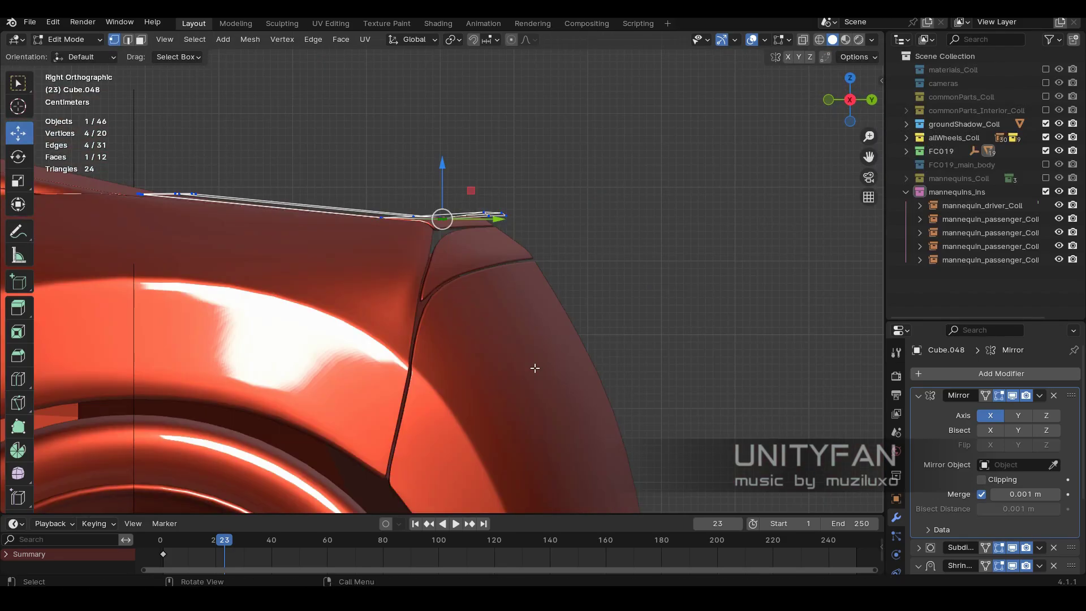
{"action": "key", "text": "r"}
{"action": "left_click", "coordinate": [533, 366]}
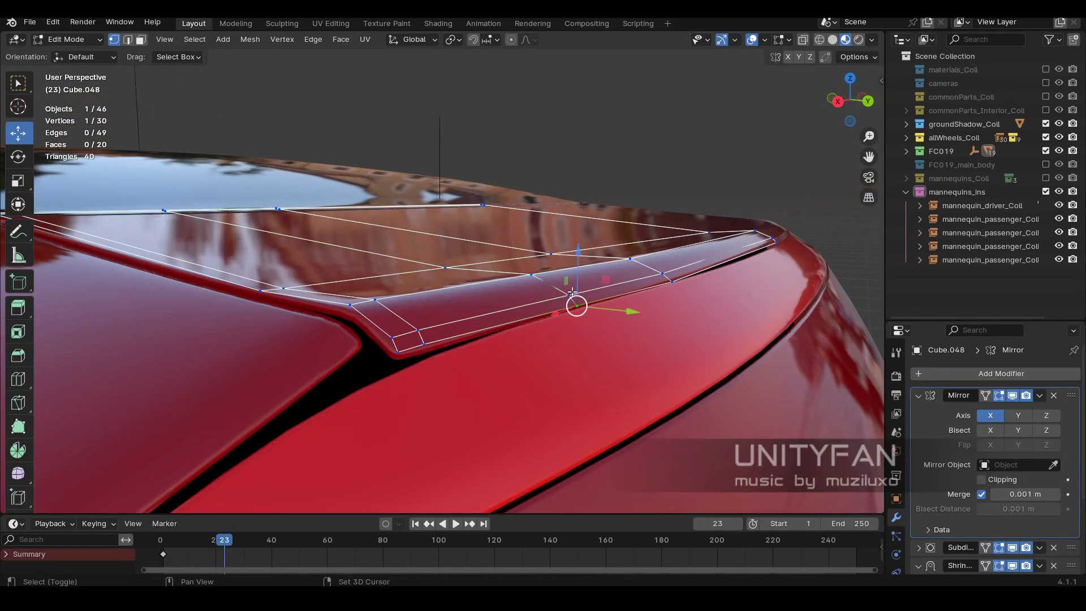
{"action": "left_click", "coordinate": [594, 269]}
{"action": "middle_click_drag", "start_coordinate": [593, 270], "coordinate": [697, 276]}
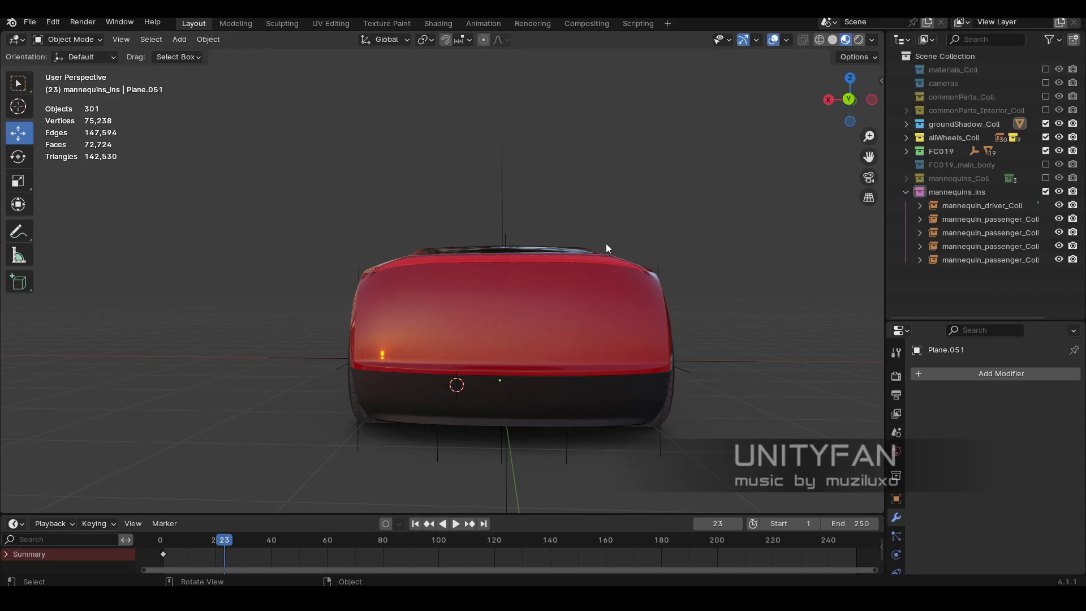
Cut the upper rear corner of the side panel (Cube.020) with the Knife beside the deck panel seam.
{"action": "middle_click_drag", "start_coordinate": [606, 244], "coordinate": [524, 290]}
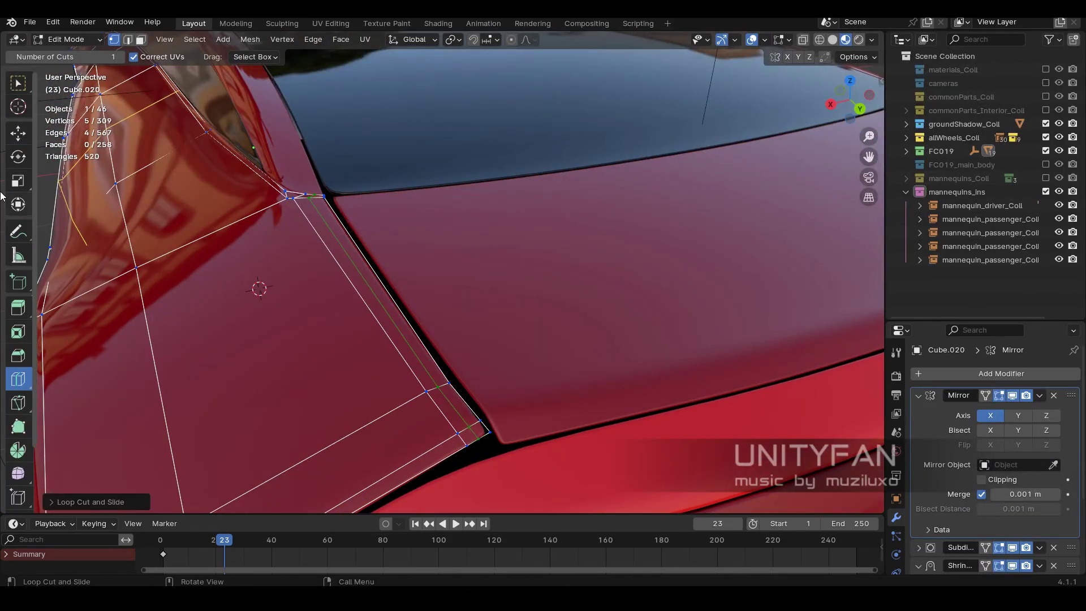
{"action": "left_click", "coordinate": [18, 132]}
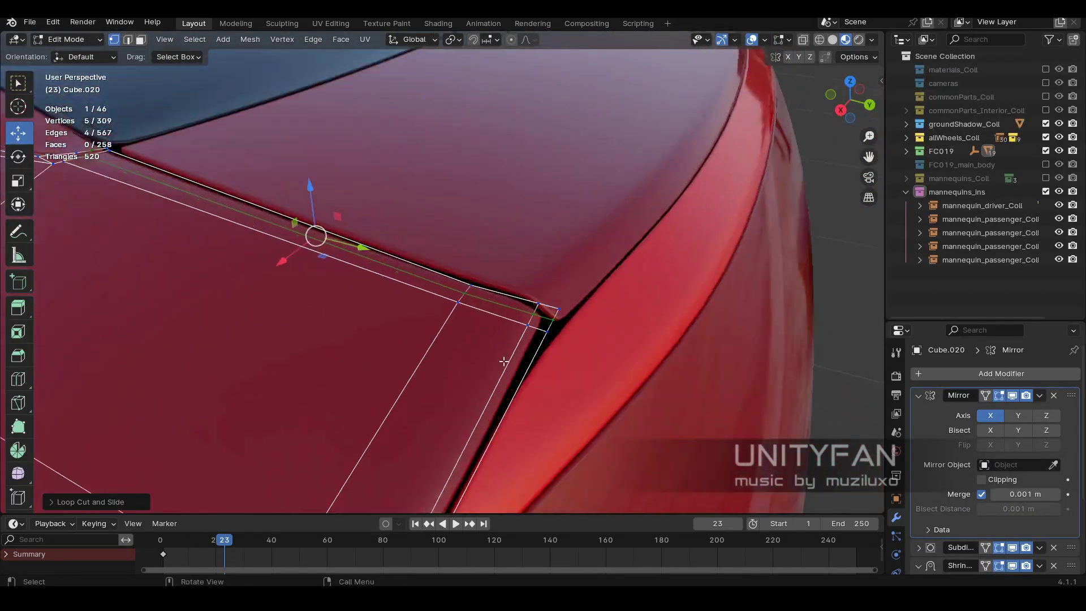
{"action": "middle_click_drag", "start_coordinate": [317, 272], "coordinate": [553, 342]}
{"action": "key", "text": "k"}
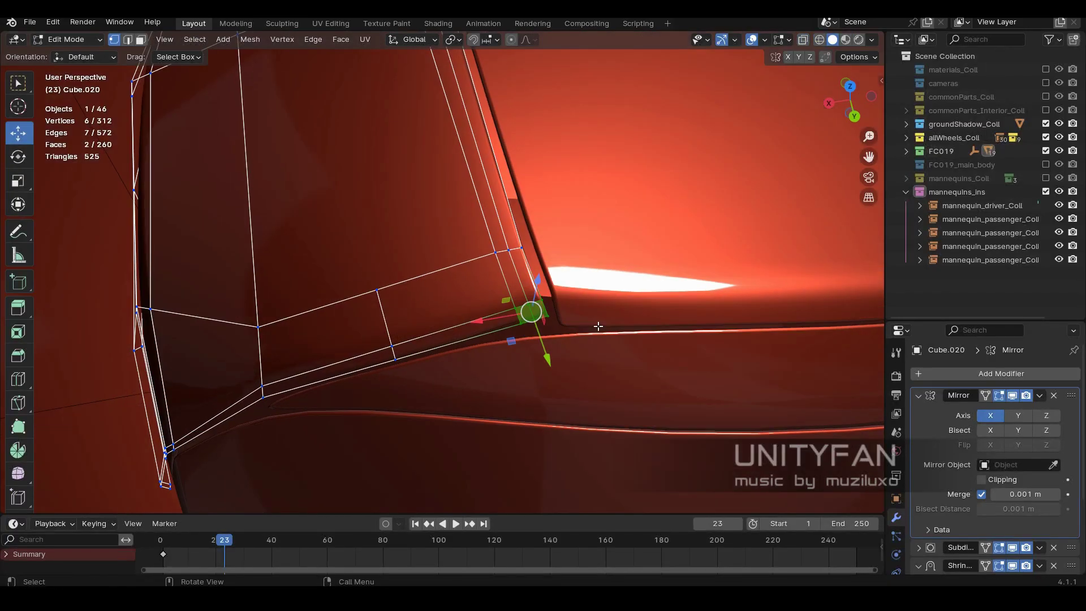
Rotate the side panel's upper rear corner vertices by about 49° in side view to follow the seam.
{"action": "middle_click_drag", "start_coordinate": [606, 343], "coordinate": [604, 387]}
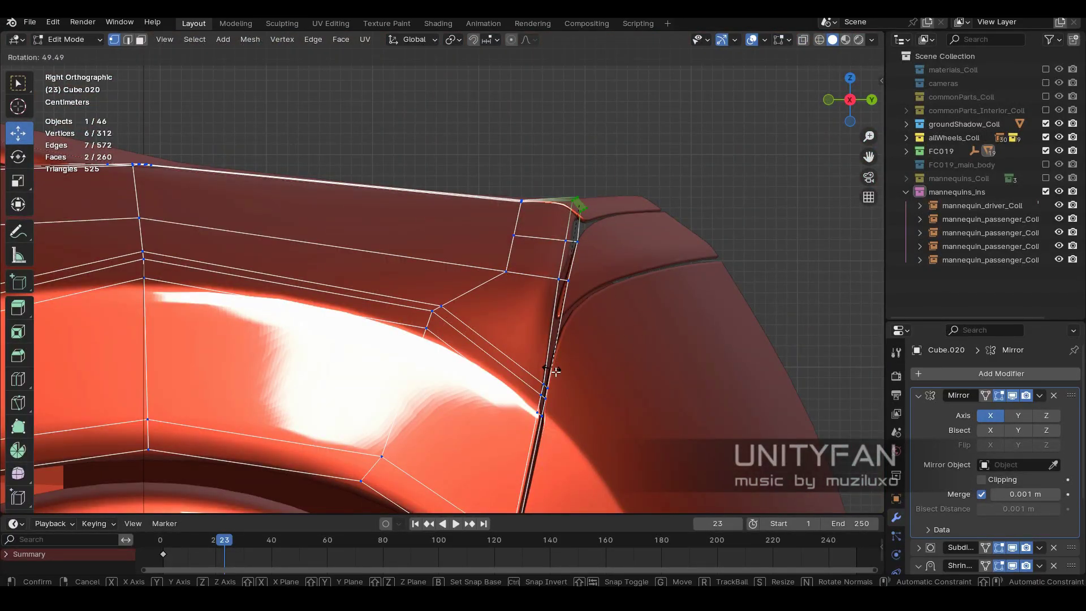
{"action": "key", "text": "Escape"}
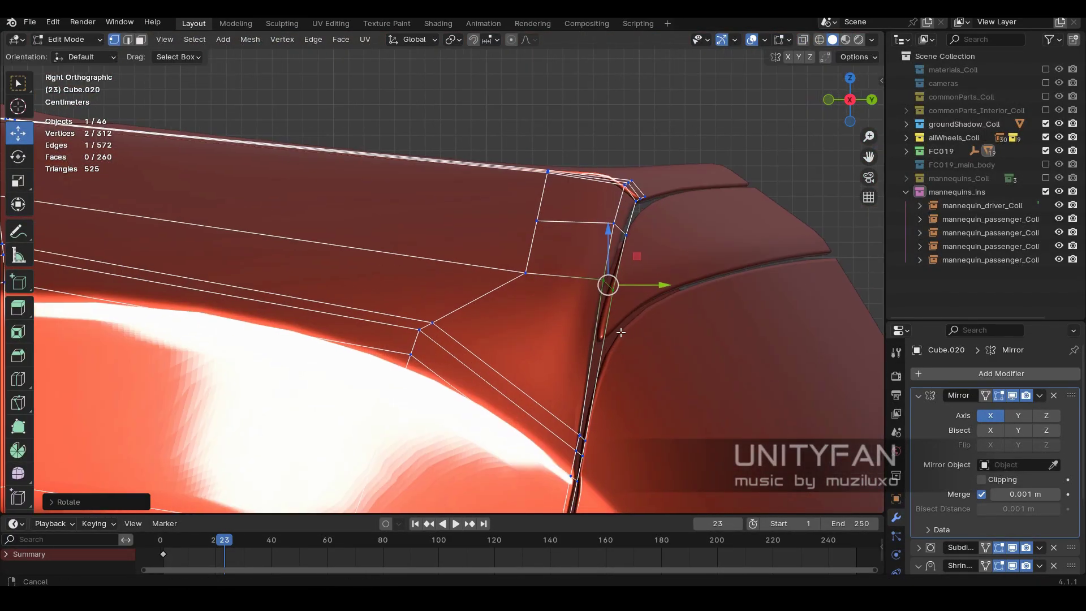
{"action": "middle_click_drag", "start_coordinate": [633, 320], "coordinate": [568, 177]}
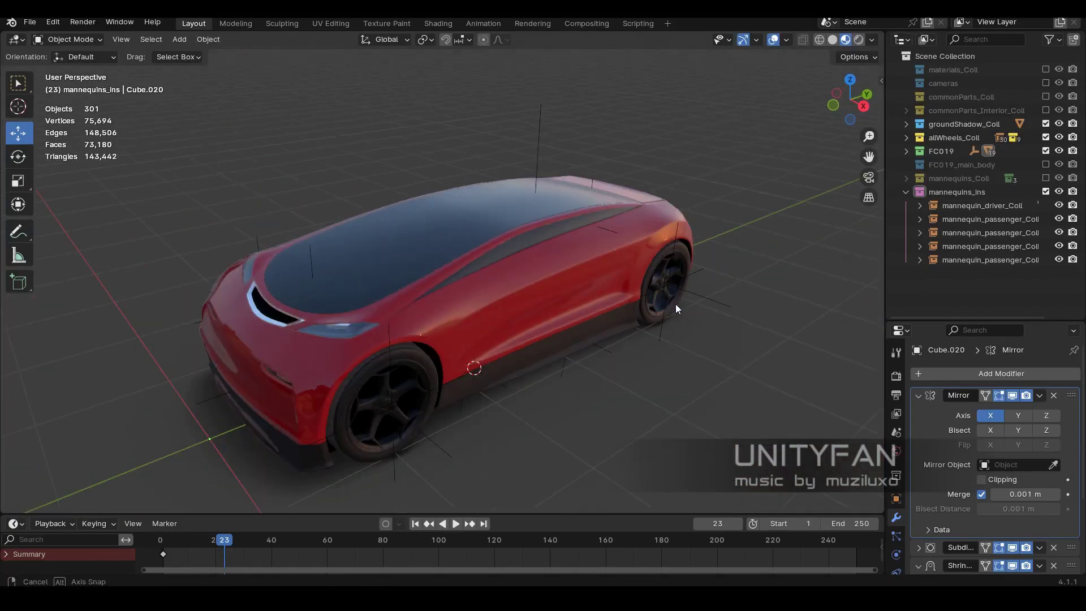
Shade FC019_main_body flat and open its mesh for editing with viewport subdivision off.
{"action": "middle_click_drag", "start_coordinate": [675, 304], "coordinate": [595, 292]}
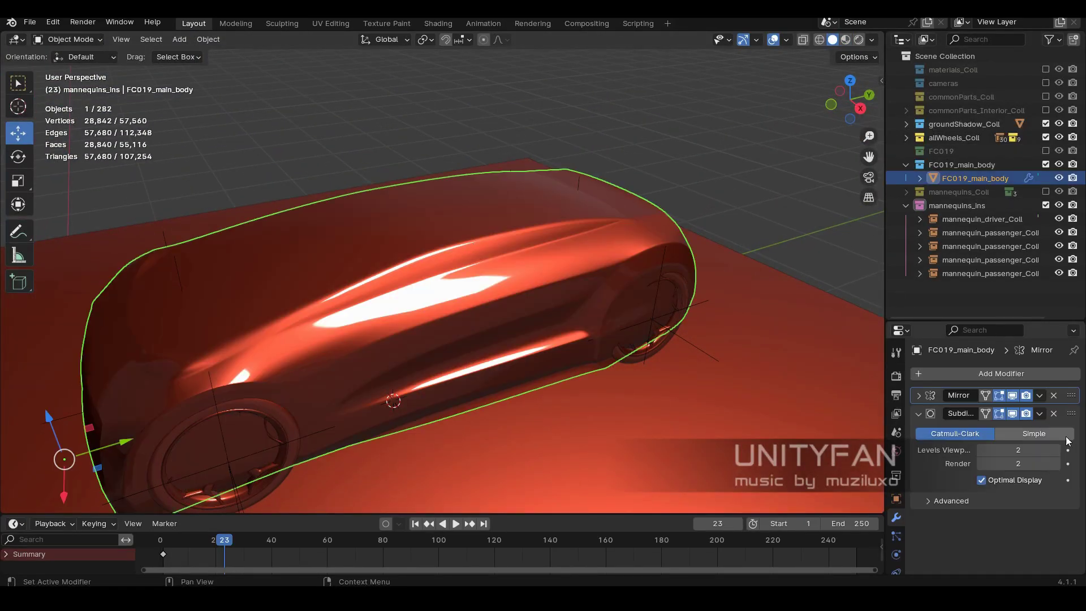
{"action": "right_click", "coordinate": [432, 259]}
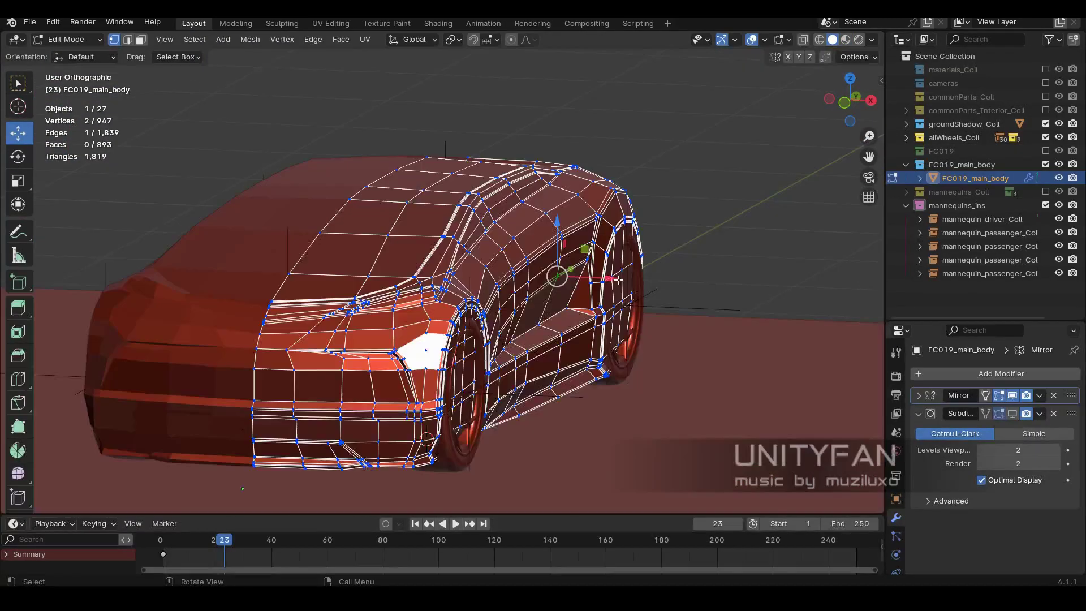
Try to move the seven-vertex path along the side edge of the windshield area on FC019_main_body along X.
{"action": "scroll", "coordinate": [619, 279], "scroll_direction": "up", "scroll_amount": 8}
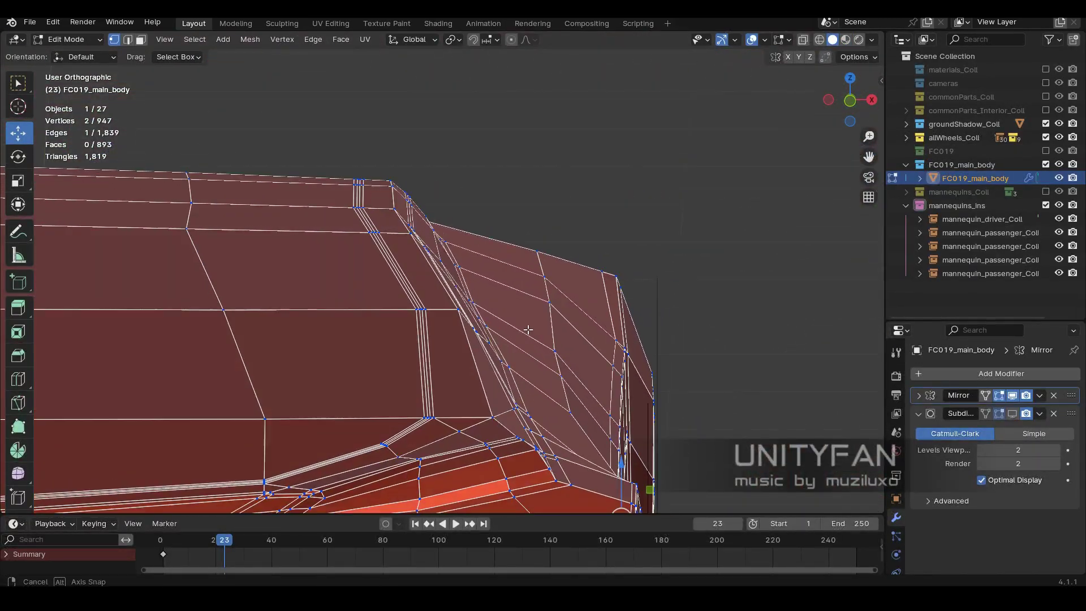
{"action": "scroll", "coordinate": [522, 324], "scroll_direction": "up", "scroll_amount": 3}
{"action": "left_click", "coordinate": [454, 249], "text": "ctrl"}
{"action": "scroll", "coordinate": [453, 249], "scroll_direction": "down", "scroll_amount": 3}
{"action": "scroll", "coordinate": [444, 245], "scroll_direction": "up", "scroll_amount": 3}
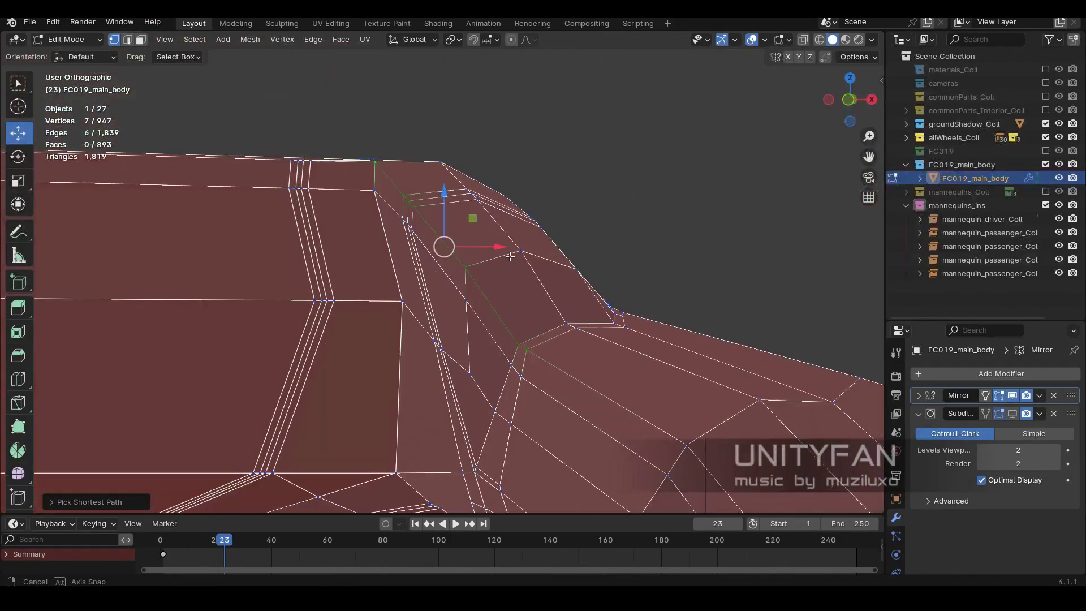
{"action": "left_click_drag", "start_coordinate": [501, 249], "coordinate": [513, 253]}
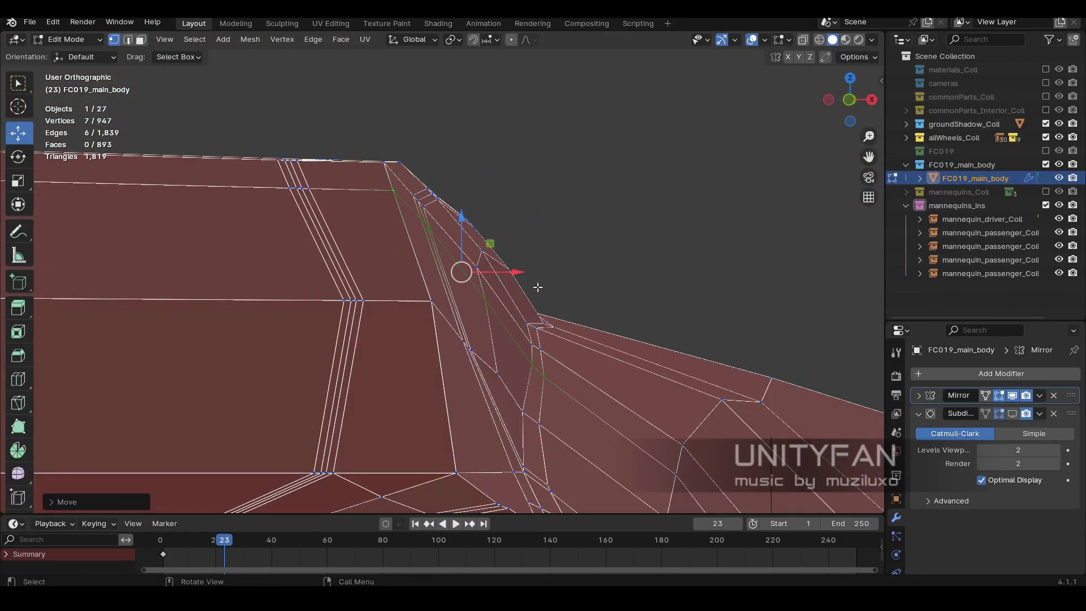
{"action": "key", "text": "ctrl+z"}
{"action": "scroll", "coordinate": [525, 282], "scroll_direction": "up", "scroll_amount": 2}
{"action": "key", "text": "ctrl+z"}
{"action": "scroll", "coordinate": [558, 288], "scroll_direction": "up", "scroll_amount": 4}
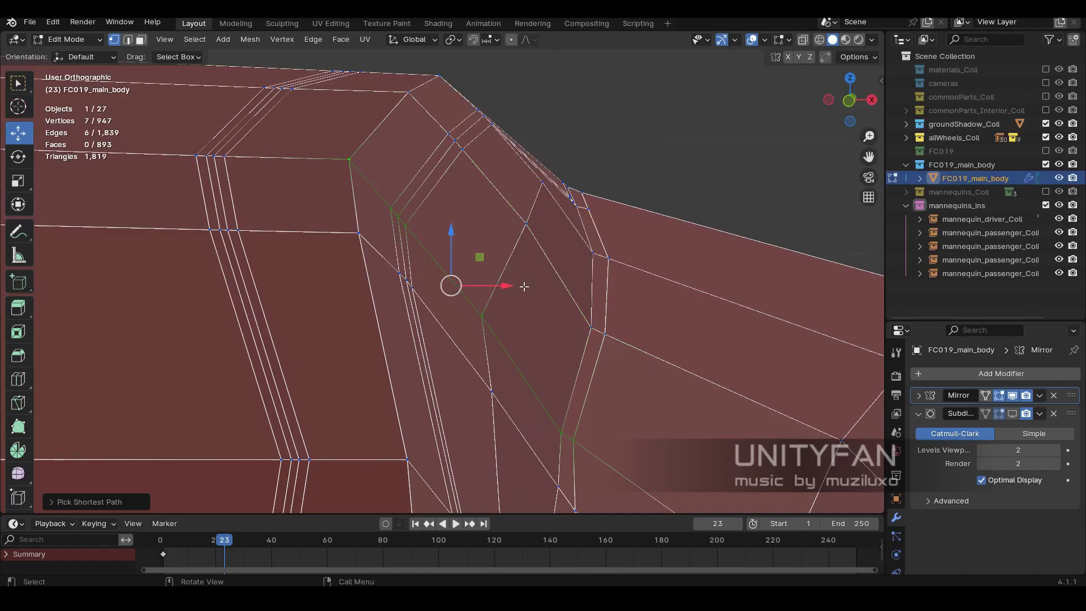
Nudge single vertices beside the windshield area's side edge in the XZ plane, and undo the unwanted nudge.
{"action": "left_click", "coordinate": [517, 210]}
{"action": "scroll", "coordinate": [518, 210], "scroll_direction": "down", "scroll_amount": 4}
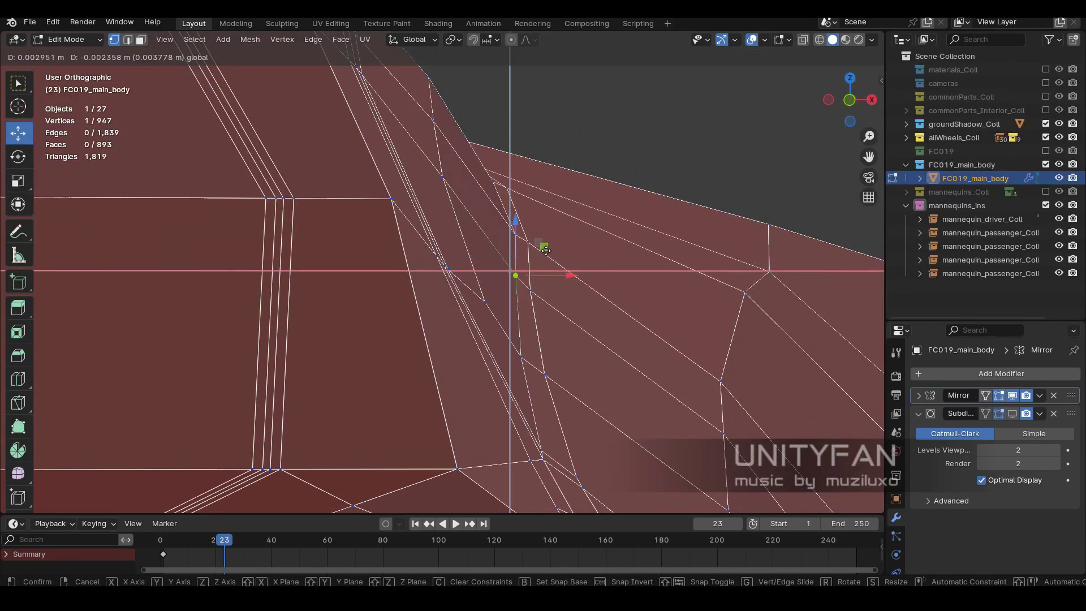
{"action": "left_click_drag", "start_coordinate": [464, 213], "coordinate": [459, 218]}
{"action": "key", "text": "ctrl+z"}
{"action": "scroll", "coordinate": [460, 218], "scroll_direction": "up", "scroll_amount": 3}
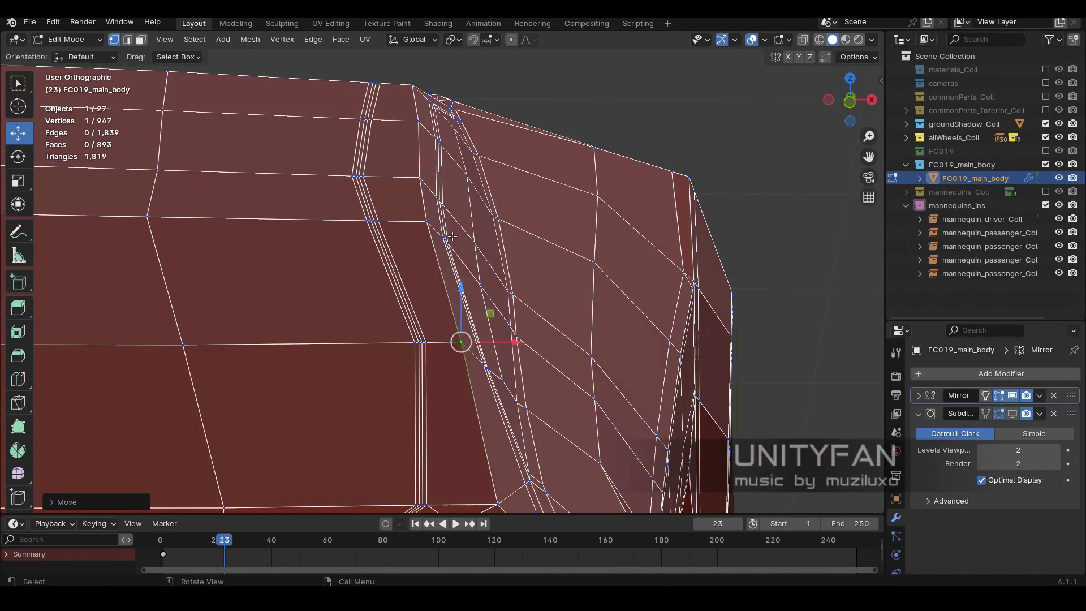
Try to shift the four vertices across the tight edge loops on the roof along X by about 0.014 m.
{"action": "left_click_drag", "start_coordinate": [388, 254], "coordinate": [414, 211]}
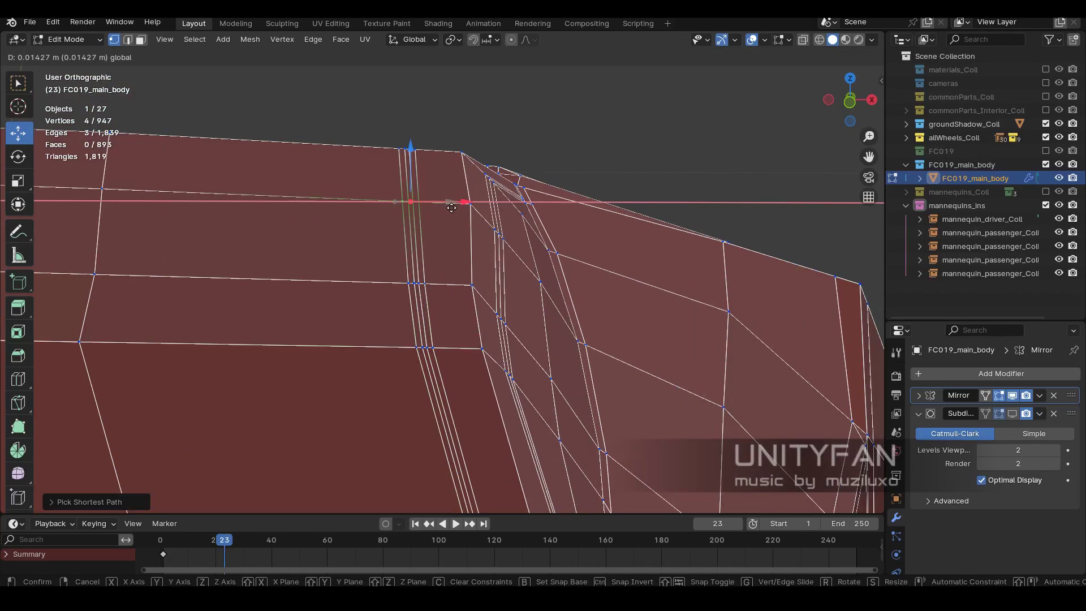
{"action": "right_click", "coordinate": [452, 208]}
{"action": "key", "text": "ctrl+z"}
Finish editing the body mesh and shade FC019_main_body smooth.
{"action": "scroll", "coordinate": [452, 208], "scroll_direction": "down", "scroll_amount": 2}
{"action": "middle_click_drag", "start_coordinate": [489, 358], "coordinate": [425, 363], "text": "shift"}
{"action": "left_click", "coordinate": [391, 291]}
{"action": "middle_click_drag", "start_coordinate": [391, 291], "coordinate": [423, 335]}
{"action": "middle_click_drag", "start_coordinate": [466, 222], "coordinate": [454, 288]}
{"action": "key", "text": "Tab"}
{"action": "scroll", "coordinate": [470, 310], "scroll_direction": "down", "scroll_amount": 3}
{"action": "right_click", "coordinate": [482, 245]}
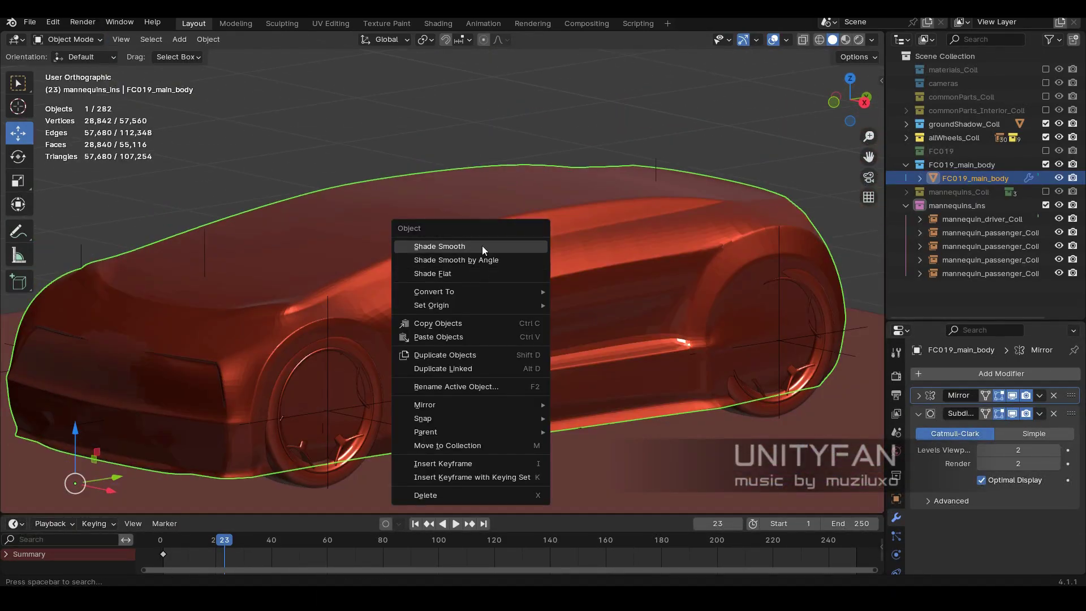
{"action": "left_click", "coordinate": [482, 246]}
Increase the body's viewport and render subdivision levels, and exclude the FC019_main_body collection from the view layer.
{"action": "left_click", "coordinate": [1056, 450]}
{"action": "left_click", "coordinate": [1056, 464]}
{"action": "middle_click_drag", "start_coordinate": [651, 186], "coordinate": [523, 224]}
{"action": "left_click", "coordinate": [1045, 164]}
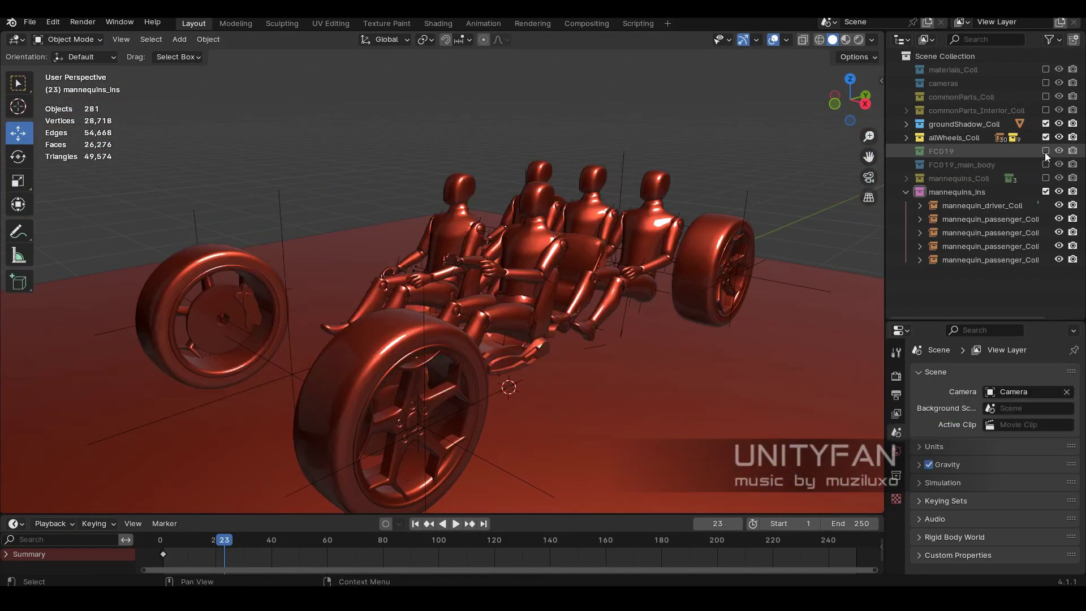
Include the FC019 collection in the view layer again and display the car in material preview shading.
{"action": "left_click", "coordinate": [1045, 150]}
{"action": "mouse_move", "coordinate": [622, 274]}
{"action": "middle_mouse_down"}
{"action": "mouse_move", "coordinate": [562, 336]}
{"action": "mouse_move", "coordinate": [534, 213]}
{"action": "middle_mouse_up"}
{"action": "key", "text": "z"}
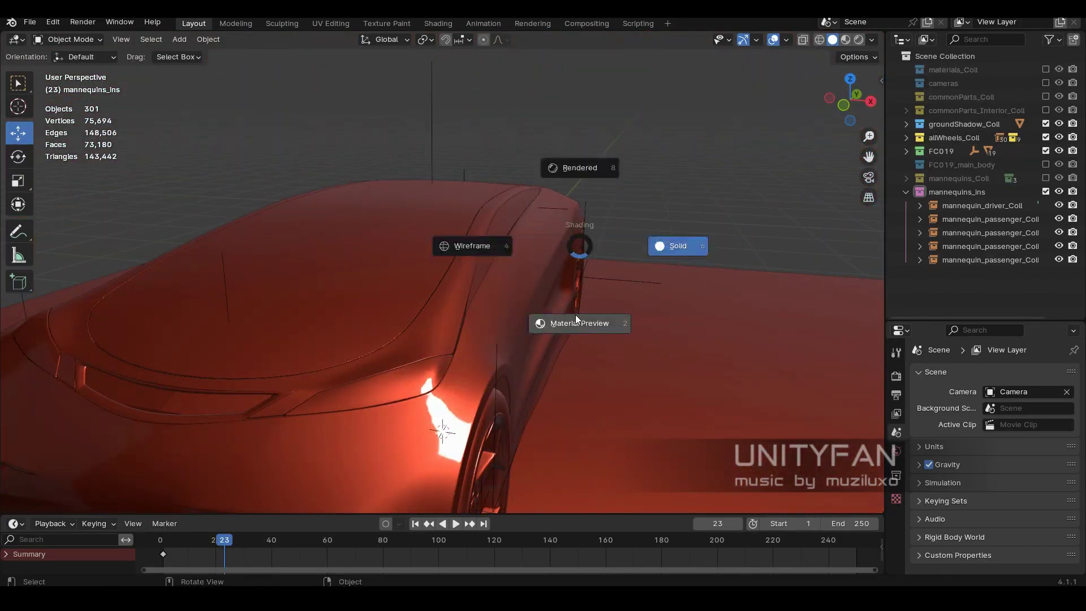
{"action": "left_click", "coordinate": [577, 318]}
{"action": "left_click", "coordinate": [531, 308]}
{"action": "scroll", "coordinate": [566, 322], "scroll_direction": "down", "scroll_amount": 3}
{"action": "middle_click_drag", "start_coordinate": [600, 334], "coordinate": [549, 295]}
Edit the four side meshes together and move the faces crossing the seam below the side window.
{"action": "key", "text": "Tab"}
{"action": "key", "text": "Tab"}
{"action": "scroll", "coordinate": [555, 221], "scroll_direction": "up", "scroll_amount": 3}
{"action": "left_click", "coordinate": [527, 188]}
{"action": "key", "text": "Tab"}
{"action": "key", "text": "shift+z"}
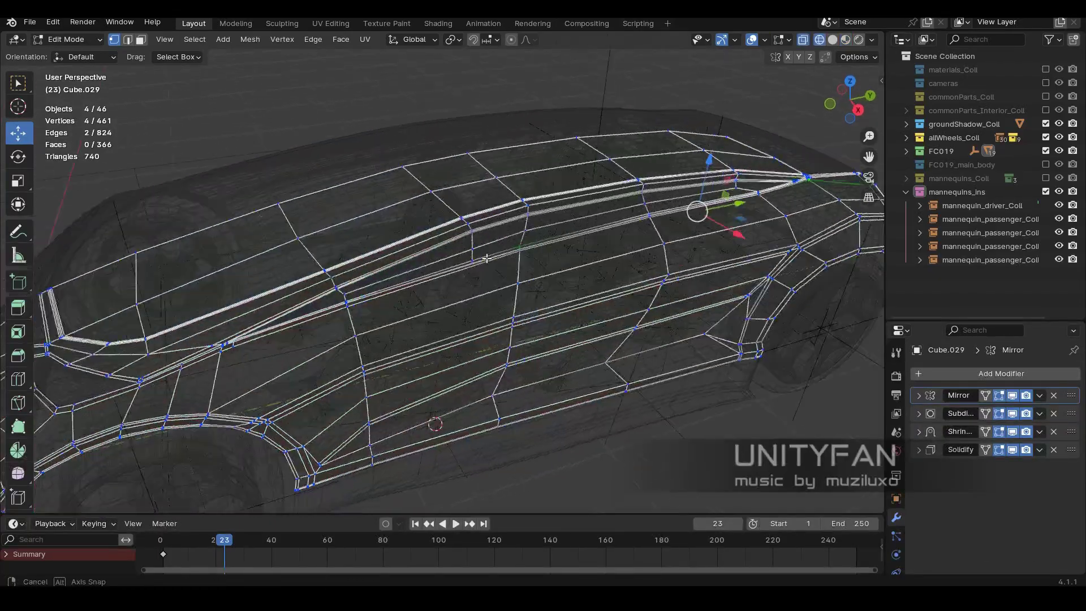
{"action": "key", "text": "z"}
{"action": "left_click", "coordinate": [544, 265]}
{"action": "scroll", "coordinate": [572, 238], "scroll_direction": "up", "scroll_amount": 3}
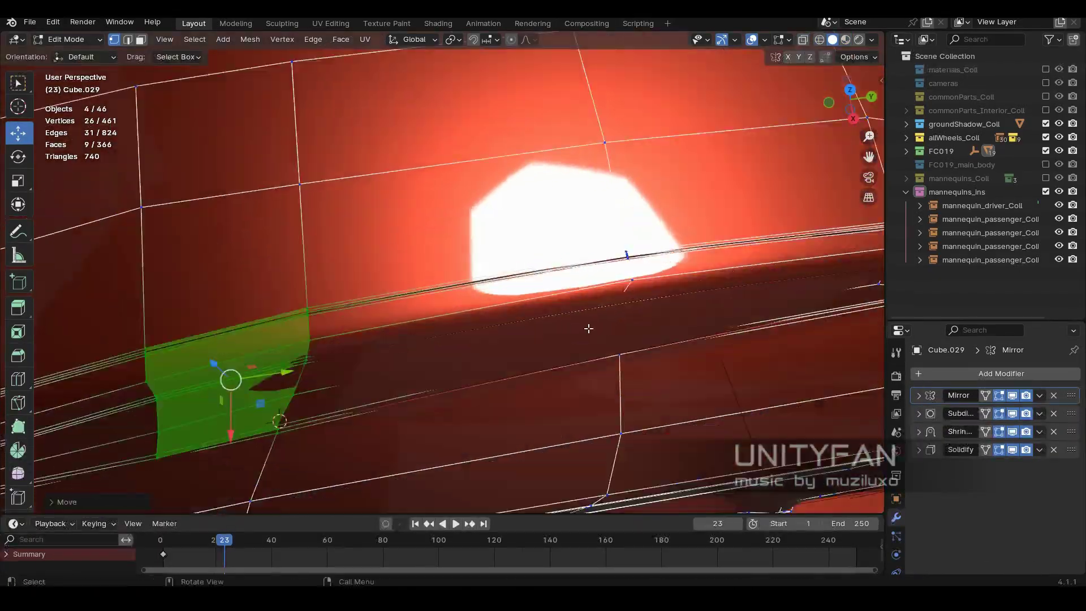
{"action": "mouse_move", "coordinate": [583, 317]}
{"action": "middle_mouse_down"}
{"action": "mouse_move", "coordinate": [640, 357]}
{"action": "mouse_move", "coordinate": [544, 317]}
{"action": "mouse_move", "coordinate": [470, 315]}
{"action": "mouse_move", "coordinate": [582, 303]}
{"action": "middle_mouse_up"}
{"action": "left_click", "coordinate": [638, 366]}
{"action": "key", "text": "Tab"}
Inspect the car's side surface and reflections in wireframe and solid shading.
{"action": "scroll", "coordinate": [631, 224], "scroll_direction": "down", "scroll_amount": 4}
{"action": "mouse_move", "coordinate": [629, 223]}
{"action": "middle_mouse_down"}
{"action": "mouse_move", "coordinate": [603, 284]}
{"action": "mouse_move", "coordinate": [657, 340]}
{"action": "middle_mouse_up"}
{"action": "key", "text": "KP_3"}
{"action": "key", "text": "shift+z"}
{"action": "key", "text": "shift+z"}
{"action": "mouse_move", "coordinate": [568, 320]}
{"action": "middle_mouse_down"}
{"action": "mouse_move", "coordinate": [563, 333]}
{"action": "mouse_move", "coordinate": [681, 351]}
{"action": "mouse_move", "coordinate": [571, 339]}
{"action": "middle_mouse_up"}
{"action": "scroll", "coordinate": [457, 315], "scroll_direction": "up", "scroll_amount": 2}
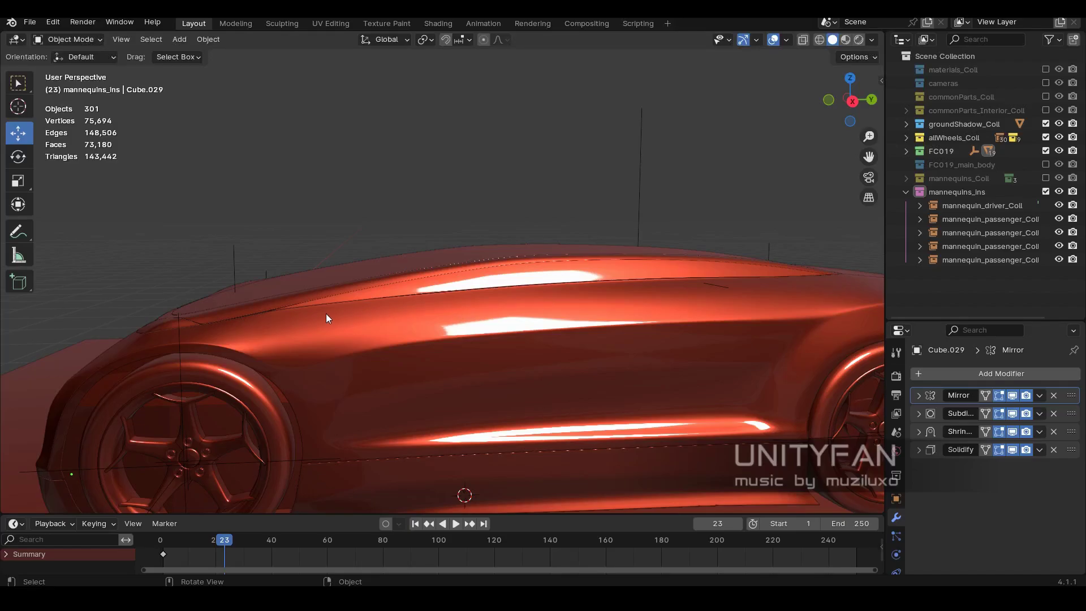
Edit the side body mesh in right-view wireframe and knife-cut a diagonal edge down from its upper edge behind the front wheel arch.
{"action": "scroll", "coordinate": [367, 345], "scroll_direction": "down", "scroll_amount": 2}
{"action": "key", "text": "grave"}
{"action": "left_click", "coordinate": [550, 387]}
{"action": "left_click", "coordinate": [553, 332]}
{"action": "key", "text": "shift+z"}
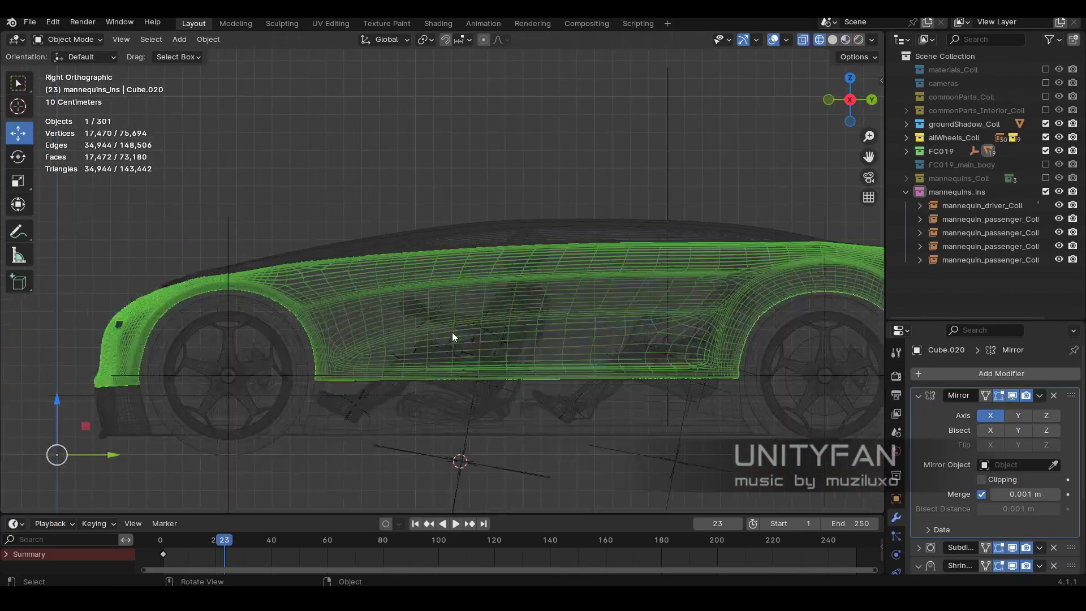
{"action": "key", "text": "Tab"}
{"action": "scroll", "coordinate": [451, 320], "scroll_direction": "up", "scroll_amount": 3}
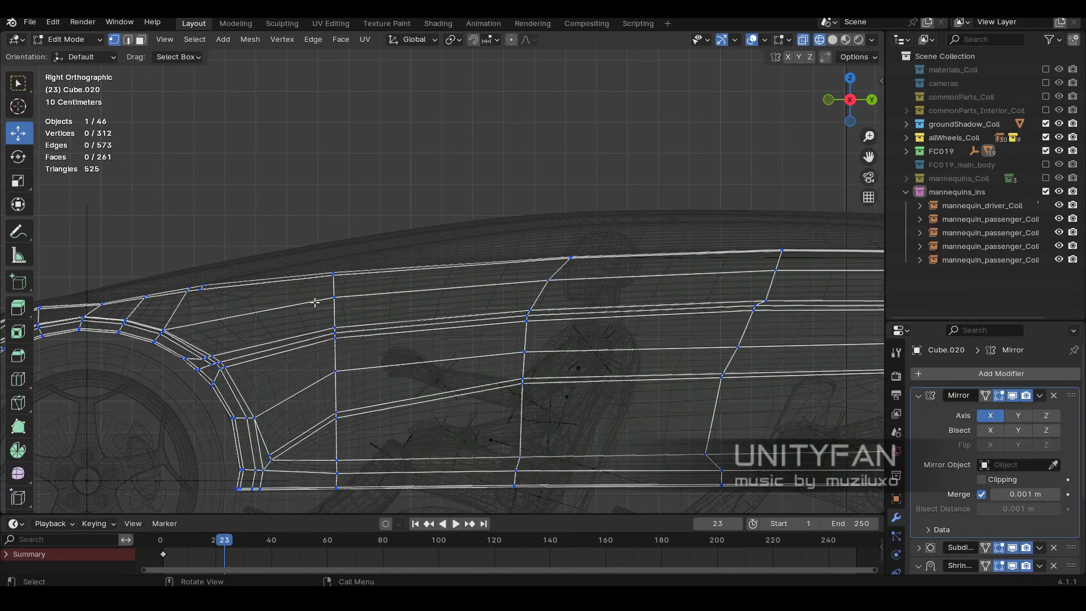
{"action": "scroll", "coordinate": [672, 285], "scroll_direction": "down", "scroll_amount": 4}
{"action": "key", "text": "w"}
{"action": "scroll", "coordinate": [328, 289], "scroll_direction": "up", "scroll_amount": 4}
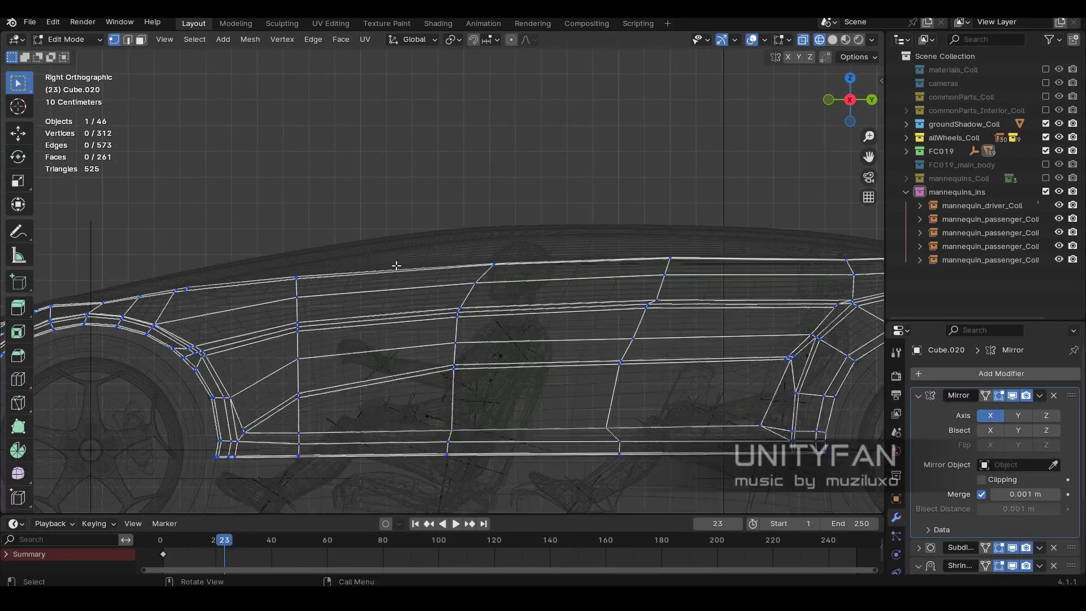
{"action": "key", "text": "shift+z"}
{"action": "key", "text": "shift+z"}
{"action": "key", "text": "k"}
{"action": "scroll", "coordinate": [317, 317], "scroll_direction": "up", "scroll_amount": 1}
{"action": "left_click", "coordinate": [225, 258]}
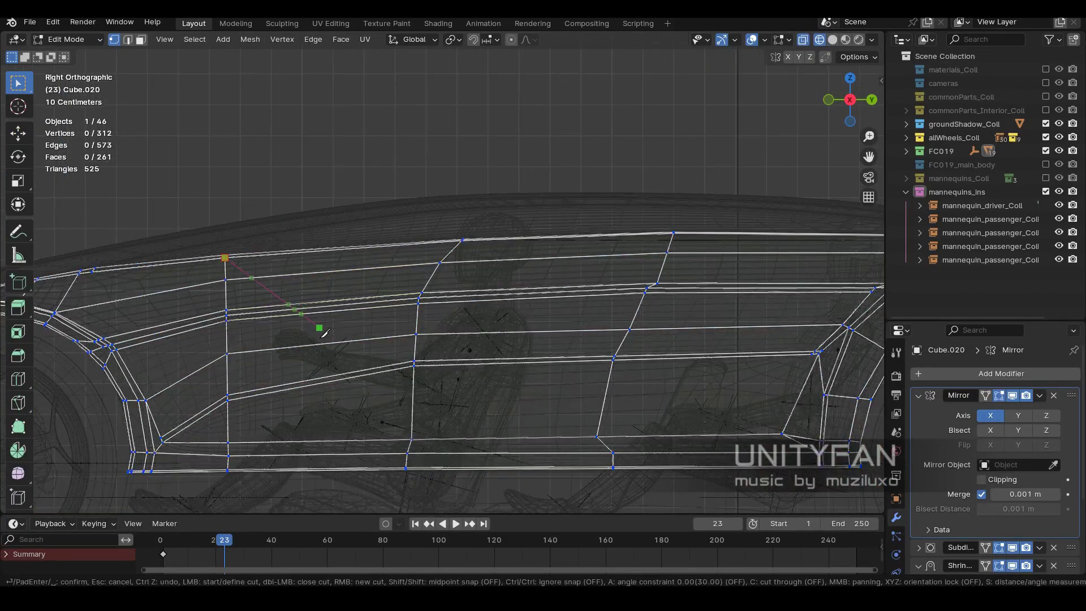
{"action": "scroll", "coordinate": [336, 341], "scroll_direction": "down", "scroll_amount": 5, "text": "ctrl"}
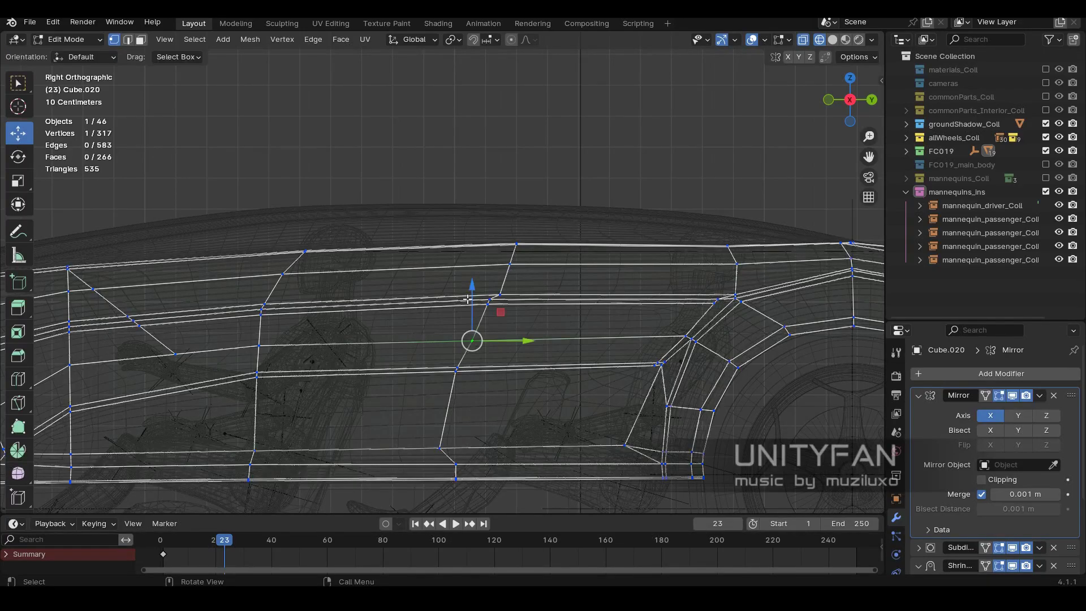
Knife-cut a matching diagonal ahead of the rear wheel arch down to the sill, adjust its vertices, and extend the front diagonal downward.
{"action": "left_click_drag", "start_coordinate": [467, 299], "coordinate": [468, 292]}
{"action": "scroll", "coordinate": [575, 338], "scroll_direction": "down", "scroll_amount": 2, "text": "ctrl"}
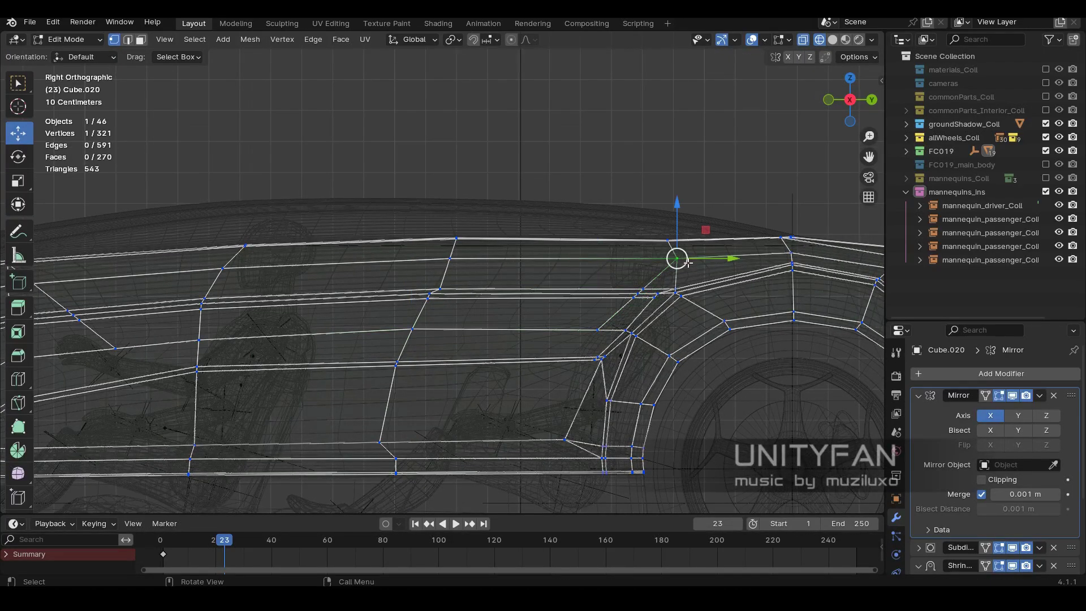
{"action": "key", "text": "k"}
{"action": "scroll", "coordinate": [607, 286], "scroll_direction": "down", "scroll_amount": 2, "text": "shift"}
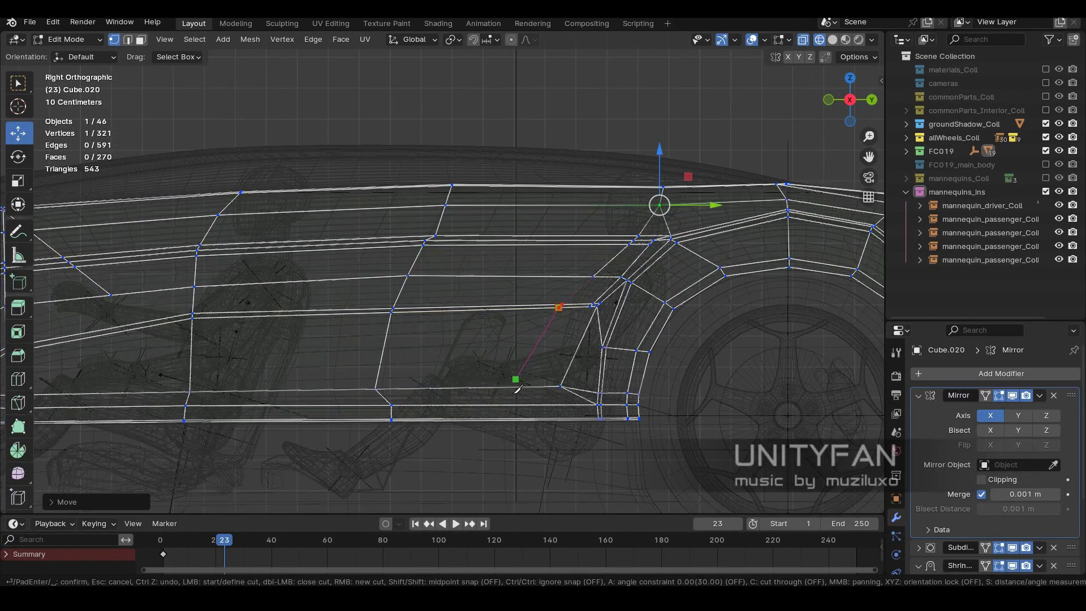
{"action": "scroll", "coordinate": [375, 340], "scroll_direction": "up", "scroll_amount": 7, "text": "ctrl"}
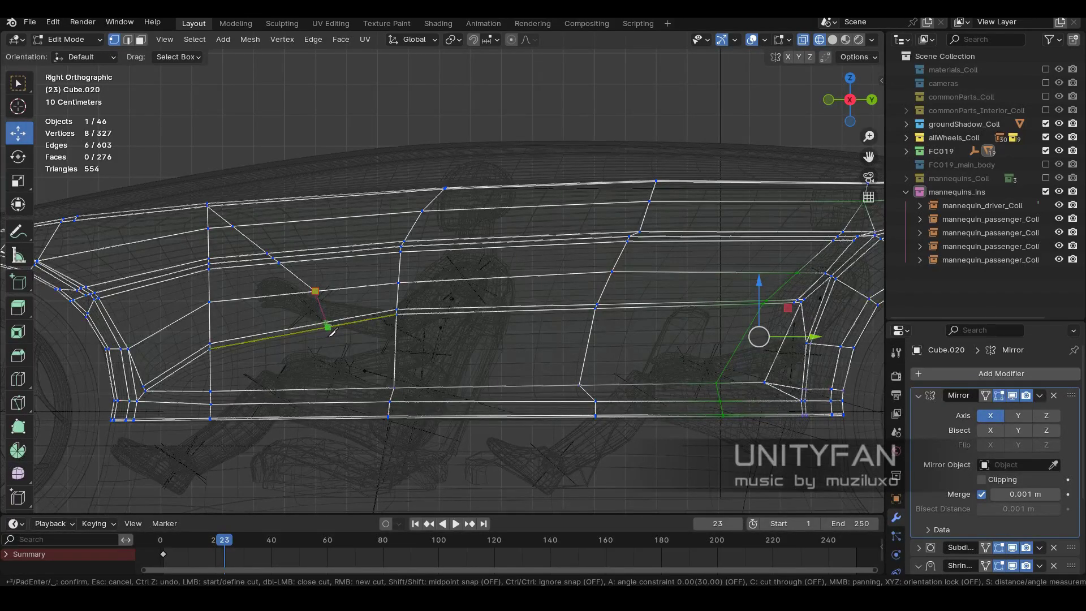
{"action": "key", "text": "shift+z"}
Shift the three connected vertices on the side crease behind the front wheel arch along X by about 0.007 m.
{"action": "mouse_move", "coordinate": [385, 319]}
{"action": "middle_mouse_down"}
{"action": "mouse_move", "coordinate": [543, 311]}
{"action": "mouse_move", "coordinate": [514, 344]}
{"action": "mouse_move", "coordinate": [488, 340]}
{"action": "mouse_move", "coordinate": [575, 361]}
{"action": "middle_mouse_up"}
{"action": "left_click", "coordinate": [526, 320]}
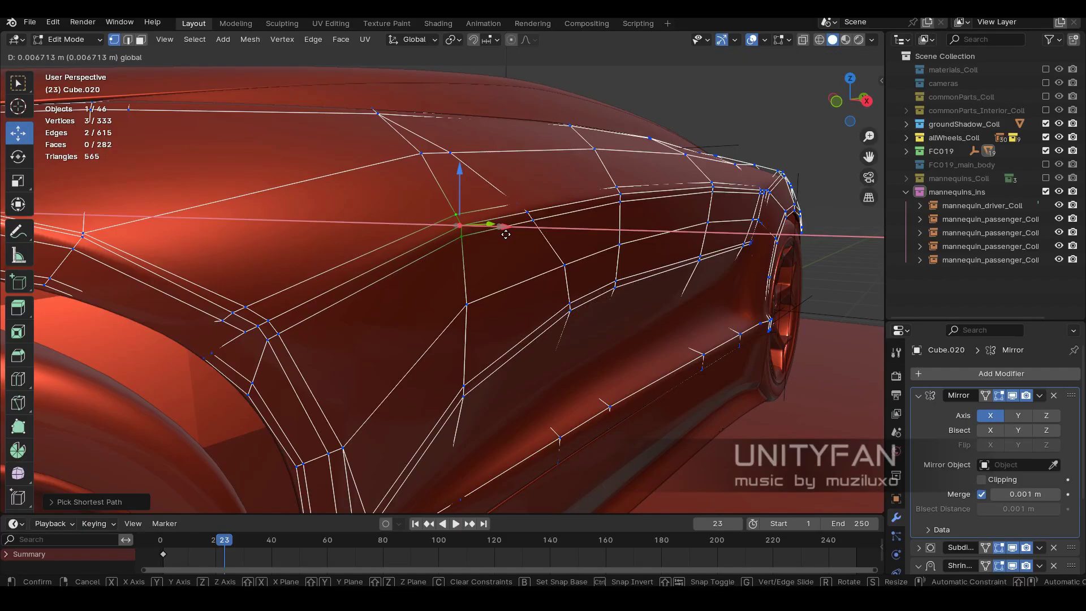
{"action": "left_click", "coordinate": [506, 234]}
{"action": "mouse_move", "coordinate": [506, 234]}
{"action": "middle_mouse_down"}
{"action": "mouse_move", "coordinate": [529, 283]}
{"action": "mouse_move", "coordinate": [582, 342]}
{"action": "middle_mouse_up"}
Knife-cut a diagonal from the side crease to the upper edge near the rear wheel arch, merge vertices there, and reposition the merged vertex.
{"action": "key", "text": "shift+z"}
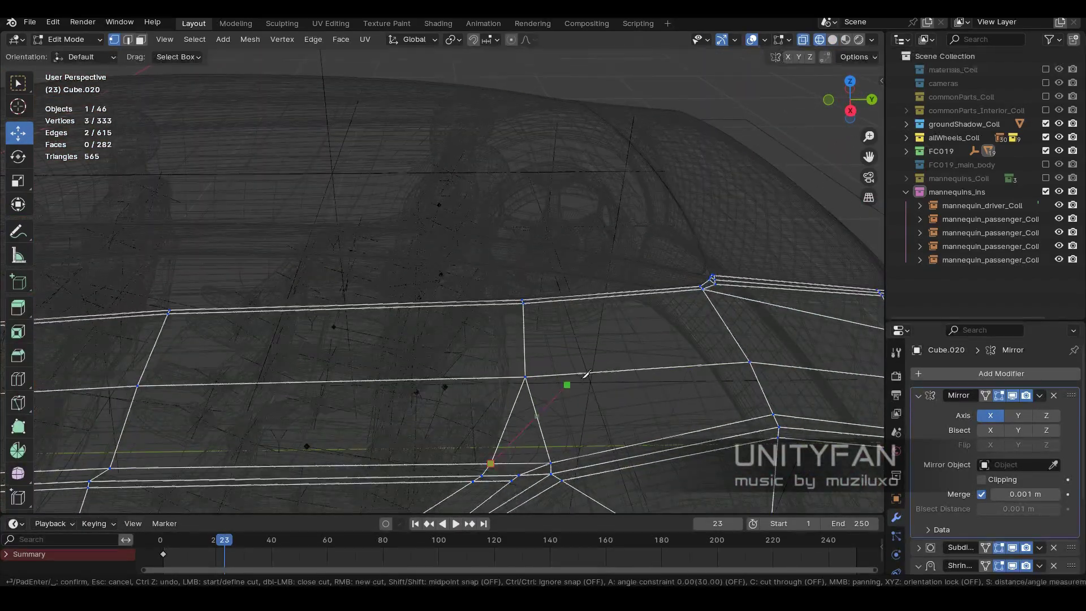
{"action": "left_click", "coordinate": [657, 290]}
{"action": "key", "text": "Return"}
{"action": "middle_click_drag", "start_coordinate": [661, 294], "coordinate": [561, 300]}
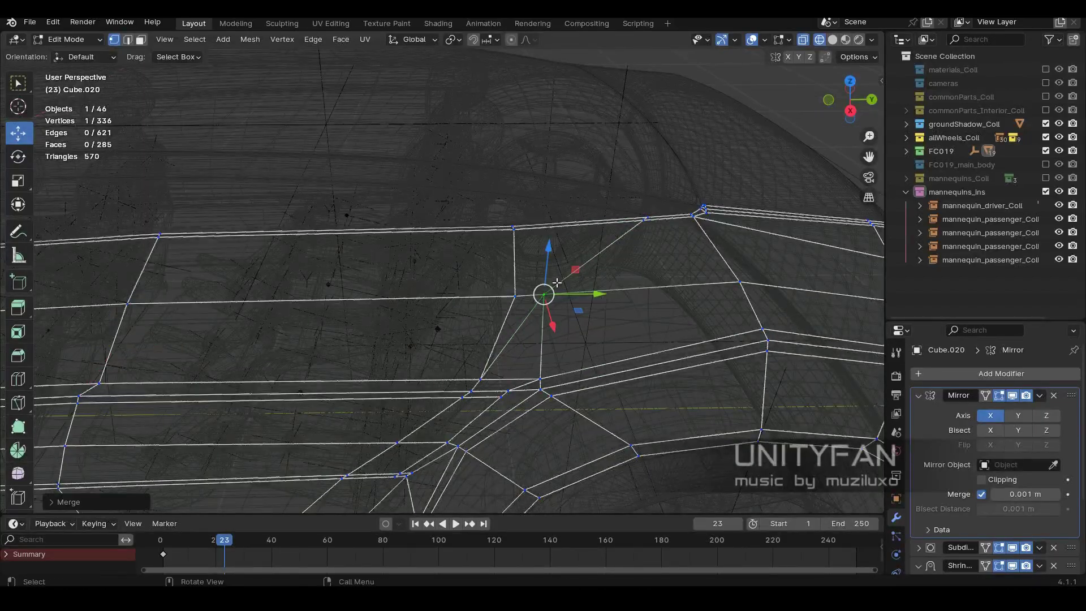
{"action": "left_click_drag", "start_coordinate": [558, 283], "coordinate": [566, 285]}
{"action": "middle_click_drag", "start_coordinate": [566, 285], "coordinate": [613, 274]}
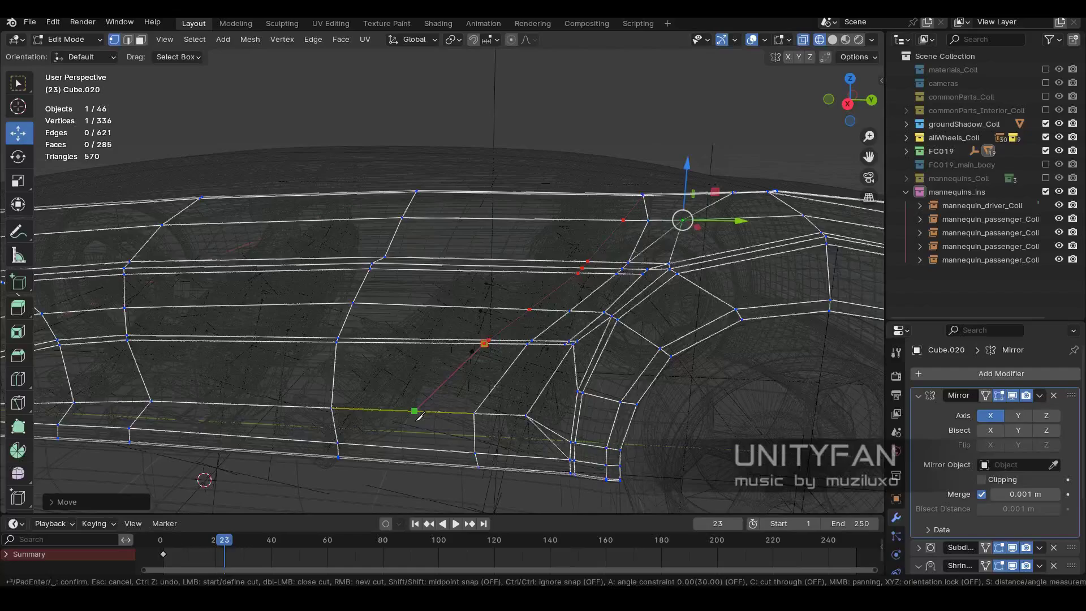
Knife-cut a parallel diagonal line ahead of the rear wheel arch and dissolve the surplus edges beside it.
{"action": "scroll", "coordinate": [413, 466], "scroll_direction": "up", "scroll_amount": 3}
{"action": "key", "text": "x"}
{"action": "left_click", "coordinate": [502, 325]}
{"action": "middle_click_drag", "start_coordinate": [503, 325], "coordinate": [272, 170]}
{"action": "scroll", "coordinate": [272, 169], "scroll_direction": "up", "scroll_amount": 3}
{"action": "left_click", "coordinate": [114, 39]}
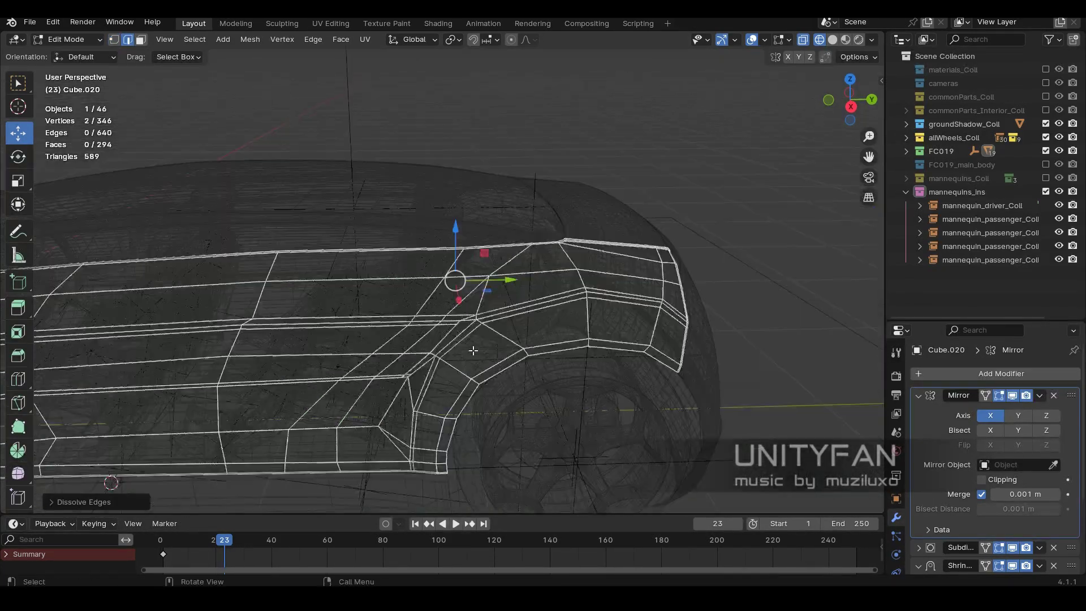
Knife-cut a diagonal from the upper edge near the front wheel arch to the side crease, and replace the old vertical edges.
{"action": "scroll", "coordinate": [544, 430], "scroll_direction": "down", "scroll_amount": 1}
{"action": "key", "text": "k"}
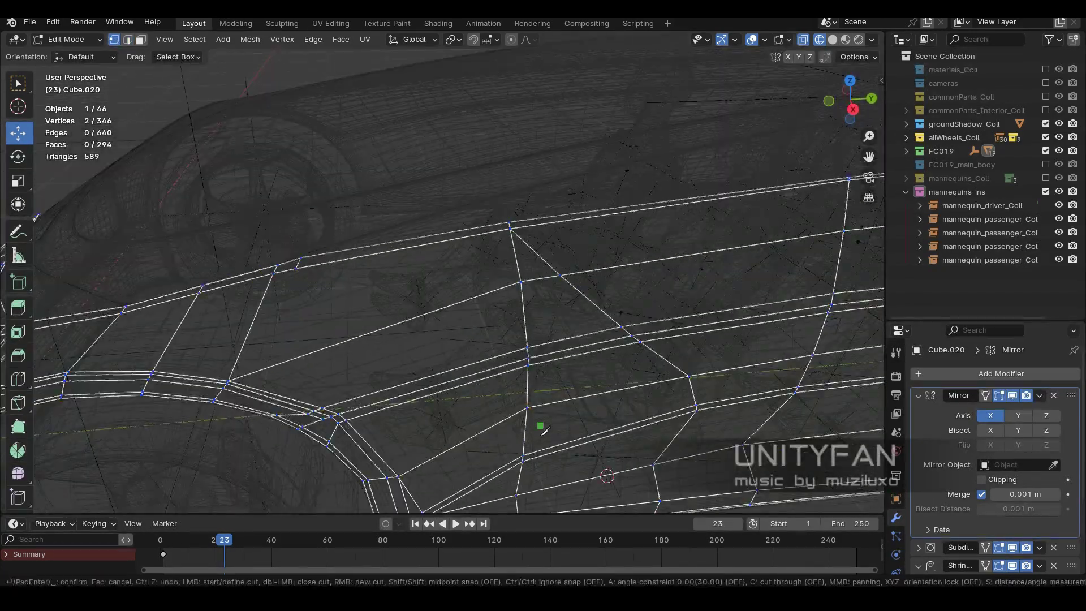
{"action": "key", "text": "Return"}
{"action": "middle_click_drag", "start_coordinate": [303, 276], "coordinate": [142, 52]}
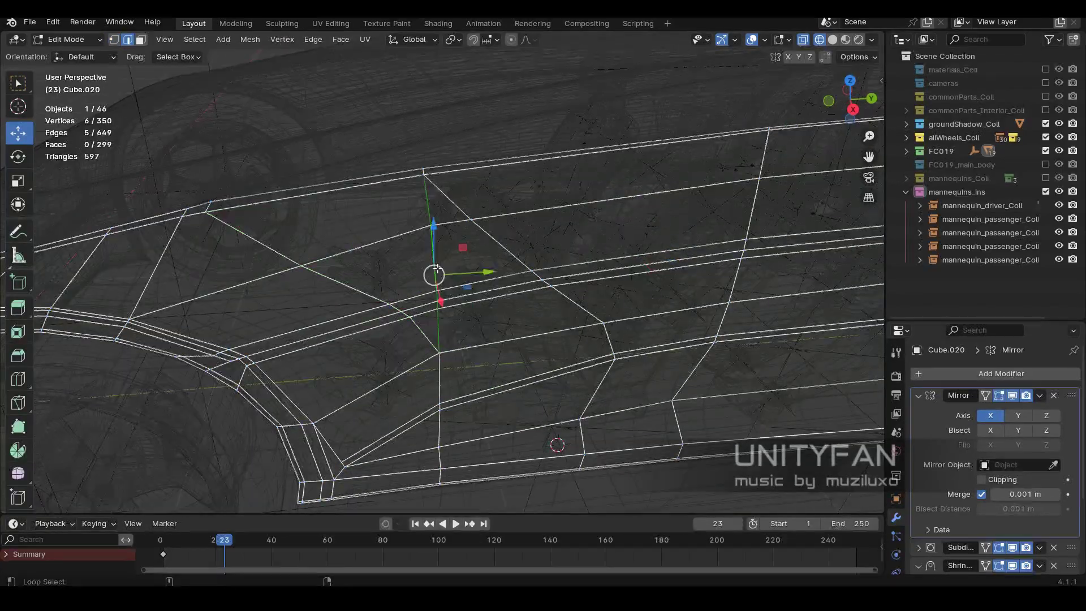
{"action": "middle_click_drag", "start_coordinate": [438, 271], "coordinate": [397, 277]}
{"action": "key", "text": "ctrl+z"}
Select the upper side panel faces between the front and rear diagonal cuts.
{"action": "left_click_drag", "start_coordinate": [527, 245], "coordinate": [544, 277], "text": "shift"}
{"action": "middle_click_drag", "start_coordinate": [543, 277], "coordinate": [491, 264]}
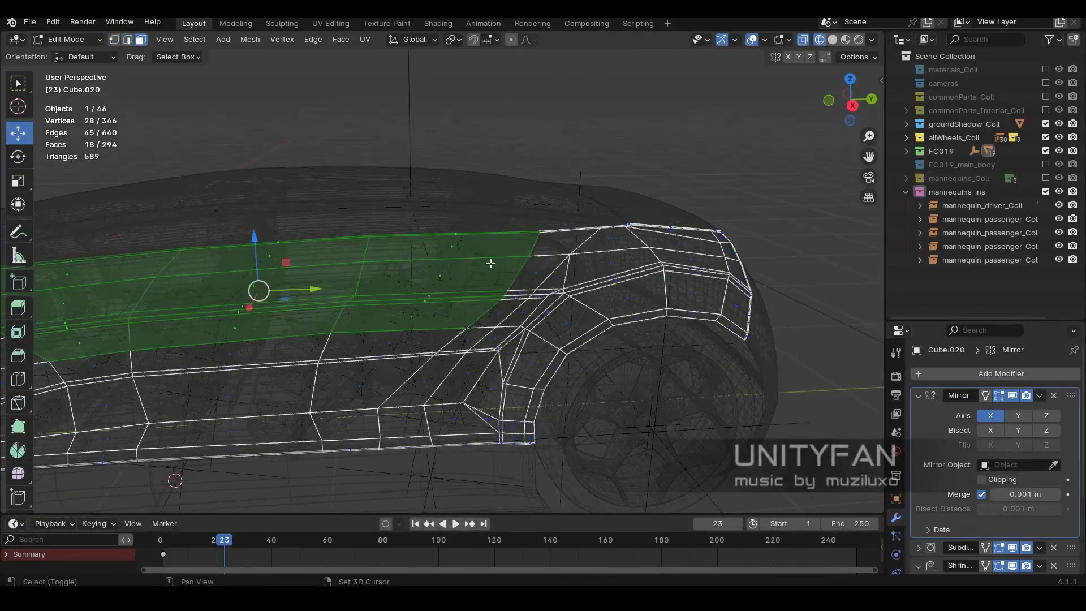
{"action": "scroll", "coordinate": [554, 293], "scroll_direction": "up", "scroll_amount": 3}
{"action": "middle_click_drag", "start_coordinate": [554, 294], "coordinate": [385, 181]}
{"action": "key", "text": "2"}
{"action": "key", "text": "w"}
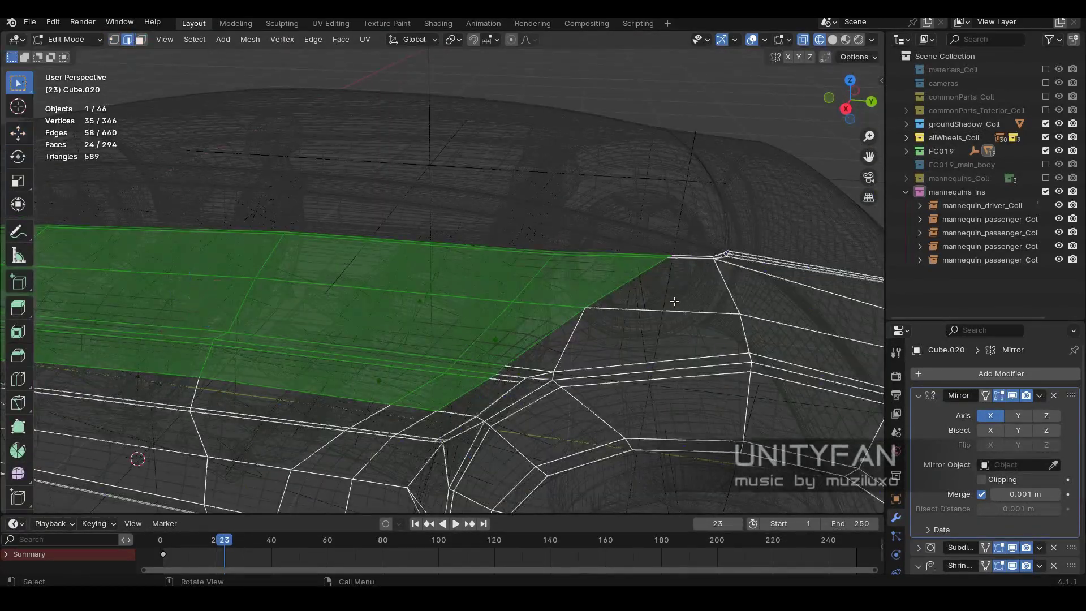
Deselect the panel's inner edges so that only the outline along the diagonals and lower edge stays selected.
{"action": "middle_click_drag", "start_coordinate": [674, 300], "coordinate": [548, 293]}
{"action": "left_click_drag", "start_coordinate": [459, 210], "coordinate": [458, 209], "text": "ctrl"}
{"action": "middle_click_drag", "start_coordinate": [458, 209], "coordinate": [479, 270]}
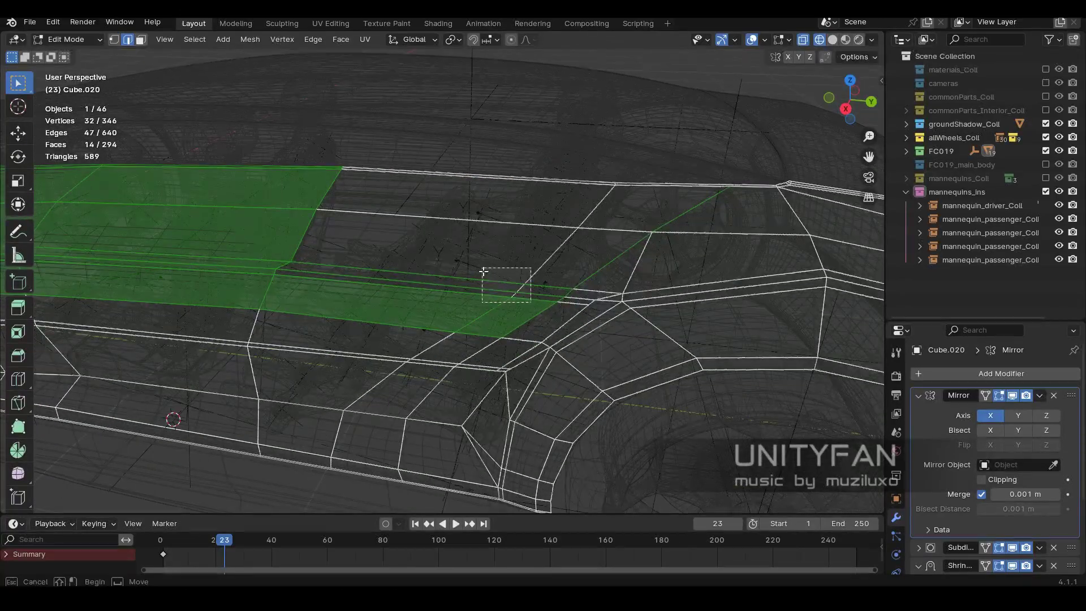
{"action": "left_click_drag", "start_coordinate": [483, 272], "coordinate": [484, 271], "text": "ctrl"}
{"action": "middle_click_drag", "start_coordinate": [484, 271], "coordinate": [452, 249]}
{"action": "middle_click_drag", "start_coordinate": [404, 220], "coordinate": [558, 232]}
{"action": "left_click_drag", "start_coordinate": [558, 231], "coordinate": [505, 202], "text": "ctrl"}
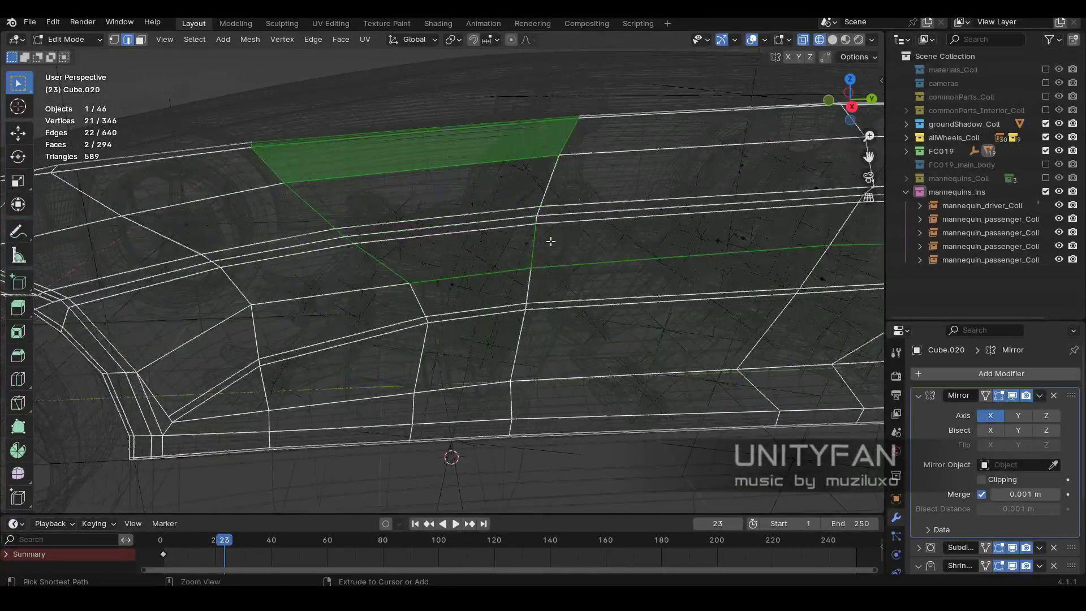
Bevel the upper side panel's outline edges and add a loop cut along the middle of the bevel.
{"action": "key", "text": "z"}
{"action": "left_click", "coordinate": [509, 240]}
{"action": "middle_click_drag", "start_coordinate": [509, 240], "coordinate": [662, 307]}
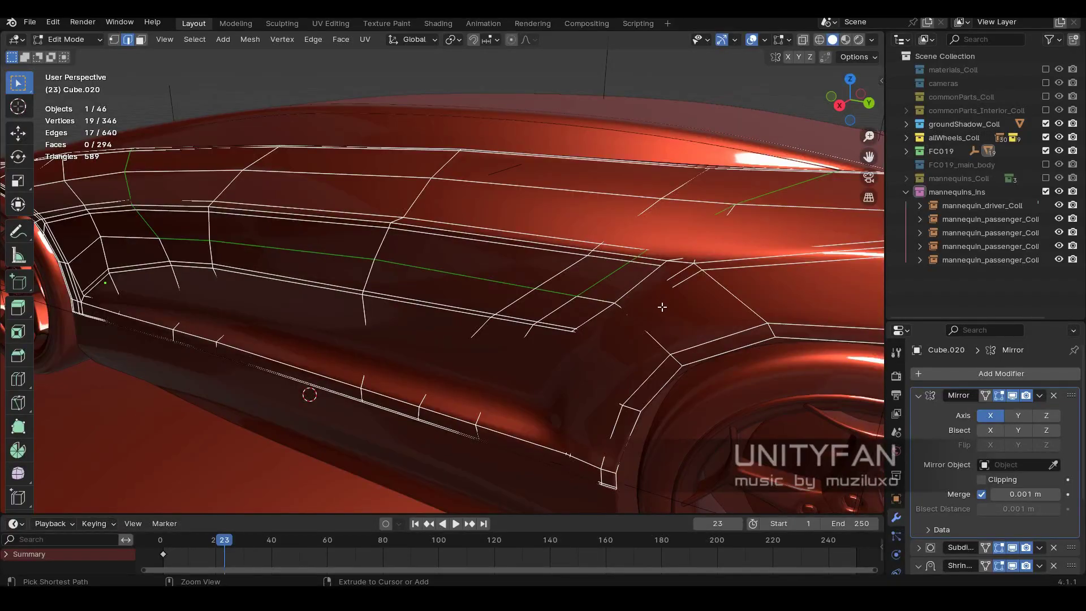
{"action": "left_click", "coordinate": [68, 502]}
{"action": "key", "text": "KP_Decimal"}
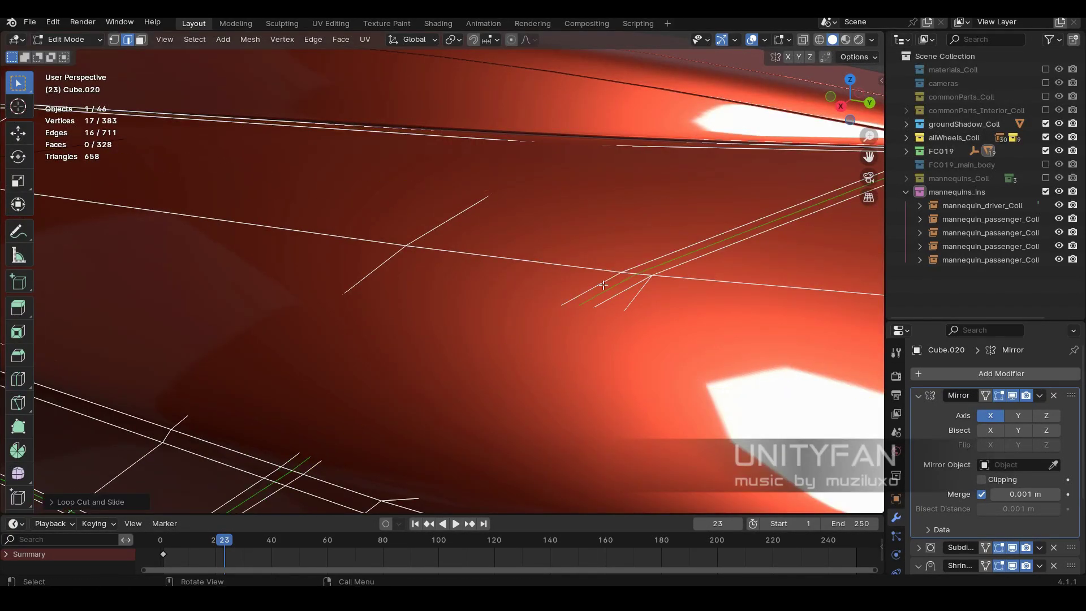
Bevel the middle loop into a narrow strip and delete its faces to open a gap around the side panel.
{"action": "middle_click_drag", "start_coordinate": [603, 285], "coordinate": [610, 377], "text": "ctrl"}
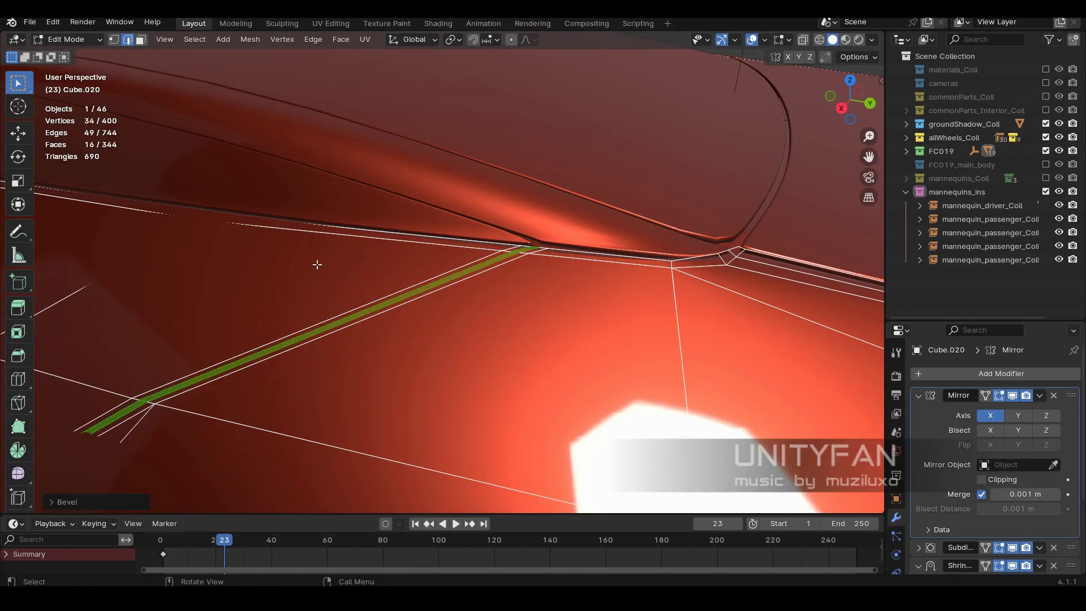
{"action": "middle_click_drag", "start_coordinate": [315, 262], "coordinate": [139, 48]}
{"action": "scroll", "coordinate": [530, 296], "scroll_direction": "down", "scroll_amount": 8}
{"action": "key", "text": "x"}
{"action": "left_click", "coordinate": [548, 287]}
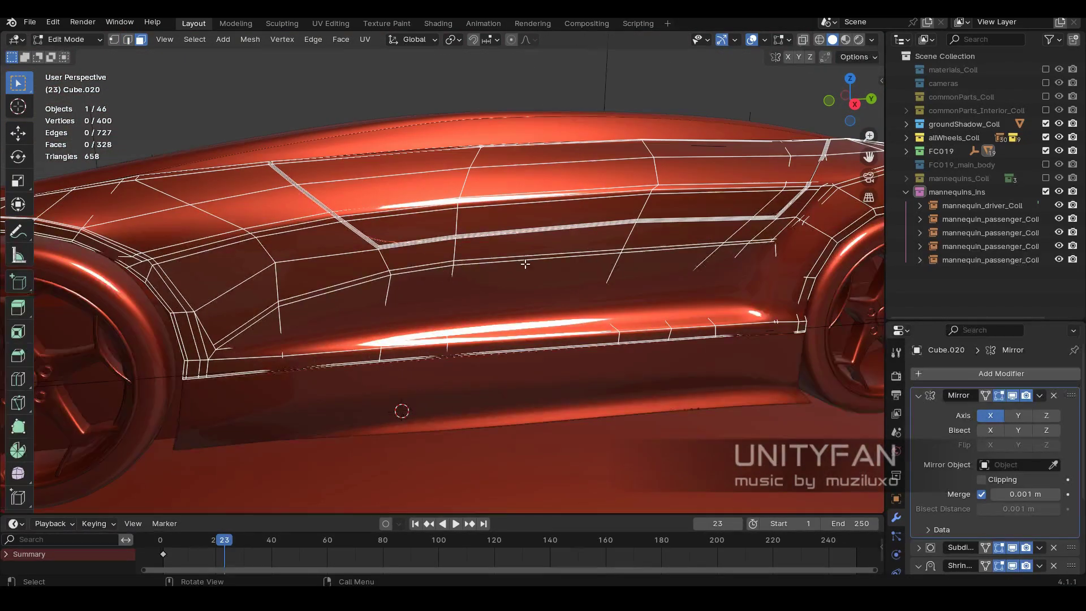
Refine the topology at the panel gap's lower corners by adding supporting edges and dissolving surplus ones.
{"action": "scroll", "coordinate": [159, 72], "scroll_direction": "up", "scroll_amount": 8}
{"action": "scroll", "coordinate": [598, 283], "scroll_direction": "down", "scroll_amount": 6}
{"action": "key", "text": "2"}
{"action": "left_click", "coordinate": [569, 231], "text": "ctrl+alt"}
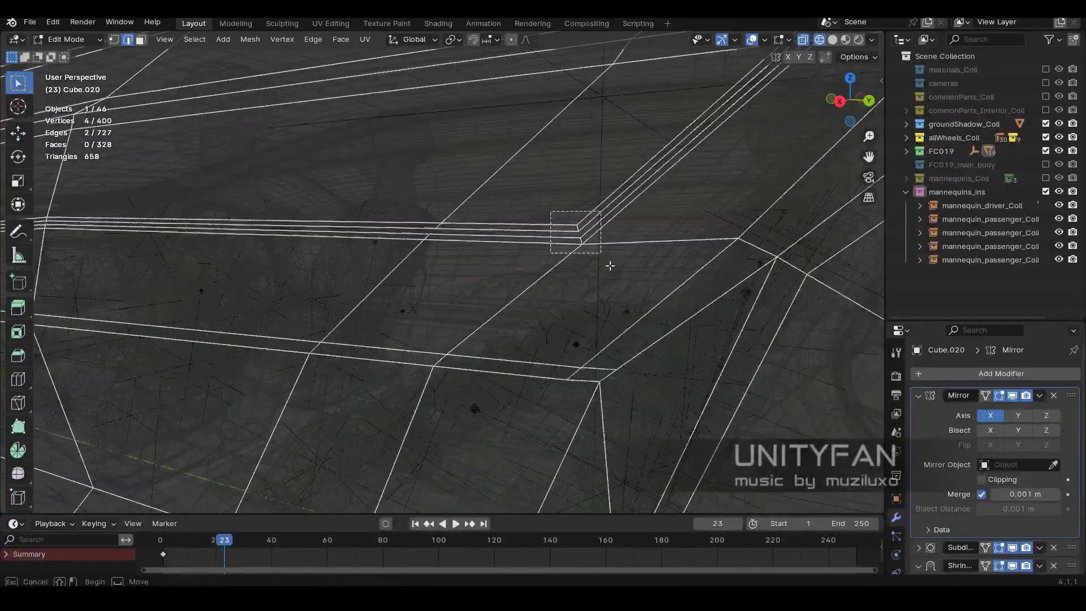
{"action": "middle_click_drag", "start_coordinate": [609, 262], "coordinate": [553, 395], "text": "ctrl"}
{"action": "left_click", "coordinate": [324, 399]}
{"action": "middle_click_drag", "start_coordinate": [324, 400], "coordinate": [289, 281]}
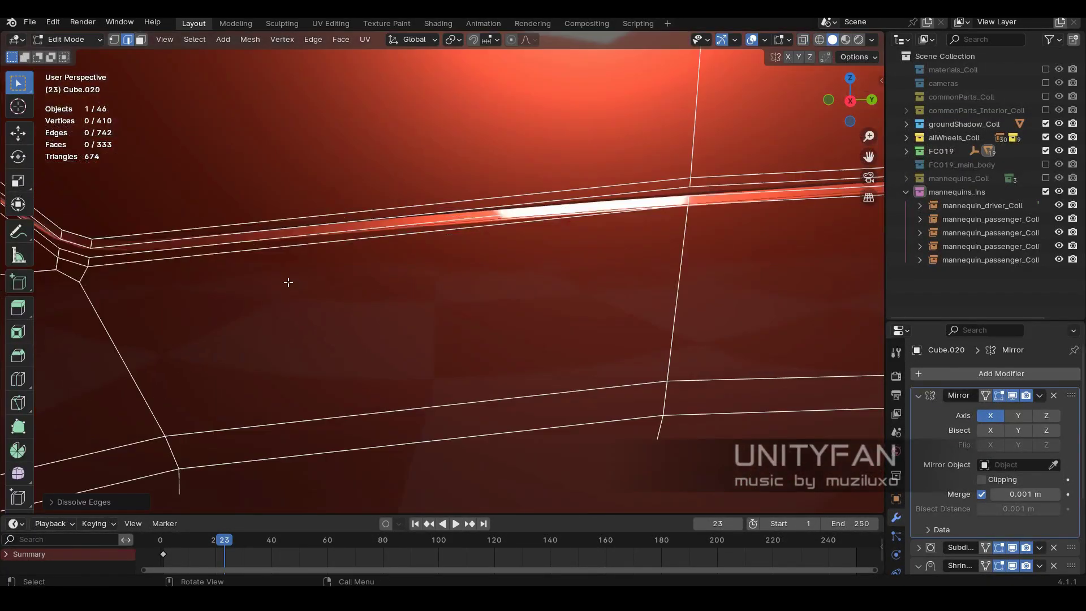
Separate the enclosed upper side panel from the body mesh as its own object and check the panel gaps around it.
{"action": "left_click", "coordinate": [498, 267]}
{"action": "scroll", "coordinate": [104, 87], "scroll_direction": "down", "scroll_amount": 8}
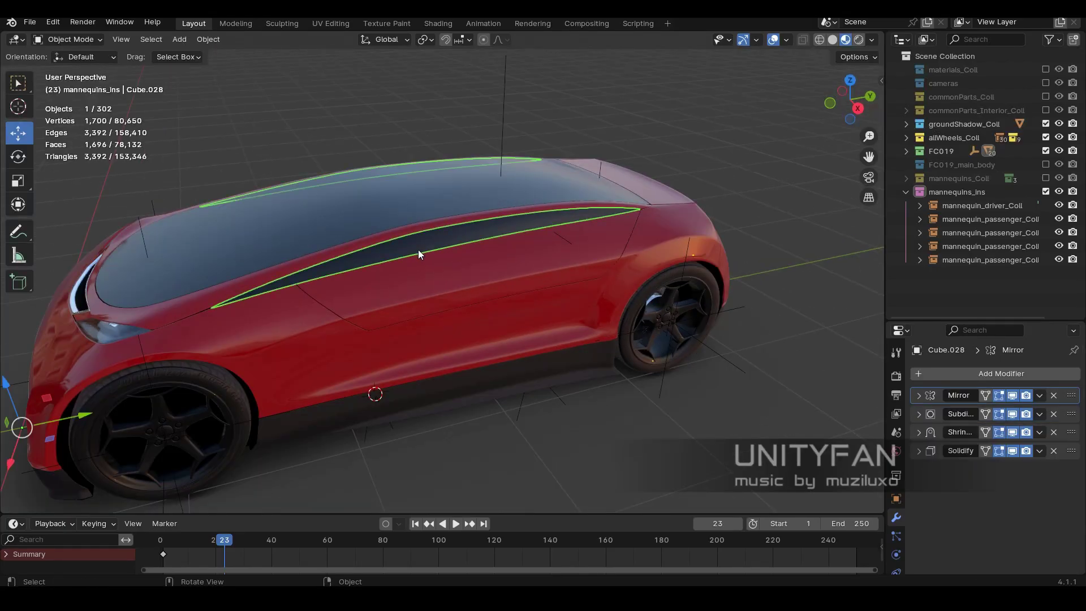
{"action": "middle_click_drag", "start_coordinate": [419, 252], "coordinate": [500, 308]}
{"action": "key", "text": "alt+a"}
{"action": "scroll", "coordinate": [382, 281], "scroll_direction": "down", "scroll_amount": 10}
{"action": "left_click", "coordinate": [500, 306]}
{"action": "scroll", "coordinate": [500, 301], "scroll_direction": "up", "scroll_amount": 6}
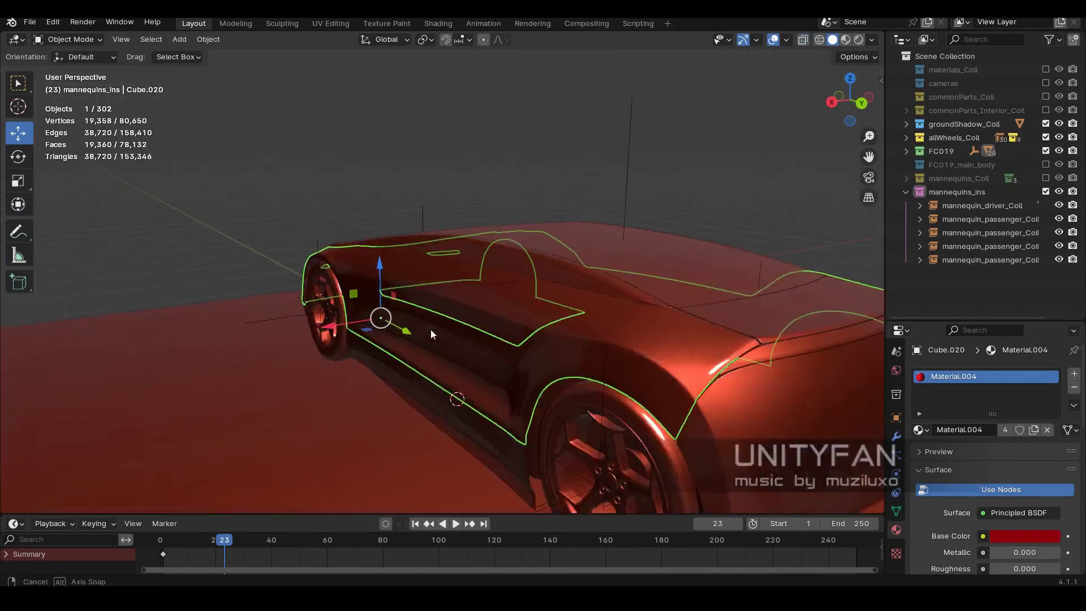
{"action": "mouse_move", "coordinate": [430, 329]}
{"action": "middle_mouse_down"}
{"action": "mouse_move", "coordinate": [588, 318]}
{"action": "mouse_move", "coordinate": [427, 316]}
{"action": "middle_mouse_up"}
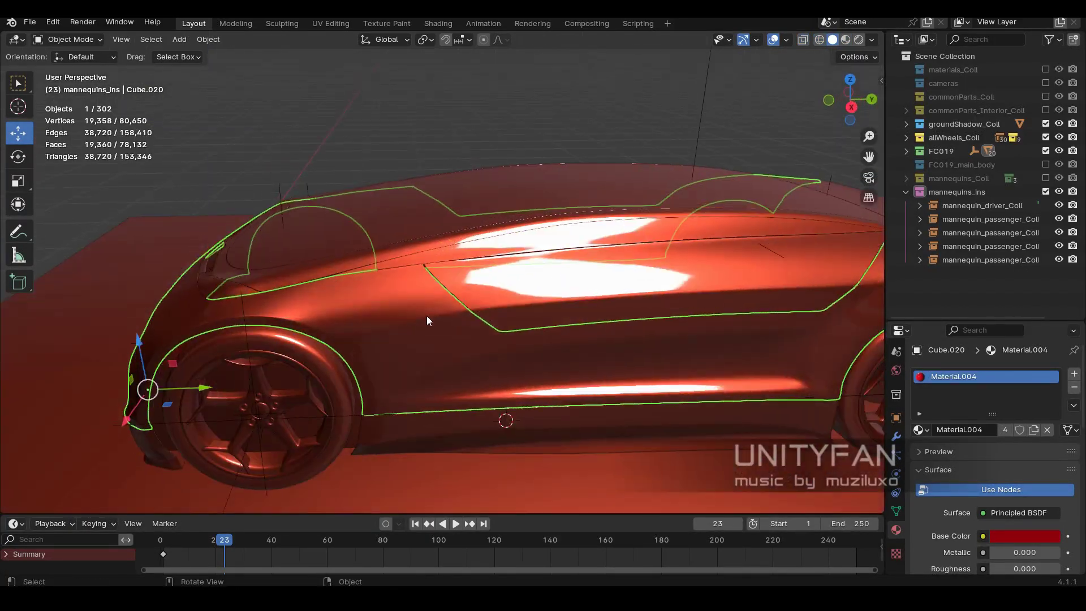
Move the four vertices of the body mesh at the gap's upper front corner in the XZ plane.
{"action": "key", "text": "Tab"}
{"action": "scroll", "coordinate": [452, 198], "scroll_direction": "up", "scroll_amount": 8}
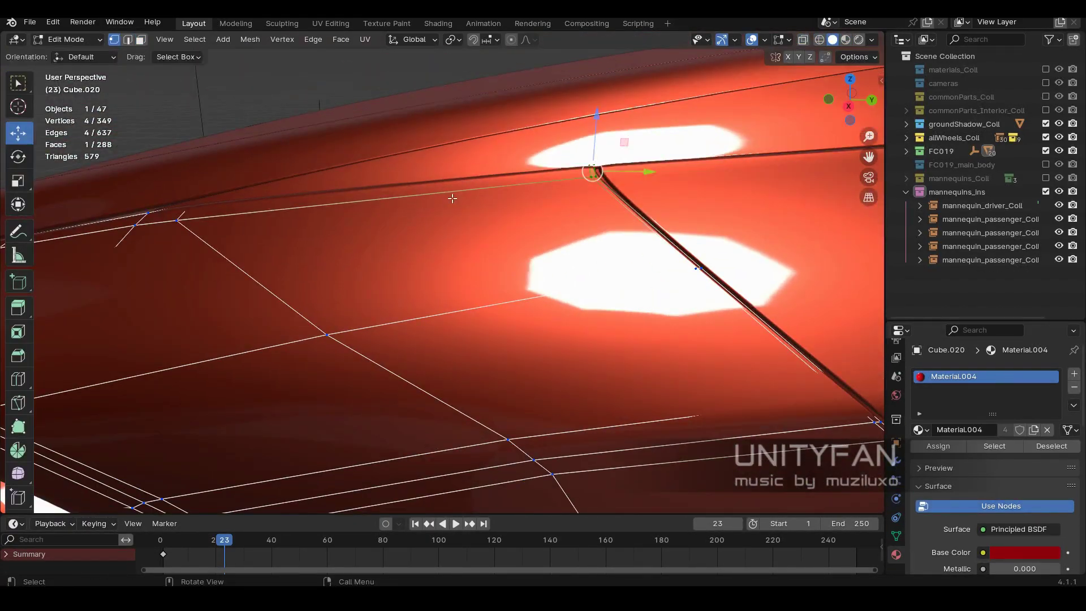
{"action": "key", "text": "g"}
{"action": "key", "text": "shift+y"}
{"action": "scroll", "coordinate": [625, 145], "scroll_direction": "down", "scroll_amount": 4}
{"action": "scroll", "coordinate": [412, 175], "scroll_direction": "up", "scroll_amount": 4}
{"action": "middle_click_drag", "start_coordinate": [412, 175], "coordinate": [536, 291]}
{"action": "left_click", "coordinate": [521, 266]}
Move single vertices of the body mesh along the panel gap's upper front edge in the XZ plane to match the surrounding surface.
{"action": "left_click", "coordinate": [408, 291]}
{"action": "key", "text": "g"}
{"action": "key", "text": "shift+y"}
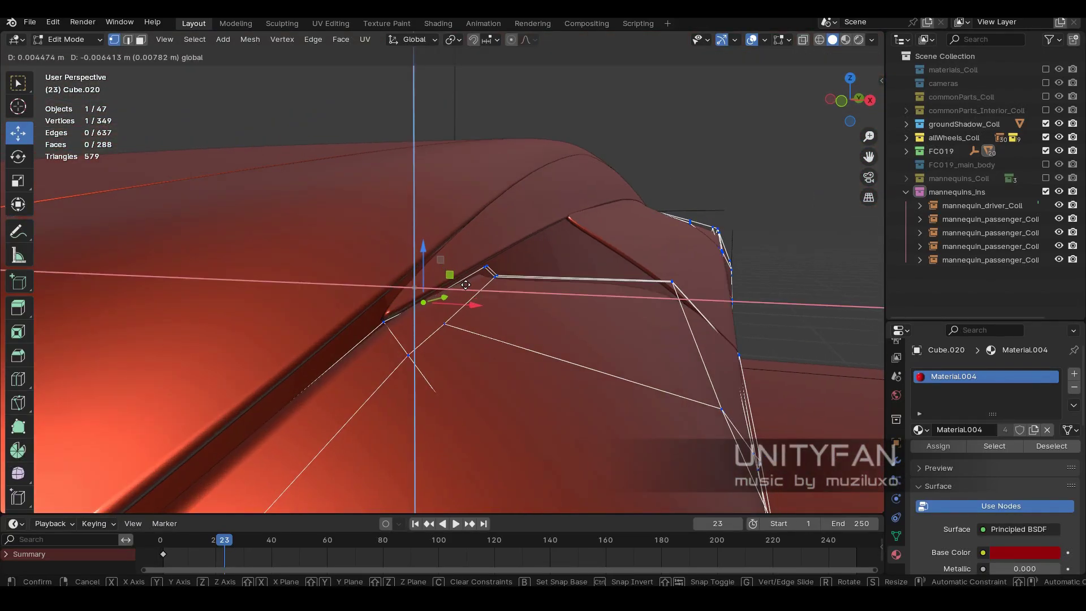
{"action": "left_click", "coordinate": [419, 309]}
{"action": "middle_click_drag", "start_coordinate": [419, 309], "coordinate": [438, 287]}
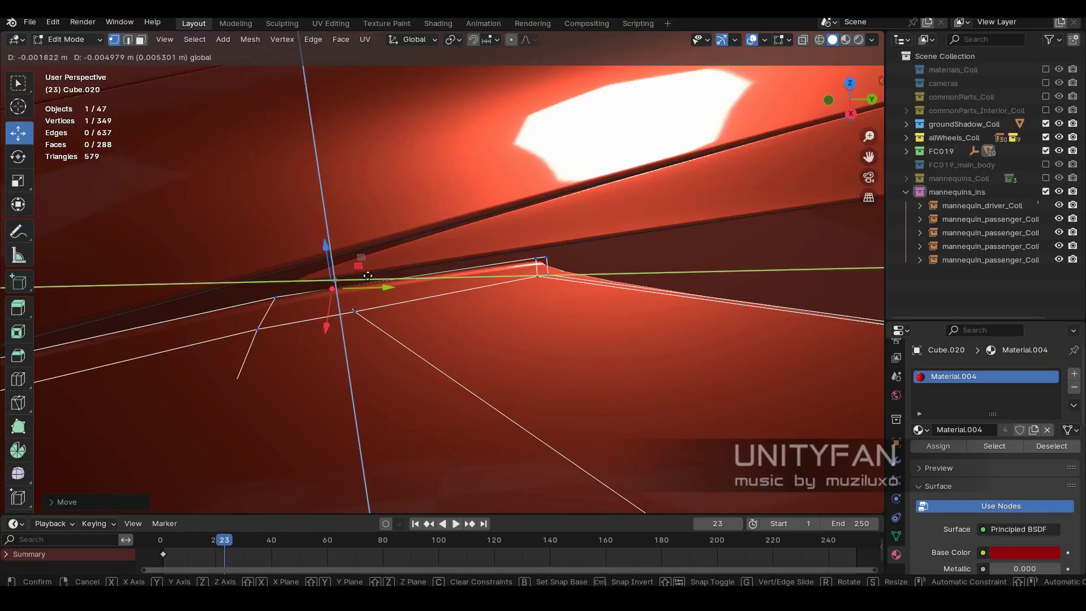
{"action": "left_click", "coordinate": [528, 272]}
{"action": "left_click", "coordinate": [527, 243]}
{"action": "middle_click_drag", "start_coordinate": [528, 271], "coordinate": [484, 268]}
{"action": "left_click", "coordinate": [547, 274]}
{"action": "left_click", "coordinate": [454, 258]}
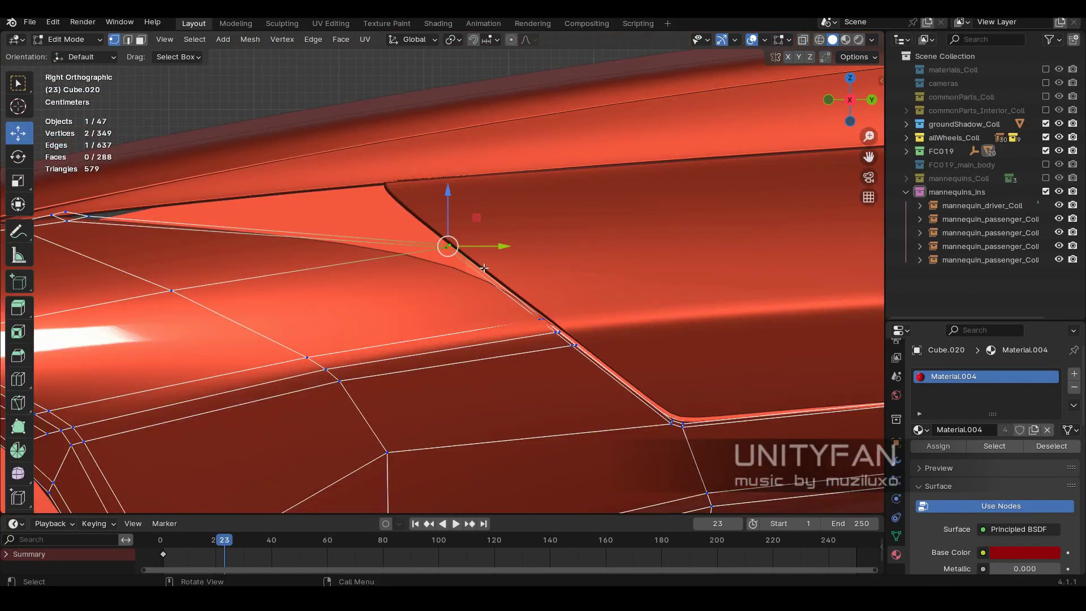
Reposition the body vertices along the gap's slanted front edge to keep the gap line even.
{"action": "left_click", "coordinate": [326, 240]}
{"action": "middle_click_drag", "start_coordinate": [326, 239], "coordinate": [362, 232]}
{"action": "left_click", "coordinate": [362, 232]}
{"action": "key", "text": "g"}
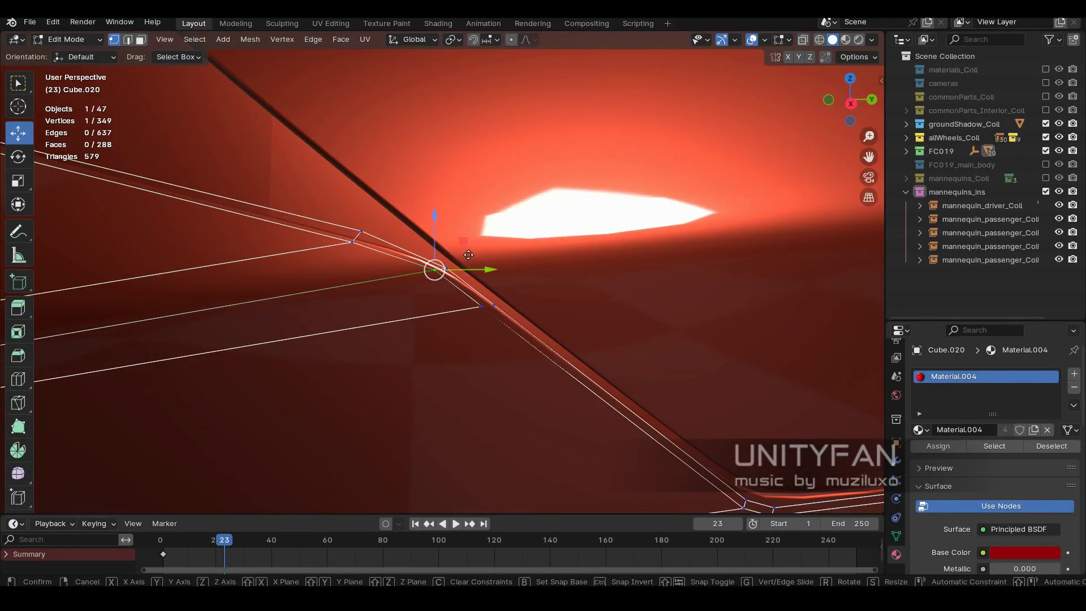
{"action": "left_click", "coordinate": [468, 255]}
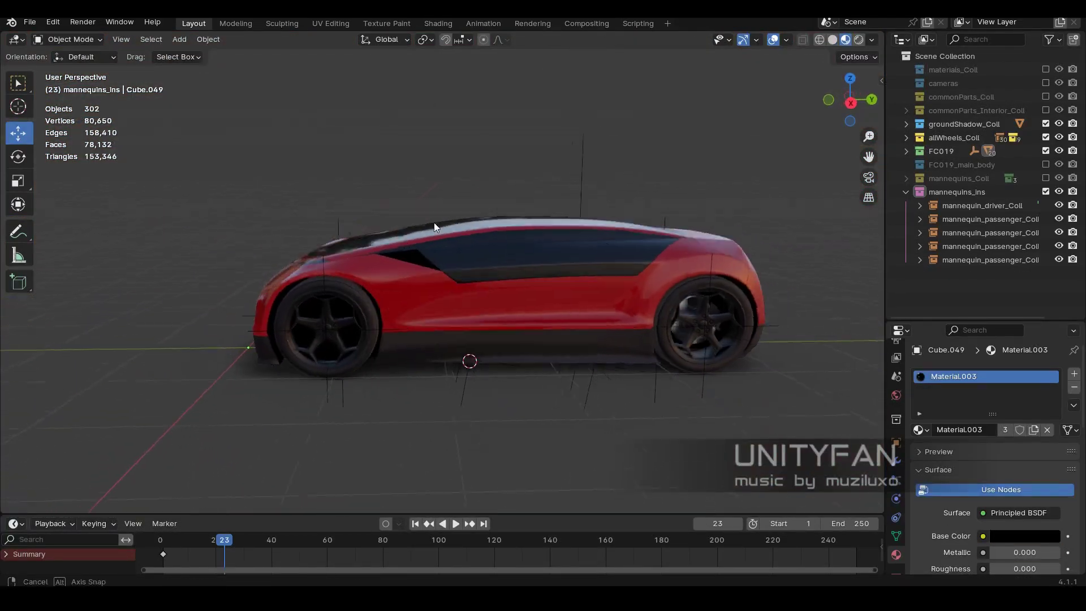
Move the four vertices at the black side window panel's upper front corner forward in the right side view.
{"action": "middle_click_drag", "start_coordinate": [434, 223], "coordinate": [454, 249]}
{"action": "left_click", "coordinate": [454, 249]}
{"action": "key", "text": "Tab"}
{"action": "key", "text": "KP_Decimal"}
{"action": "key", "text": "KP_3"}
{"action": "scroll", "coordinate": [461, 272], "scroll_direction": "up", "scroll_amount": 4}
{"action": "left_click_drag", "start_coordinate": [515, 261], "coordinate": [394, 204]}
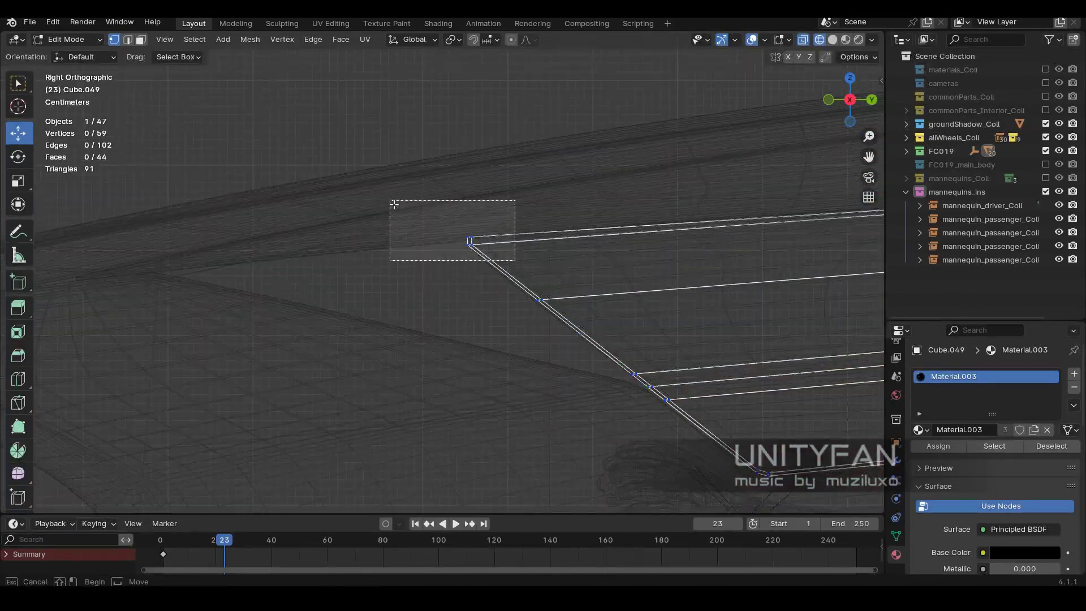
{"action": "left_click", "coordinate": [228, 252]}
{"action": "key", "text": "shift+z"}
{"action": "mouse_move", "coordinate": [229, 251]}
{"action": "middle_mouse_down"}
{"action": "mouse_move", "coordinate": [339, 283]}
{"action": "mouse_move", "coordinate": [436, 250]}
{"action": "middle_mouse_up"}
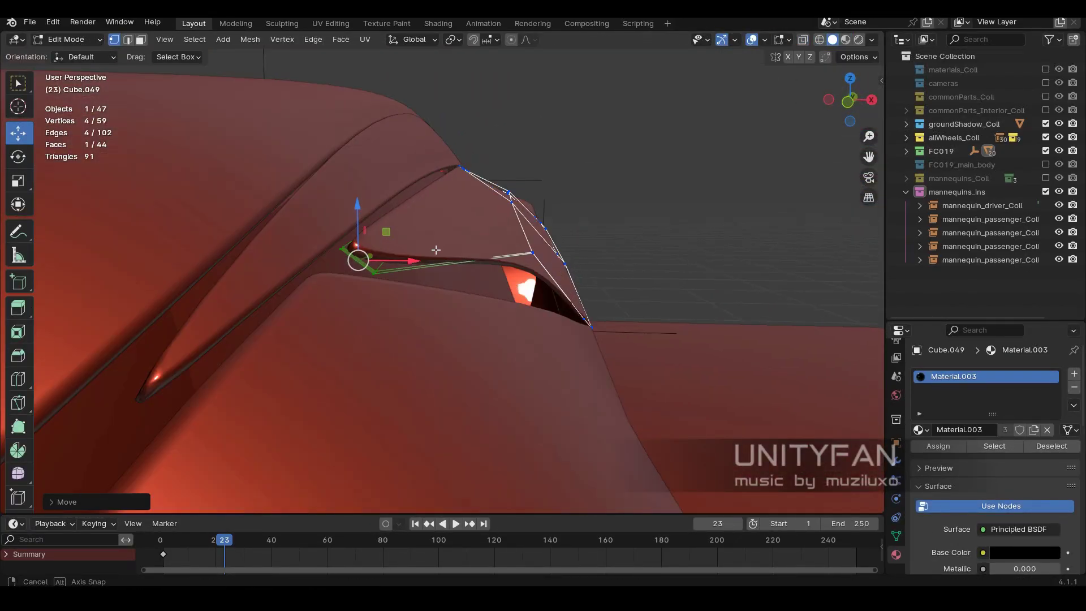
Fit the window panel's front corner to the body and shift the vertex pair on its slanted front edge forward.
{"action": "left_click", "coordinate": [366, 236]}
{"action": "middle_click_drag", "start_coordinate": [367, 236], "coordinate": [402, 314]}
{"action": "key", "text": "KP_3"}
{"action": "key", "text": "g"}
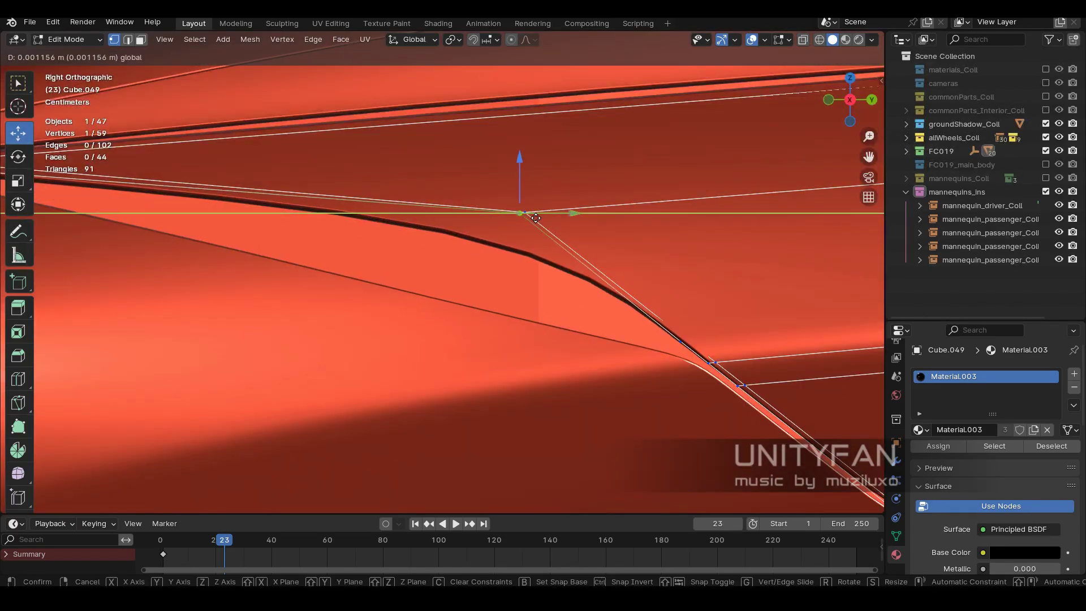
{"action": "left_click", "coordinate": [334, 260]}
{"action": "middle_click_drag", "start_coordinate": [334, 261], "coordinate": [552, 315]}
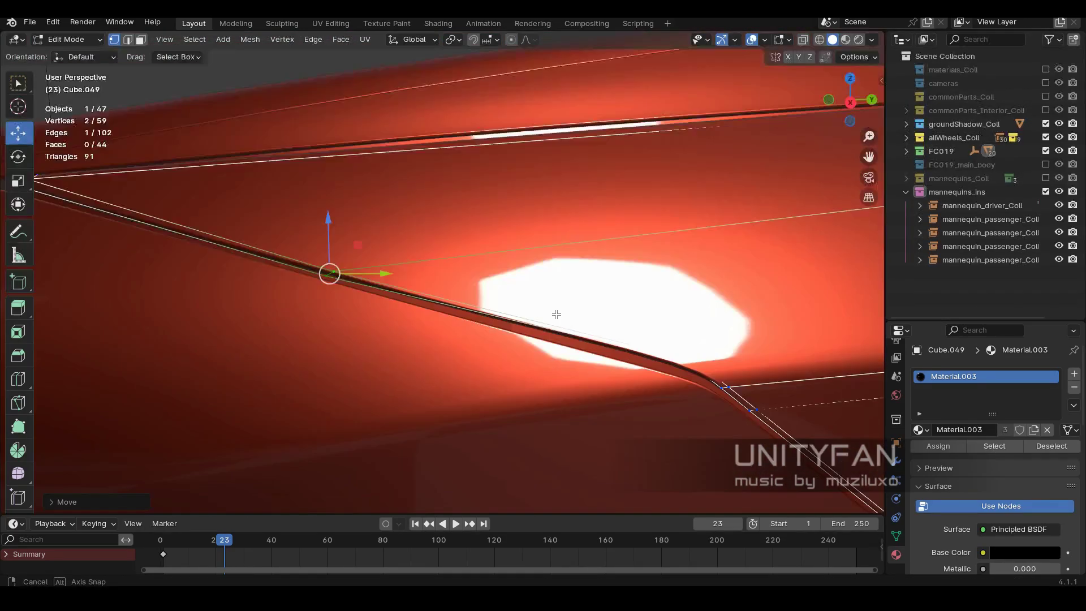
Realign the remaining vertex pair on the window panel's slanted front edge and dissolve the surplus edges.
{"action": "key", "text": "KP_3"}
{"action": "key", "text": "shift+z"}
{"action": "key", "text": "shift+z"}
{"action": "key", "text": "g"}
{"action": "left_click", "coordinate": [525, 275]}
{"action": "middle_click_drag", "start_coordinate": [525, 276], "coordinate": [450, 314]}
{"action": "left_click", "coordinate": [436, 260]}
{"action": "left_click", "coordinate": [424, 258]}
{"action": "scroll", "coordinate": [509, 328], "scroll_direction": "down", "scroll_amount": 5}
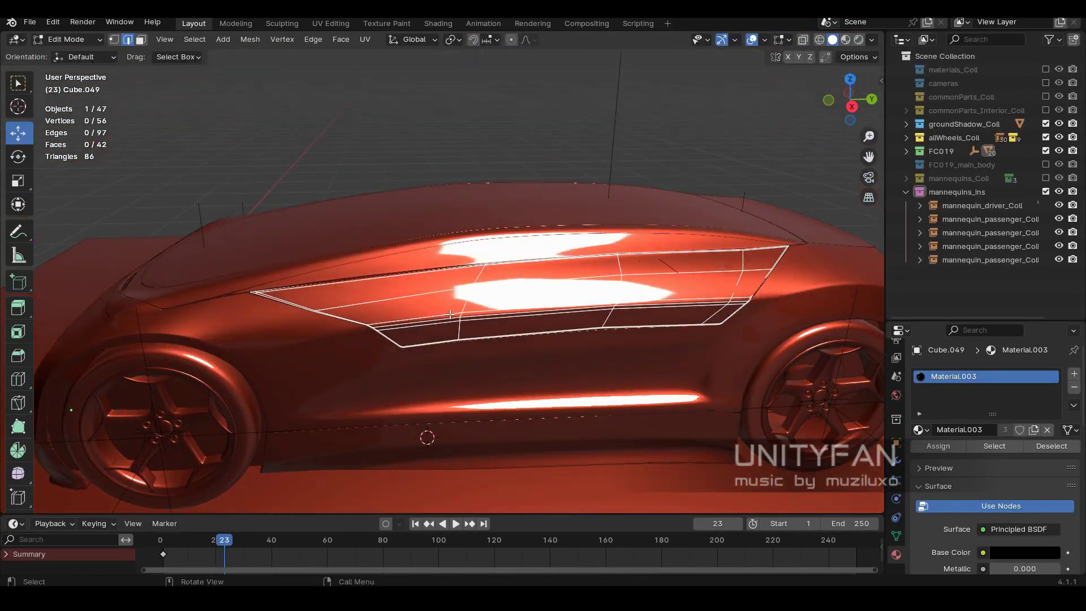
Cut a new crosswise edge loop through the window panel, dissolve the surplus one, and fit its upper-edge vertex to the gap.
{"action": "scroll", "coordinate": [486, 283], "scroll_direction": "up", "scroll_amount": 3}
{"action": "key", "text": "1"}
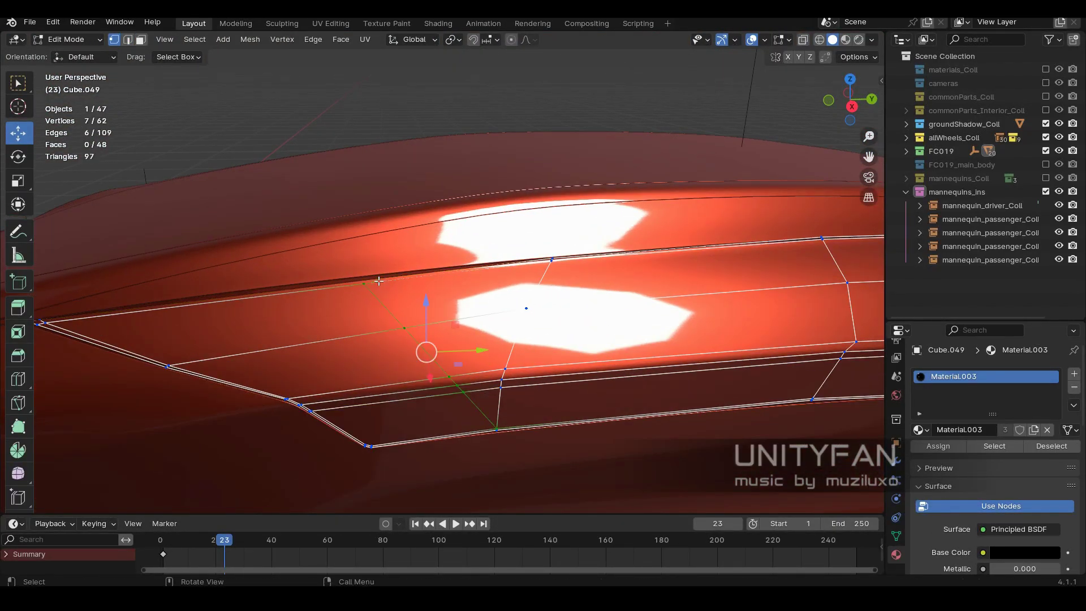
{"action": "middle_click_drag", "start_coordinate": [379, 281], "coordinate": [442, 256]}
{"action": "key", "text": "k"}
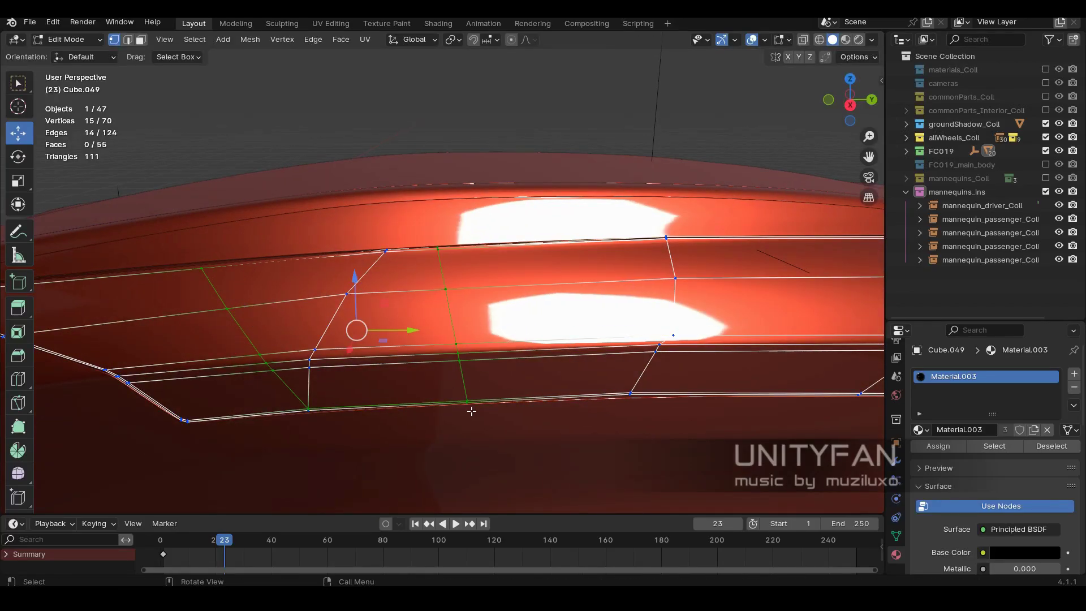
{"action": "middle_click_drag", "start_coordinate": [415, 284], "coordinate": [656, 253]}
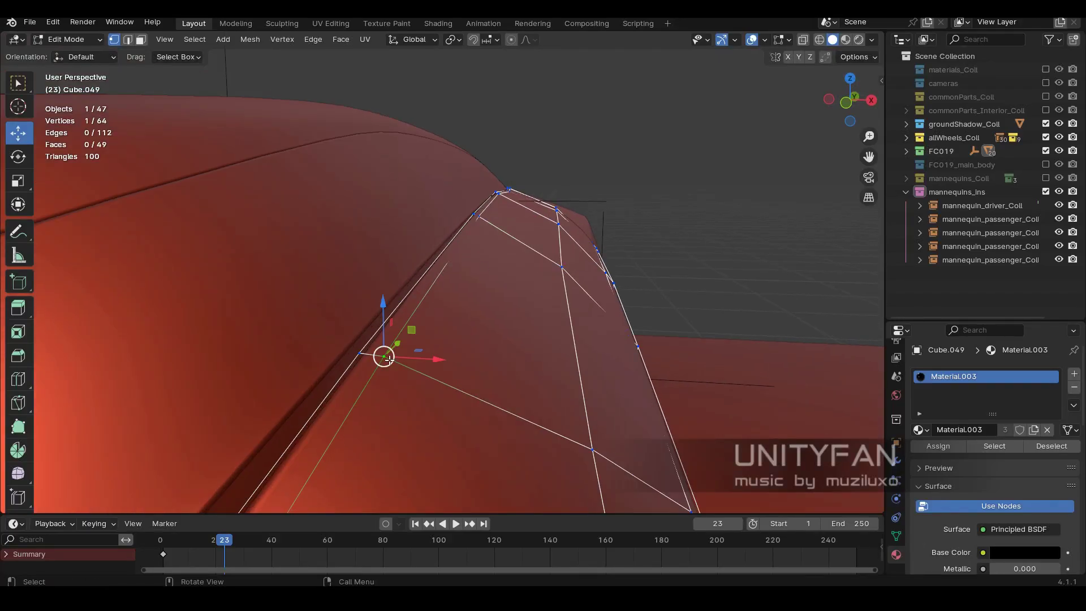
{"action": "middle_click_drag", "start_coordinate": [390, 359], "coordinate": [358, 252]}
Move three vertices on the narrow glass strip above the window panel in the XZ plane to even out the seam.
{"action": "key", "text": "Tab"}
{"action": "left_click", "coordinate": [433, 271]}
{"action": "key", "text": "Tab"}
{"action": "left_click", "coordinate": [357, 252], "text": "shift"}
{"action": "left_click_drag", "start_coordinate": [371, 234], "coordinate": [374, 236]}
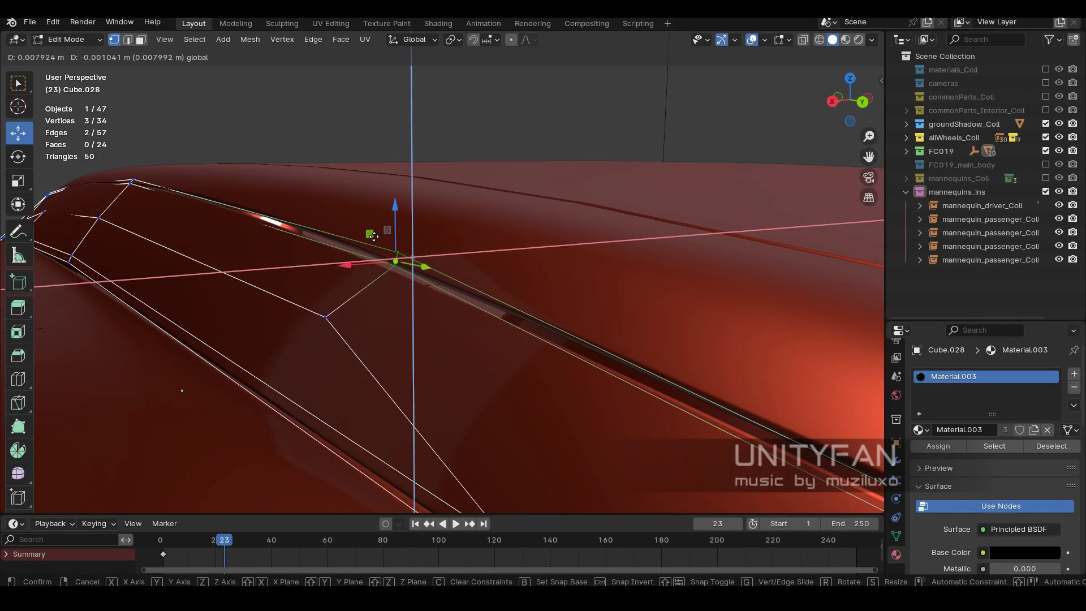
{"action": "middle_click_drag", "start_coordinate": [373, 236], "coordinate": [524, 239]}
{"action": "left_click", "coordinate": [581, 258]}
Add a new crosswise loop cut to the narrow glass strip, dissolve the old loop beside it, and inspect the surface.
{"action": "key", "text": "ctrl+r"}
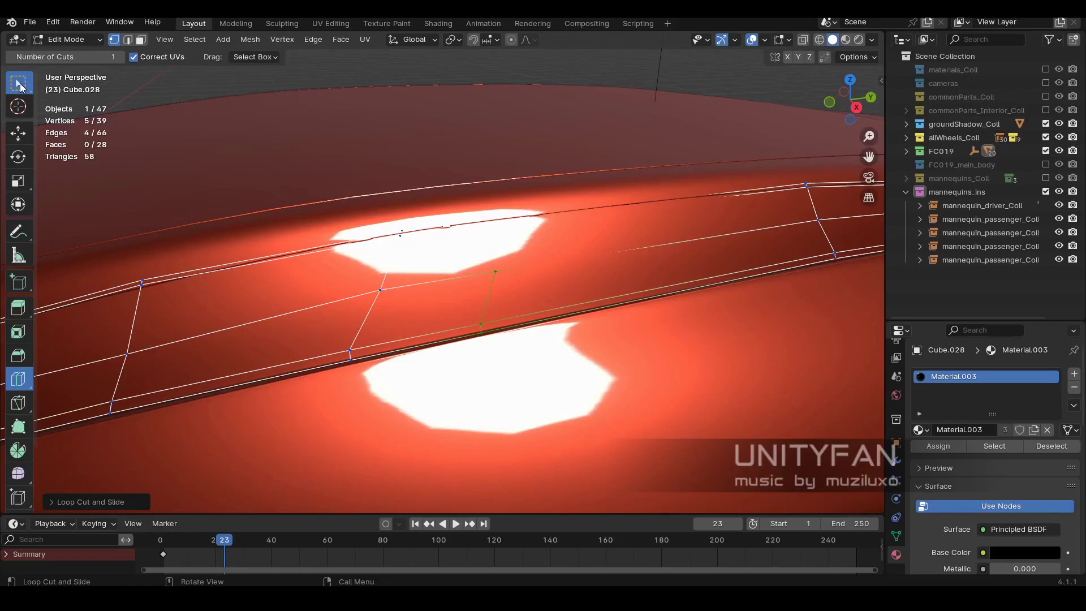
{"action": "left_click", "coordinate": [378, 312], "text": "alt"}
{"action": "key", "text": "x"}
{"action": "left_click", "coordinate": [378, 312]}
{"action": "middle_click_drag", "start_coordinate": [378, 313], "coordinate": [527, 279]}
{"action": "key", "text": "alt+z"}
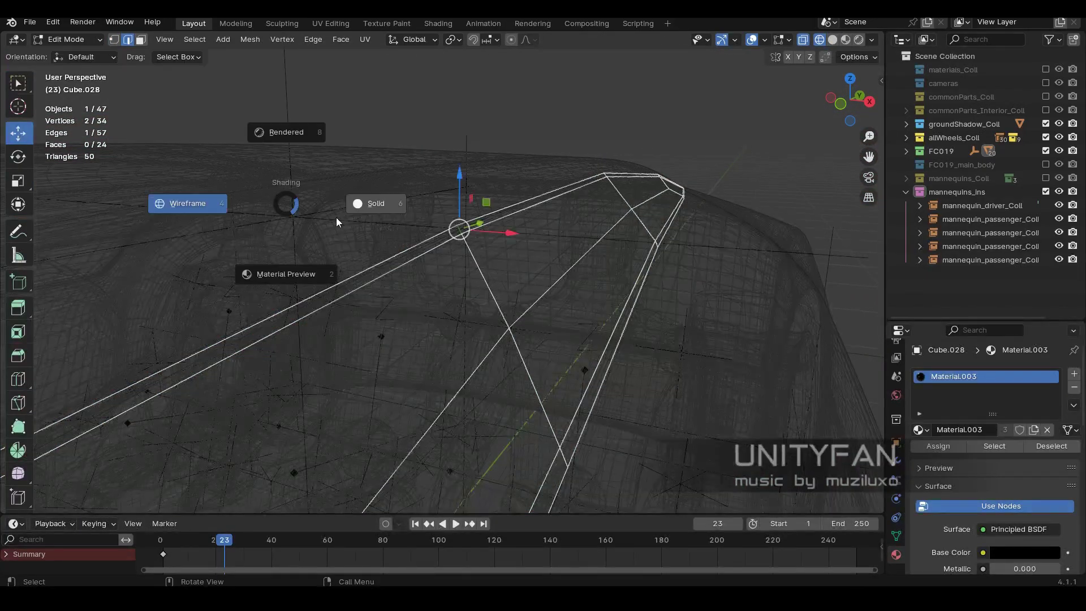
{"action": "left_click", "coordinate": [337, 222]}
{"action": "key", "text": "Tab"}
{"action": "middle_click_drag", "start_coordinate": [543, 225], "coordinate": [543, 268]}
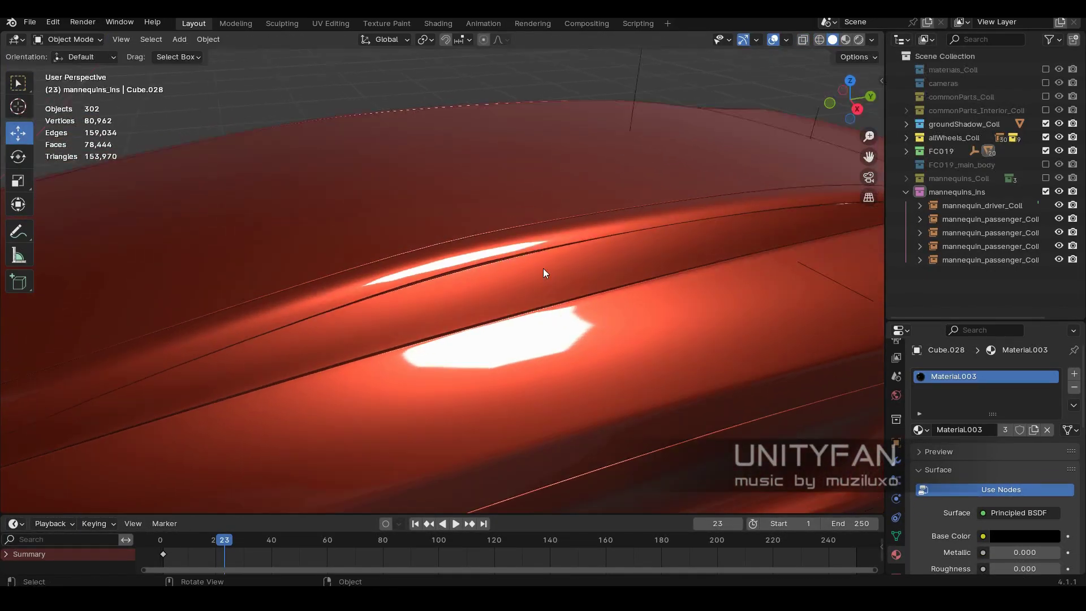
Add a crosswise loop cut to the red roof rail, remove the old loop, and reposition the new loop's vertices.
{"action": "left_click", "coordinate": [544, 268]}
{"action": "key", "text": "Tab"}
{"action": "left_click", "coordinate": [425, 279]}
{"action": "middle_click_drag", "start_coordinate": [424, 280], "coordinate": [471, 244]}
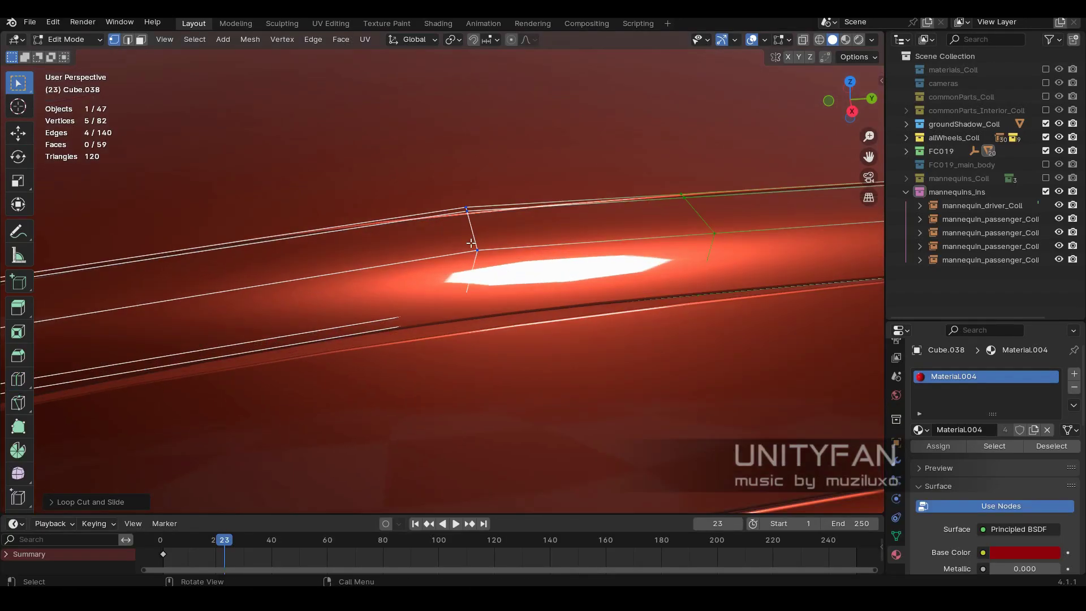
{"action": "middle_click_drag", "start_coordinate": [480, 283], "coordinate": [571, 227]}
{"action": "key", "text": "ctrl+z"}
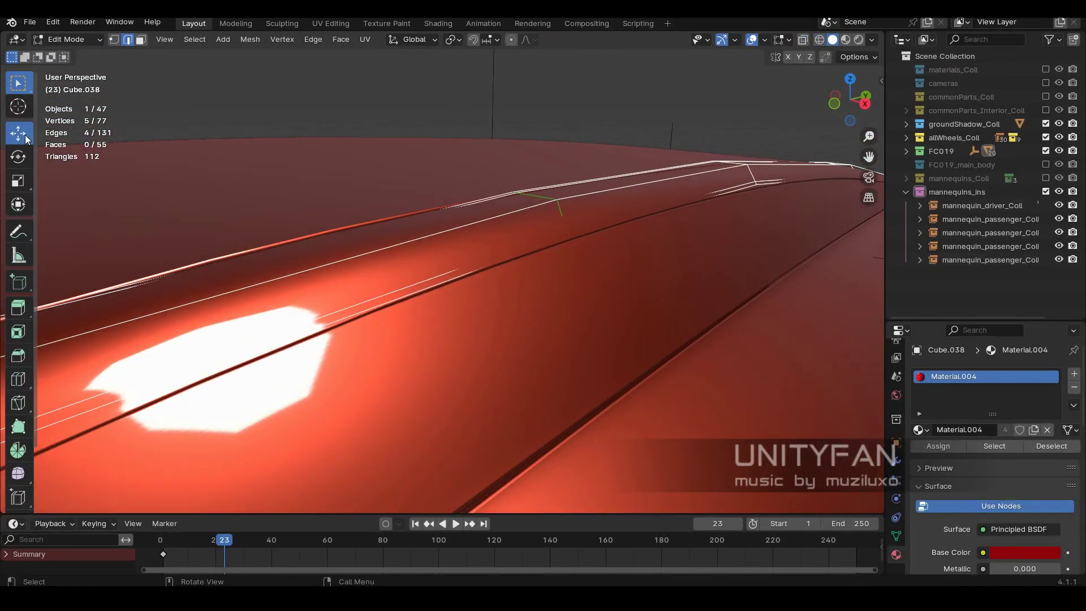
{"action": "key", "text": "shift+space"}
{"action": "key", "text": "g"}
{"action": "left_click_drag", "start_coordinate": [595, 159], "coordinate": [600, 163]}
Add a crosswise loop cut to the large roof glass panel near the existing middle loop and remove the surplus loop.
{"action": "scroll", "coordinate": [600, 164], "scroll_direction": "down", "scroll_amount": 5}
{"action": "key", "text": "Tab"}
{"action": "left_click", "coordinate": [603, 286]}
{"action": "key", "text": "Tab"}
{"action": "scroll", "coordinate": [603, 286], "scroll_direction": "up", "scroll_amount": 5}
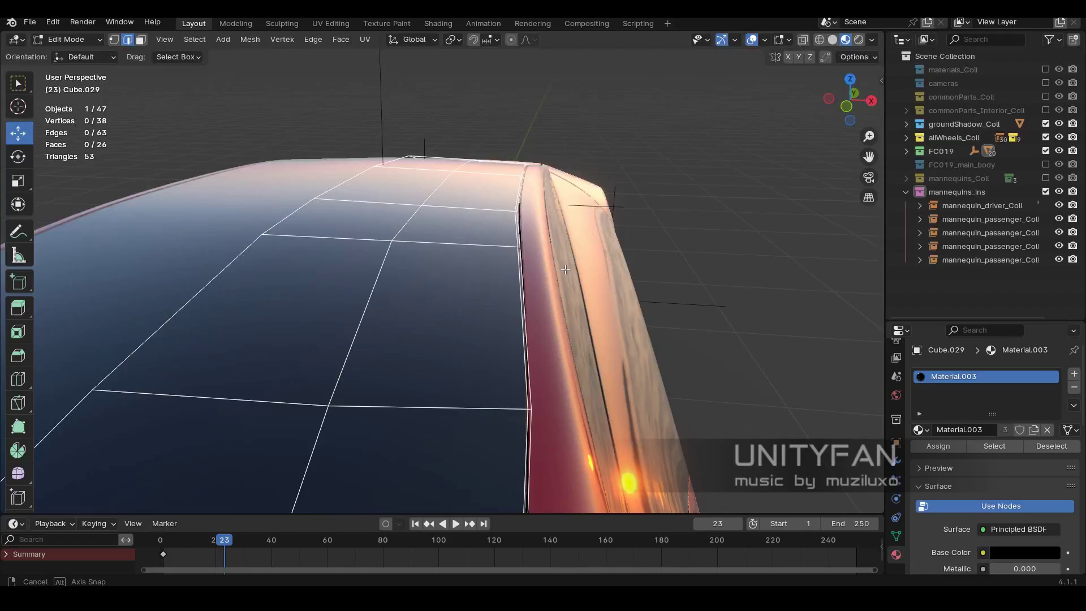
{"action": "middle_click_drag", "start_coordinate": [603, 287], "coordinate": [16, 380]}
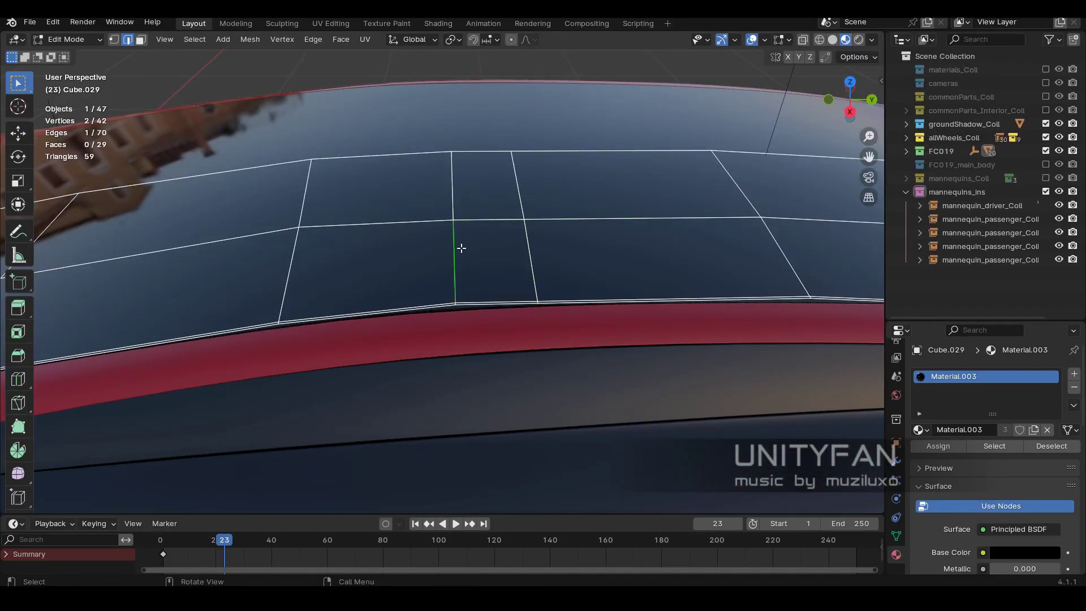
{"action": "scroll", "coordinate": [461, 247], "scroll_direction": "down", "scroll_amount": 3}
{"action": "key", "text": "Tab"}
{"action": "middle_click_drag", "start_coordinate": [461, 248], "coordinate": [613, 234]}
{"action": "scroll", "coordinate": [613, 234], "scroll_direction": "down", "scroll_amount": 5}
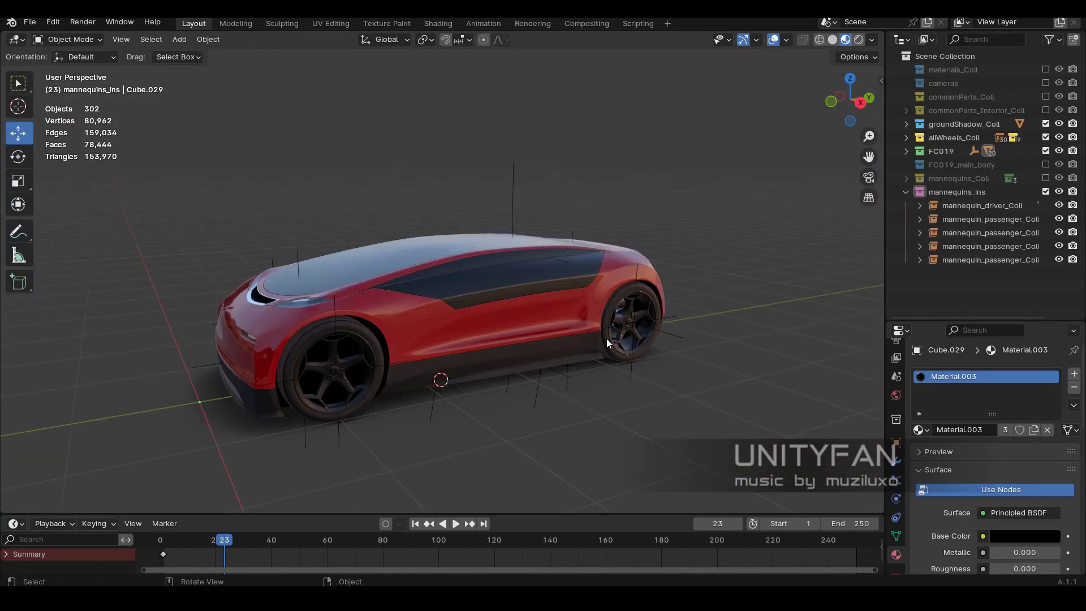
Cut a lengthwise loop along the side window panel's upper part, bevel it 0.006 m wide, and add supporting loops beside it.
{"action": "middle_click_drag", "start_coordinate": [607, 339], "coordinate": [13, 387]}
{"action": "scroll", "coordinate": [573, 283], "scroll_direction": "up", "scroll_amount": 3}
{"action": "left_click", "coordinate": [572, 283]}
{"action": "key", "text": "Tab"}
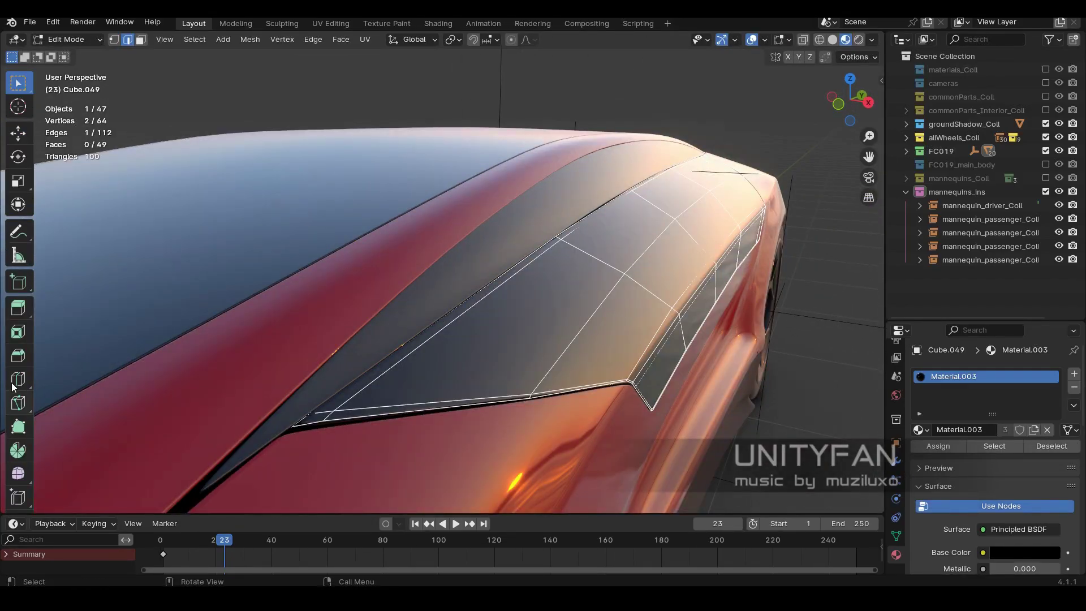
{"action": "middle_click_drag", "start_coordinate": [458, 310], "coordinate": [581, 351]}
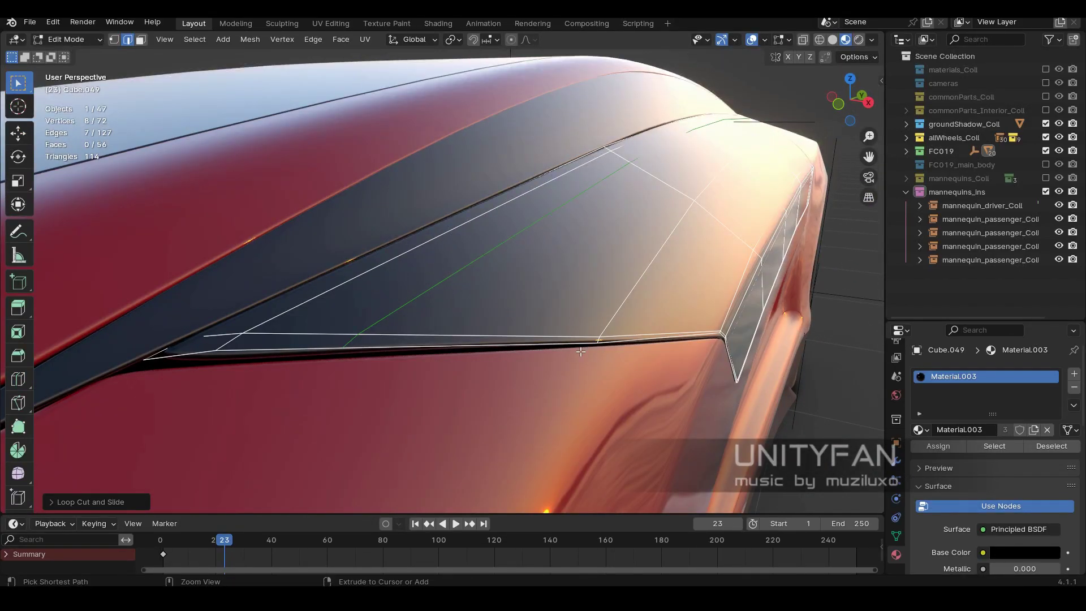
{"action": "left_click", "coordinate": [67, 502]}
{"action": "left_click", "coordinate": [172, 296]}
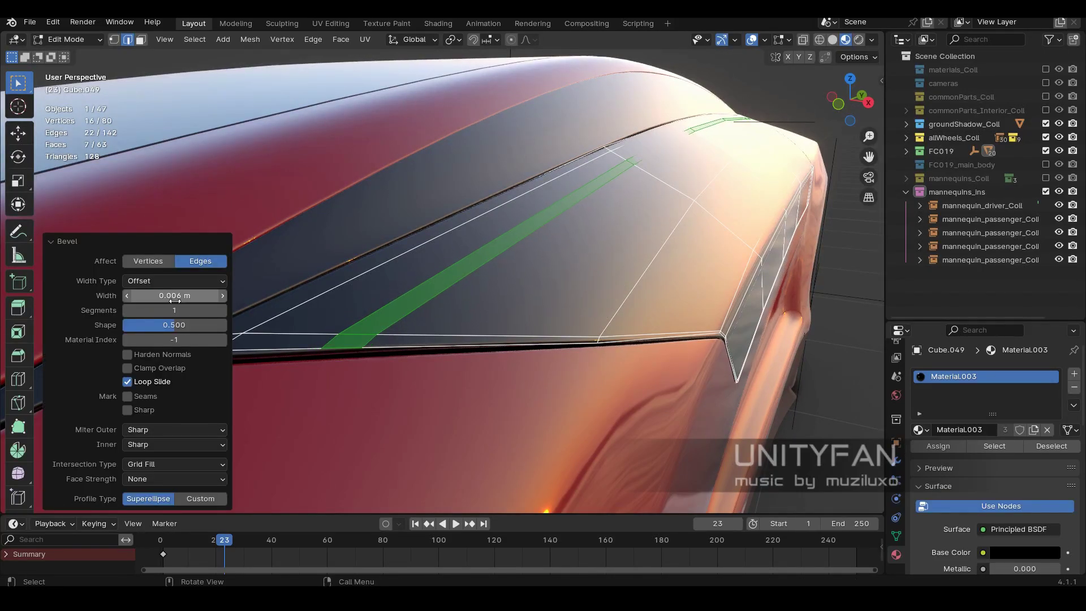
{"action": "left_click", "coordinate": [67, 241]}
{"action": "middle_click_drag", "start_coordinate": [397, 306], "coordinate": [445, 304]}
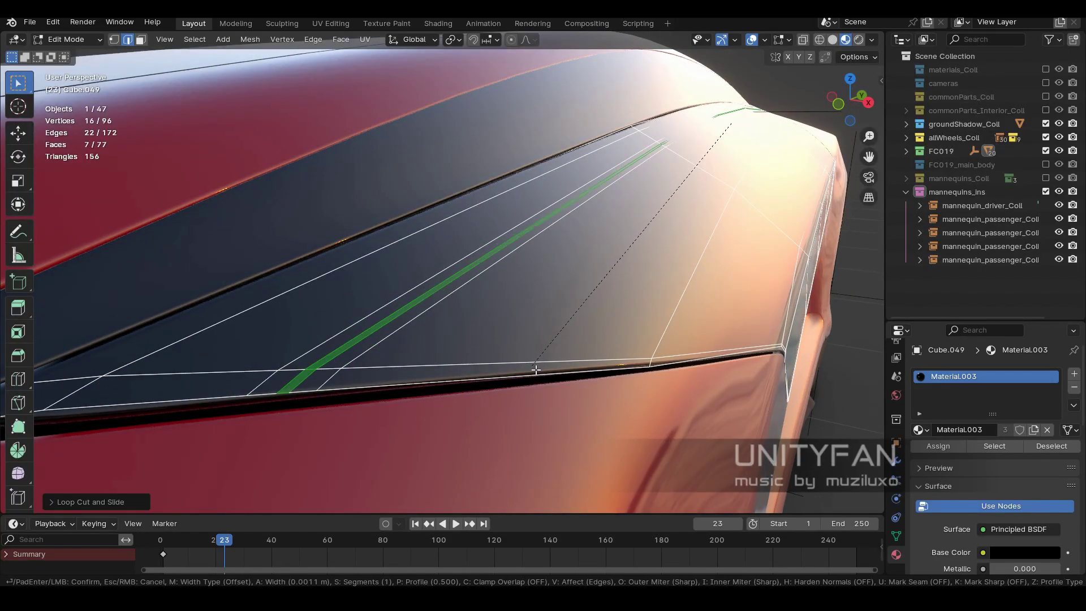
Separate the side window's upper strip as its own object and assign it the red body material Material.004.
{"action": "left_click", "coordinate": [259, 312]}
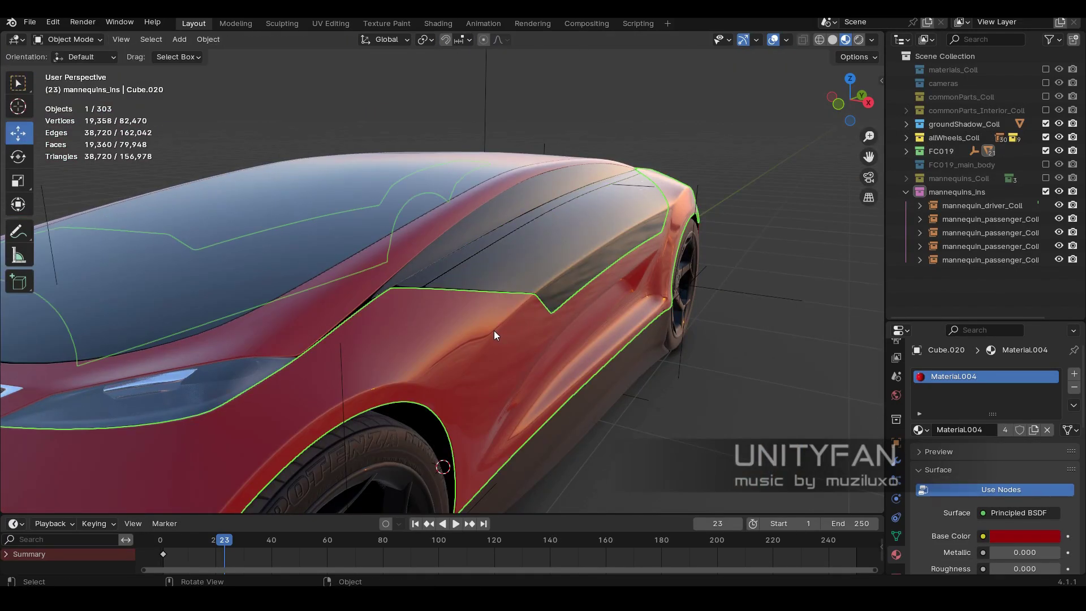
{"action": "scroll", "coordinate": [416, 274], "scroll_direction": "up", "scroll_amount": 3}
{"action": "scroll", "coordinate": [629, 189], "scroll_direction": "down", "scroll_amount": 8}
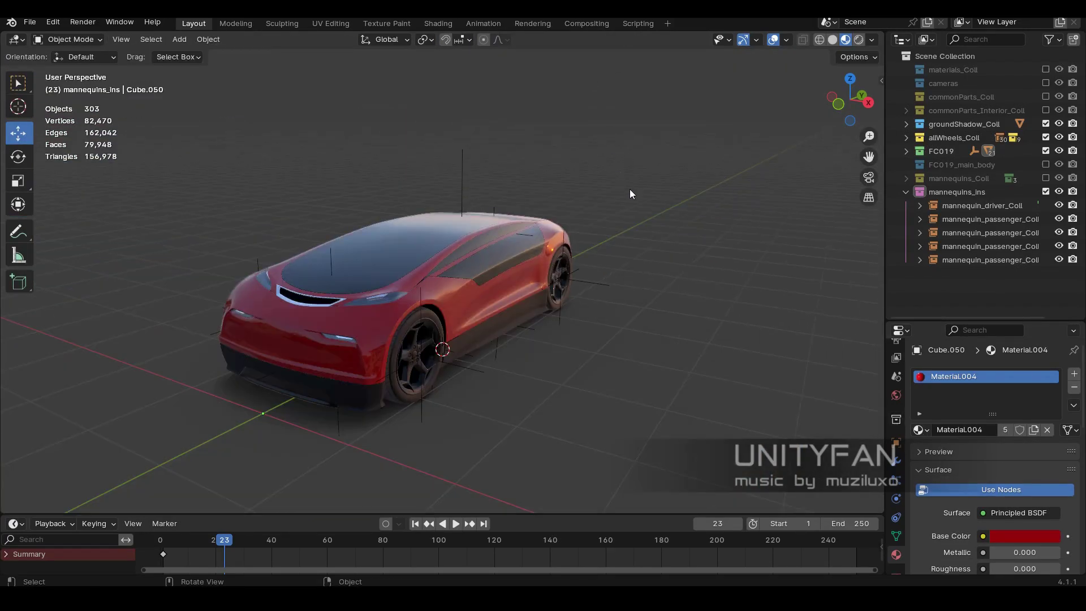
{"action": "middle_click_drag", "start_coordinate": [630, 188], "coordinate": [502, 270]}
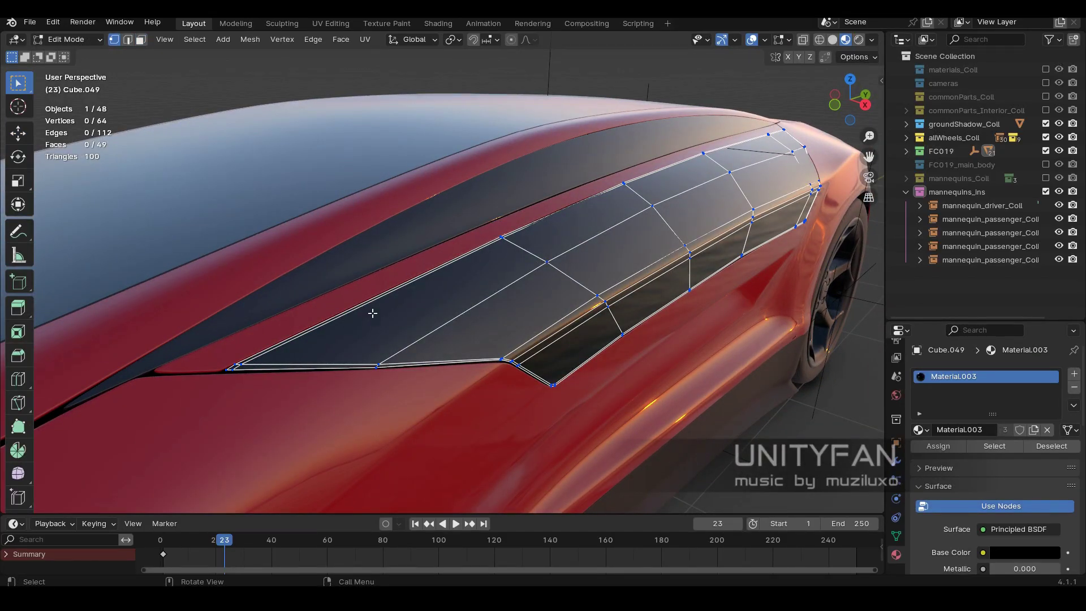
Cut a slanted loop across the front of the side window, bevel it into a narrow strip, and add supporting loops.
{"action": "key", "text": "Return"}
{"action": "scroll", "coordinate": [433, 318], "scroll_direction": "up", "scroll_amount": 4}
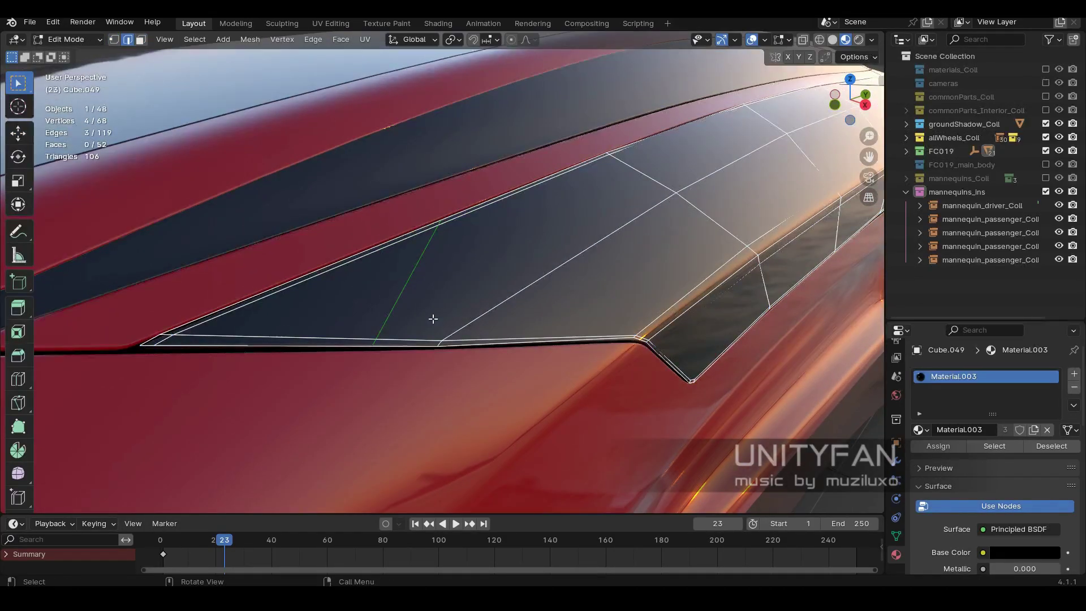
{"action": "scroll", "coordinate": [438, 353], "scroll_direction": "up", "scroll_amount": 3}
{"action": "left_click", "coordinate": [67, 502]}
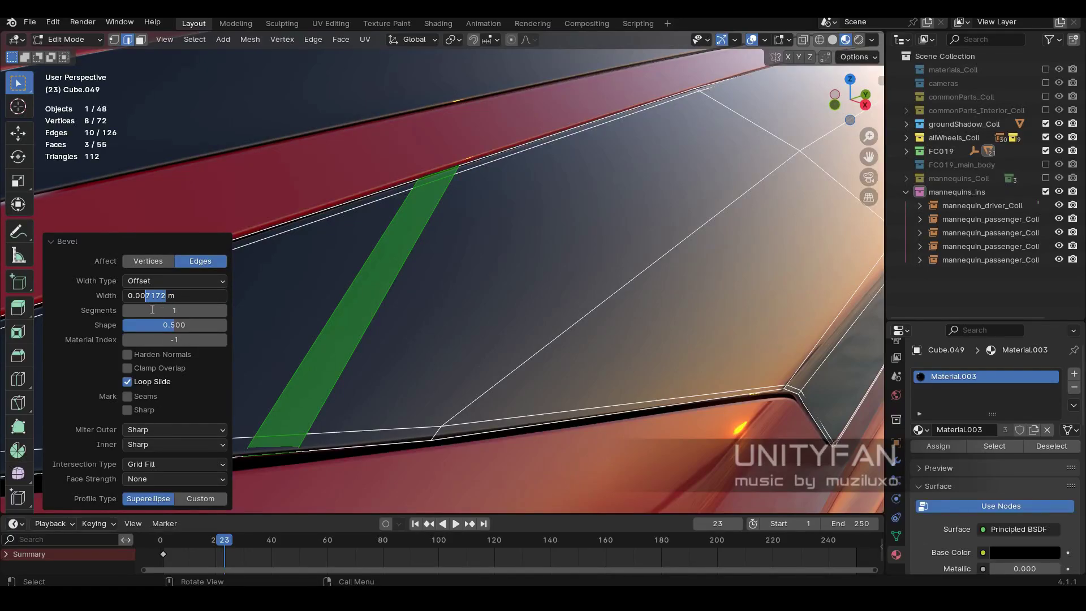
{"action": "left_click", "coordinate": [79, 243]}
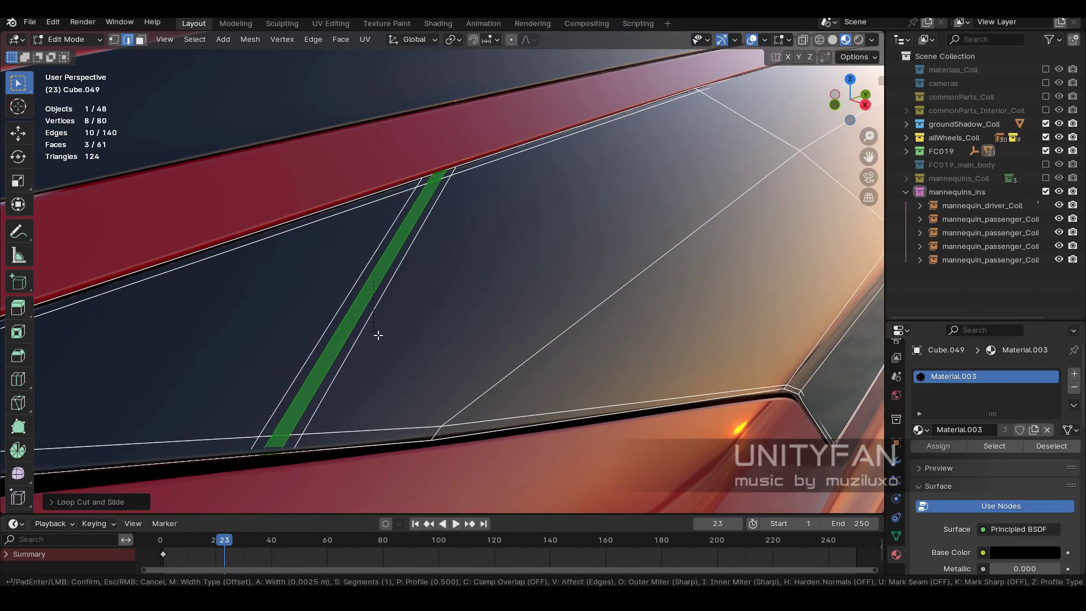
Delete the narrow strip's faces to open a gap and separate the triangular front window piece as its own object.
{"action": "left_click", "coordinate": [268, 428]}
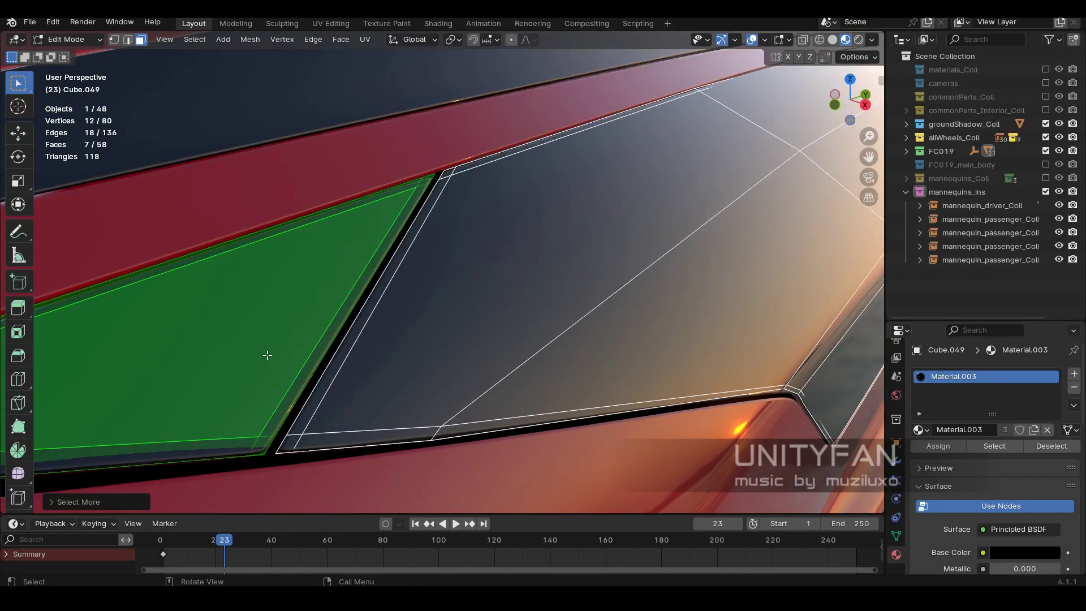
{"action": "key", "text": "Tab"}
{"action": "scroll", "coordinate": [396, 283], "scroll_direction": "down", "scroll_amount": 8}
{"action": "middle_click_drag", "start_coordinate": [550, 255], "coordinate": [512, 274]}
{"action": "scroll", "coordinate": [494, 304], "scroll_direction": "up", "scroll_amount": 5}
Edit the side window and the red strip above it together and move vertices near their rear end vertically.
{"action": "left_click", "coordinate": [494, 303], "text": "shift"}
{"action": "key", "text": "Tab"}
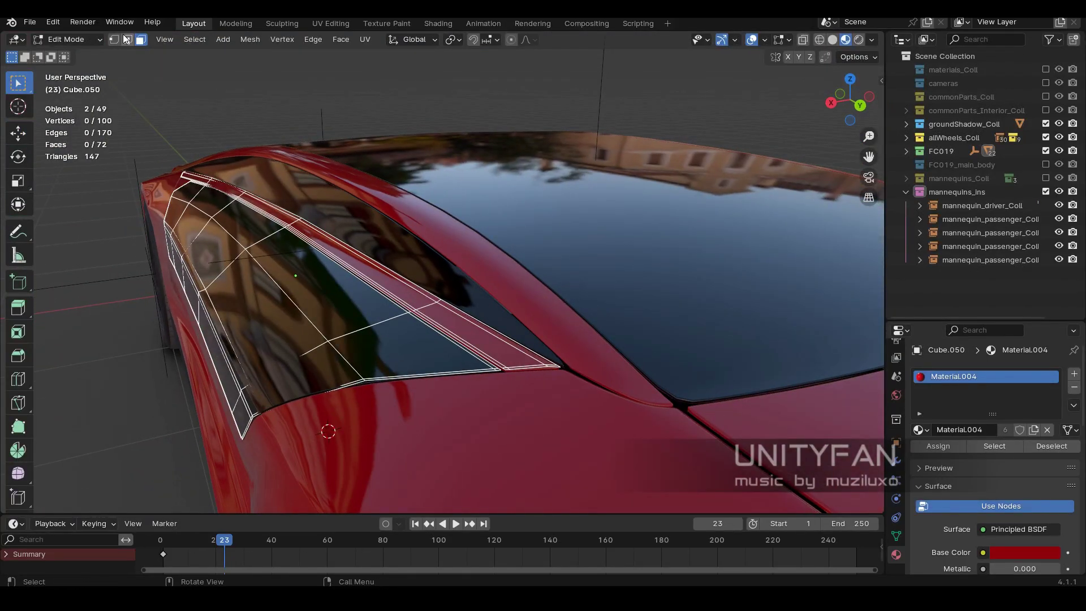
{"action": "key", "text": "alt+z"}
{"action": "key", "text": "KP_Decimal"}
{"action": "middle_click_drag", "start_coordinate": [436, 393], "coordinate": [430, 300]}
{"action": "key", "text": "alt+z"}
{"action": "key", "text": "g"}
{"action": "key", "text": "z"}
{"action": "key", "text": "Return"}
{"action": "key", "text": "Tab"}
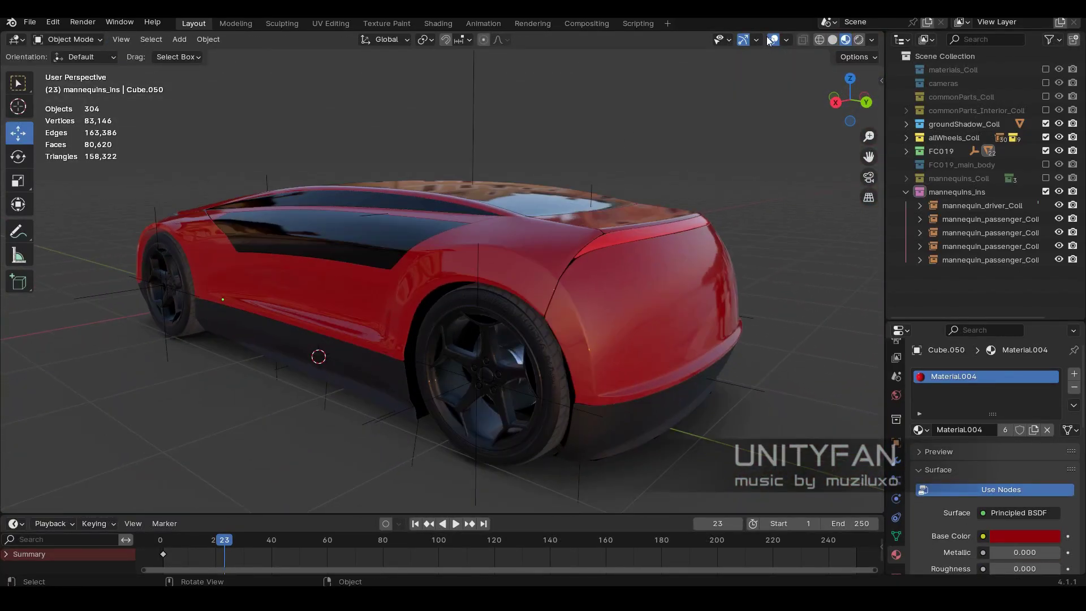
Hide the viewport overlays and examine the car's surface reflections under different environment lightings and rotations.
{"action": "left_click", "coordinate": [773, 40]}
{"action": "middle_click_drag", "start_coordinate": [773, 294], "coordinate": [700, 363]}
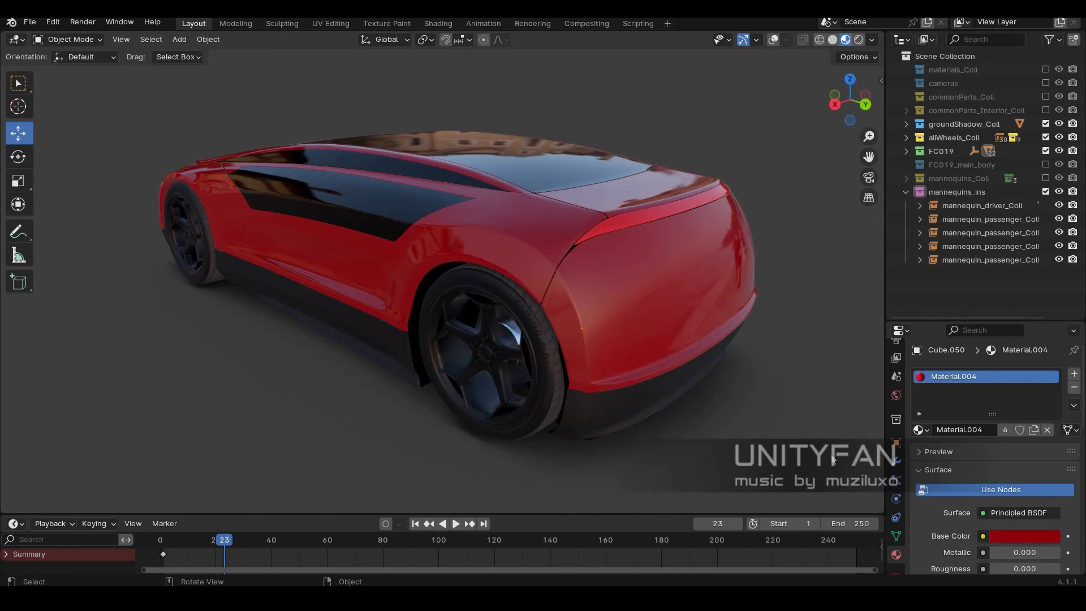
{"action": "left_click", "coordinate": [872, 40]}
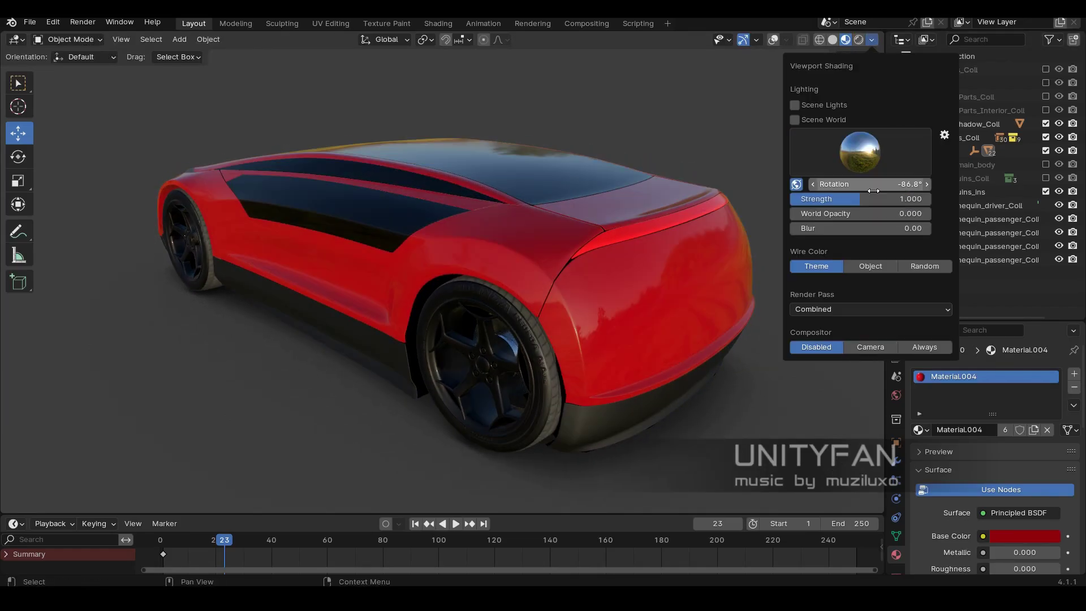
{"action": "left_click", "coordinate": [704, 199]}
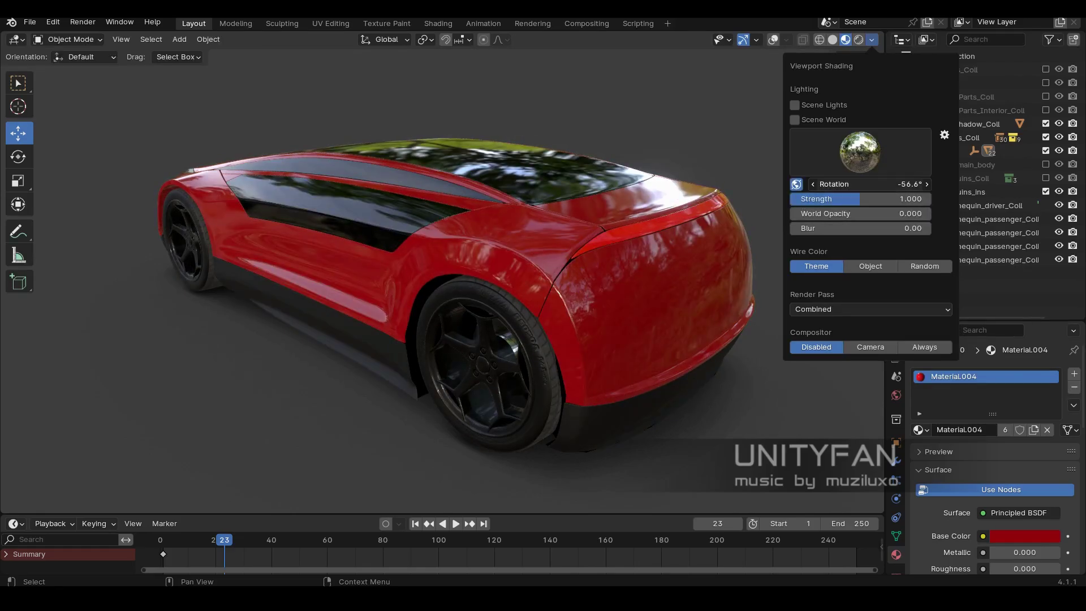
{"action": "mouse_move", "coordinate": [871, 184]}
{"action": "left_mouse_down"}
{"action": "mouse_move", "coordinate": [894, 184]}
{"action": "mouse_move", "coordinate": [846, 184]}
{"action": "left_mouse_up"}
{"action": "mouse_move", "coordinate": [802, 464]}
{"action": "middle_mouse_down"}
{"action": "mouse_move", "coordinate": [712, 426]}
{"action": "mouse_move", "coordinate": [529, 388]}
{"action": "mouse_move", "coordinate": [659, 400]}
{"action": "mouse_move", "coordinate": [684, 432]}
{"action": "middle_mouse_up"}
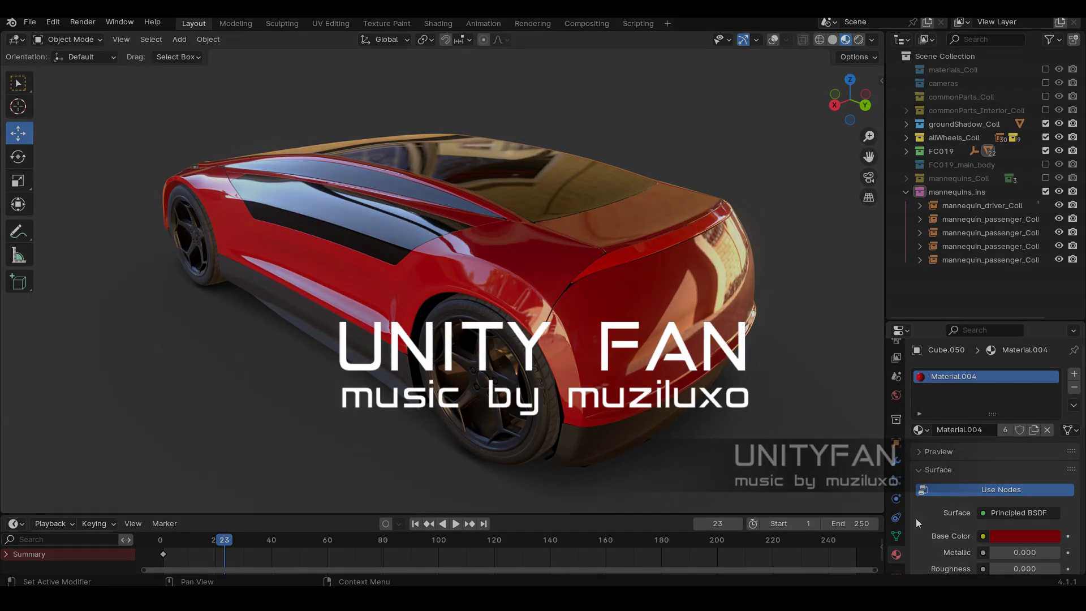
{"action": "key", "text": "alt+z"}
{"action": "left_click", "coordinate": [542, 161]}
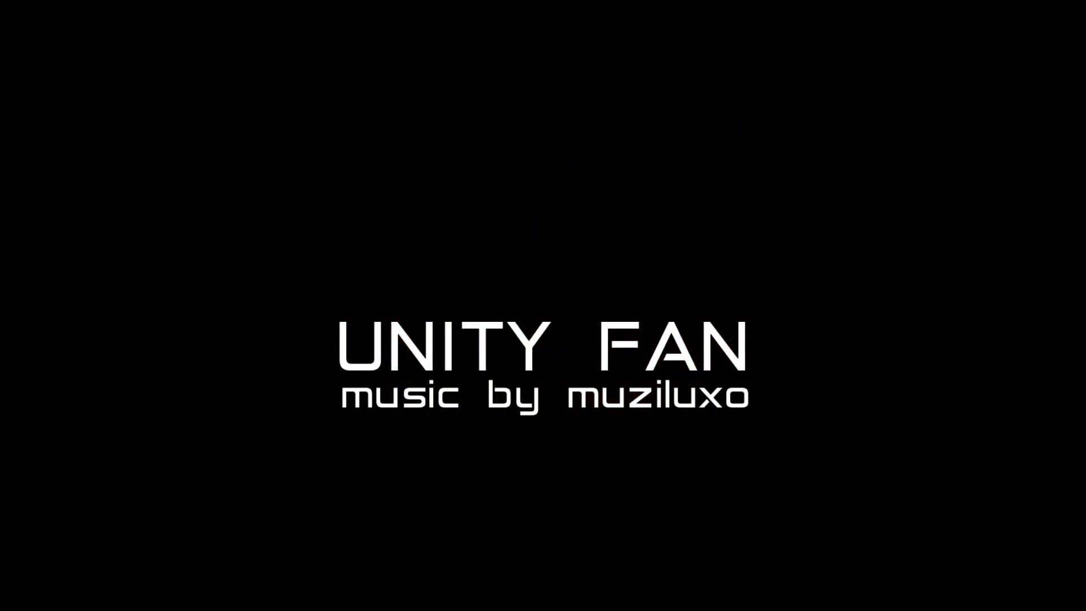